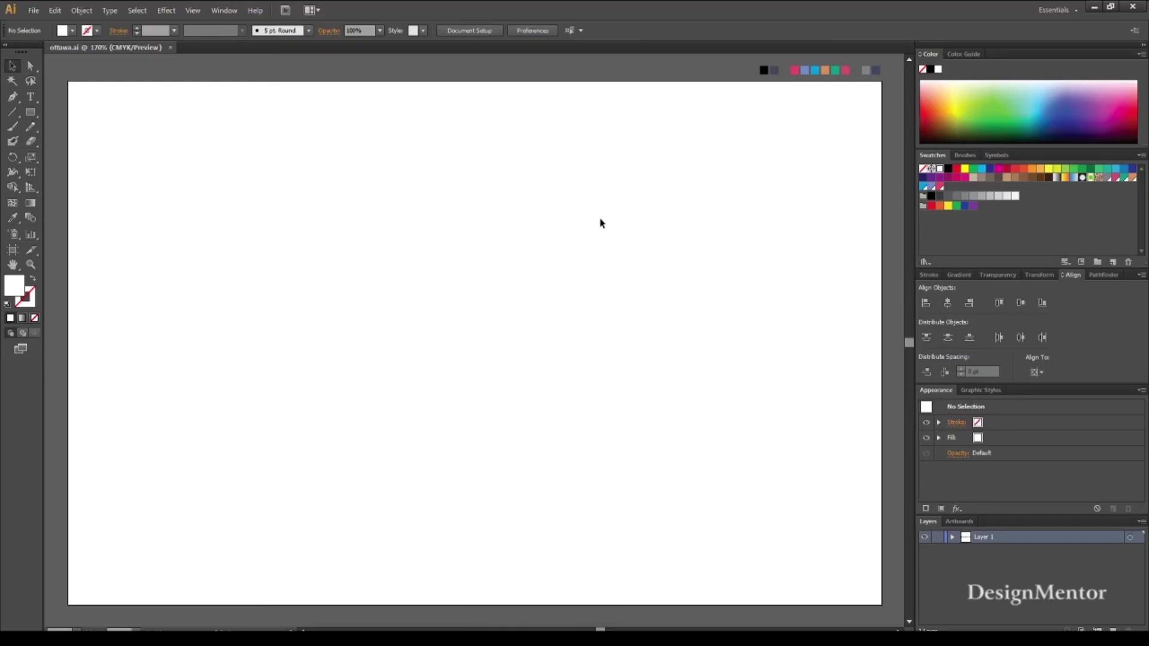
Sample pink as the fill and set the Type tool to ADAM.CG PRO at 180 pt
key(i)
click(794, 70)
click(31, 96)
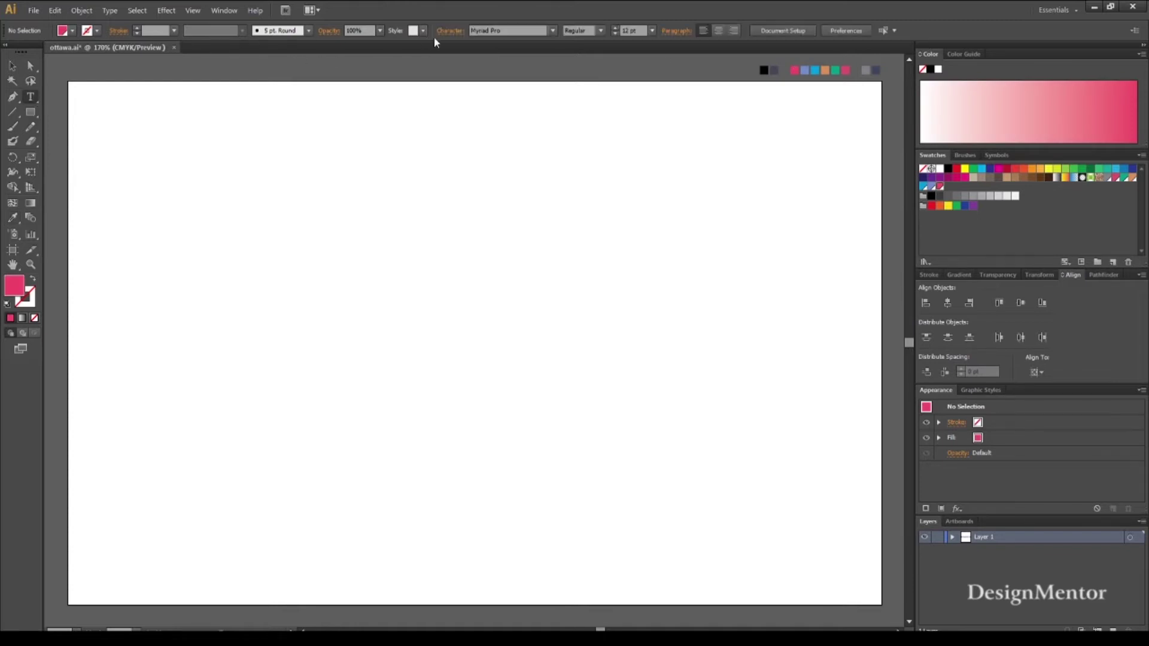
click(513, 31)
text(ADAM.CG PRO)
key(Return)
click(634, 31)
text(180)
key(Return)
Type the word OTTAWA and centre it horizontally and vertically on the artboard
click(82, 306)
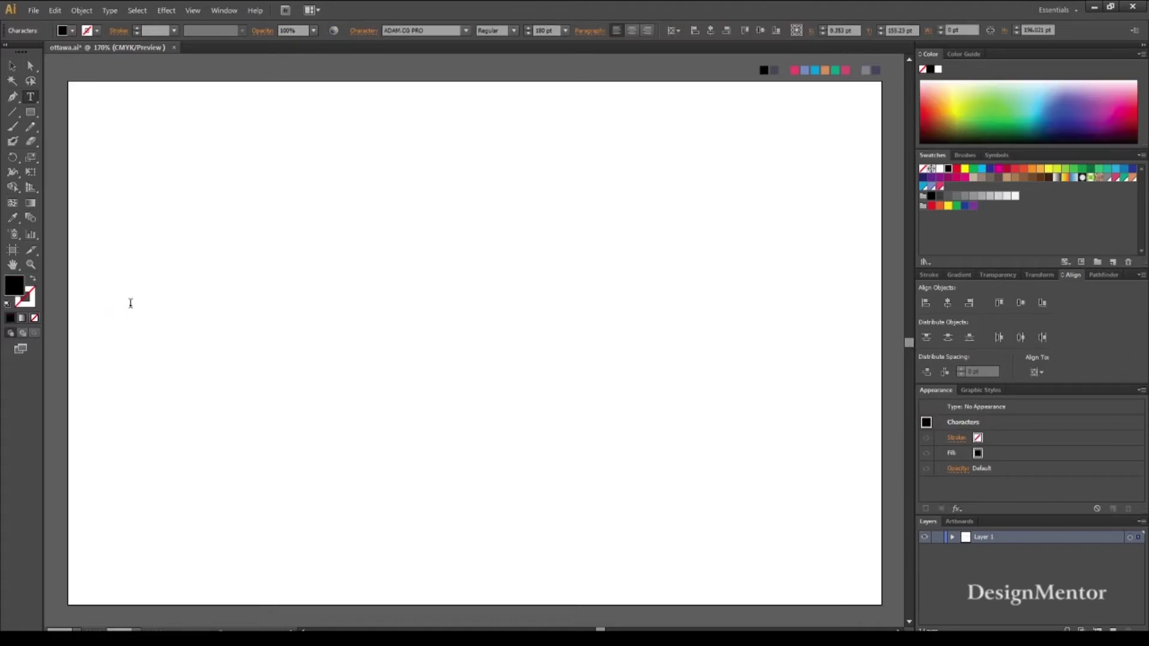
text(OTTAWA)
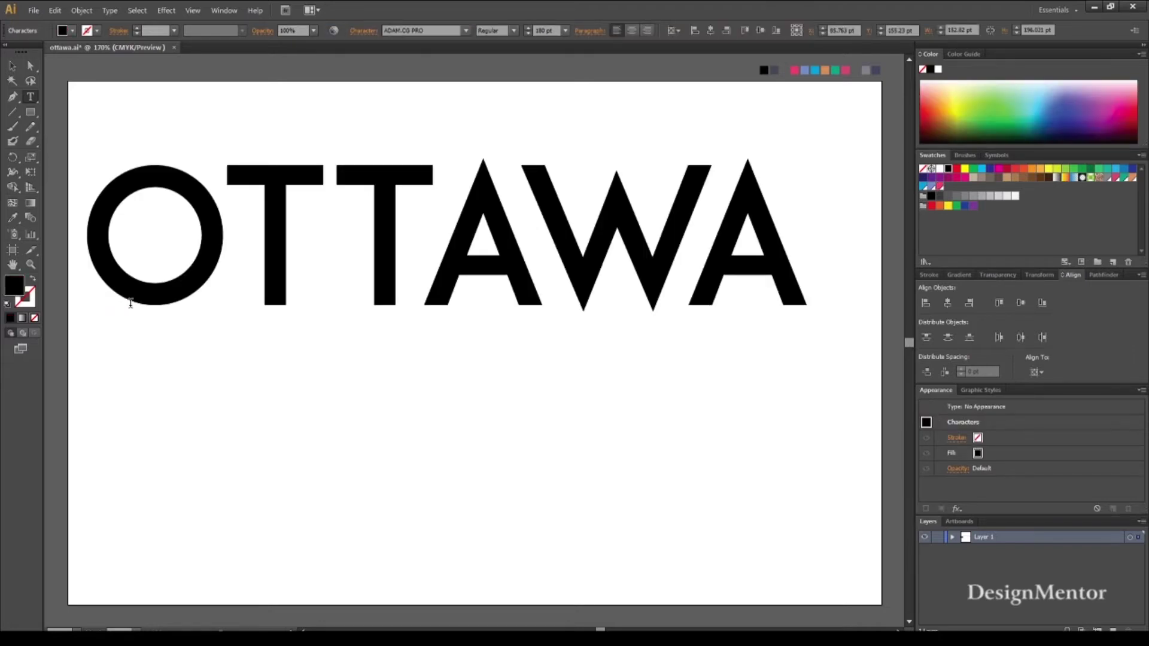
click(13, 67)
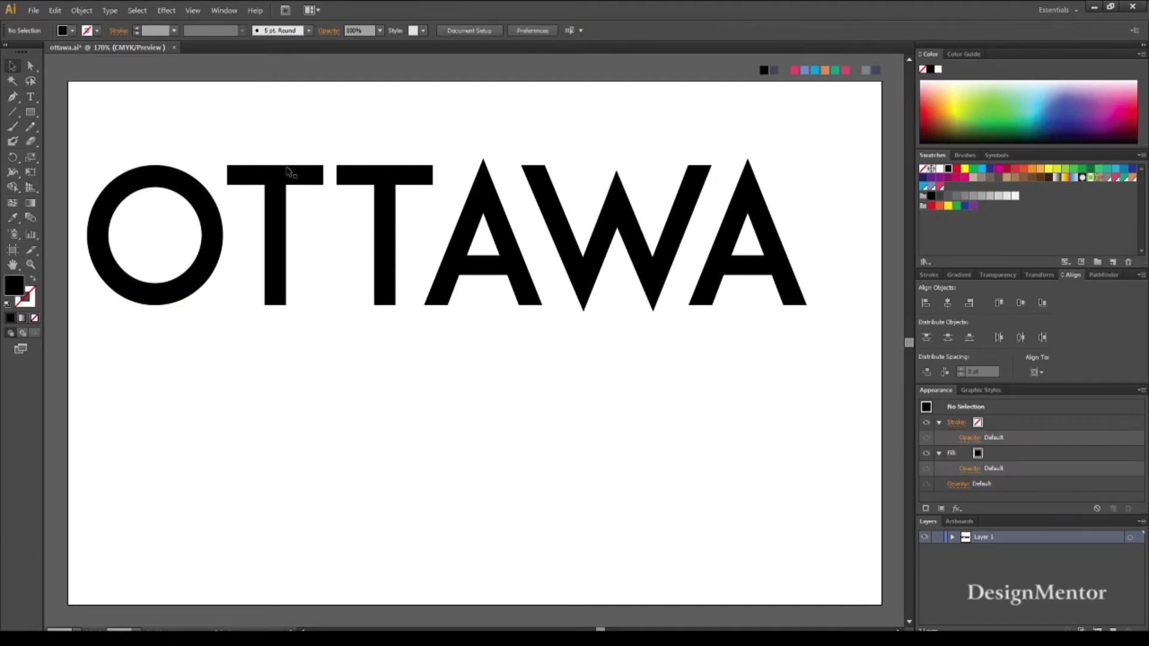
click(942, 304)
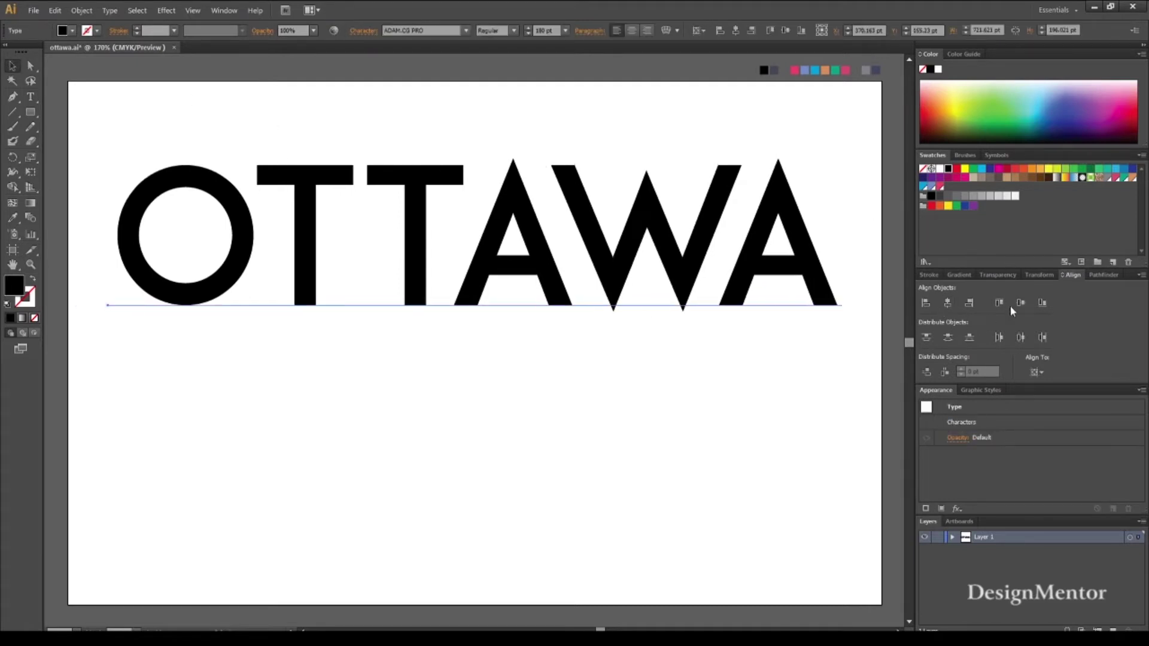
click(1020, 302)
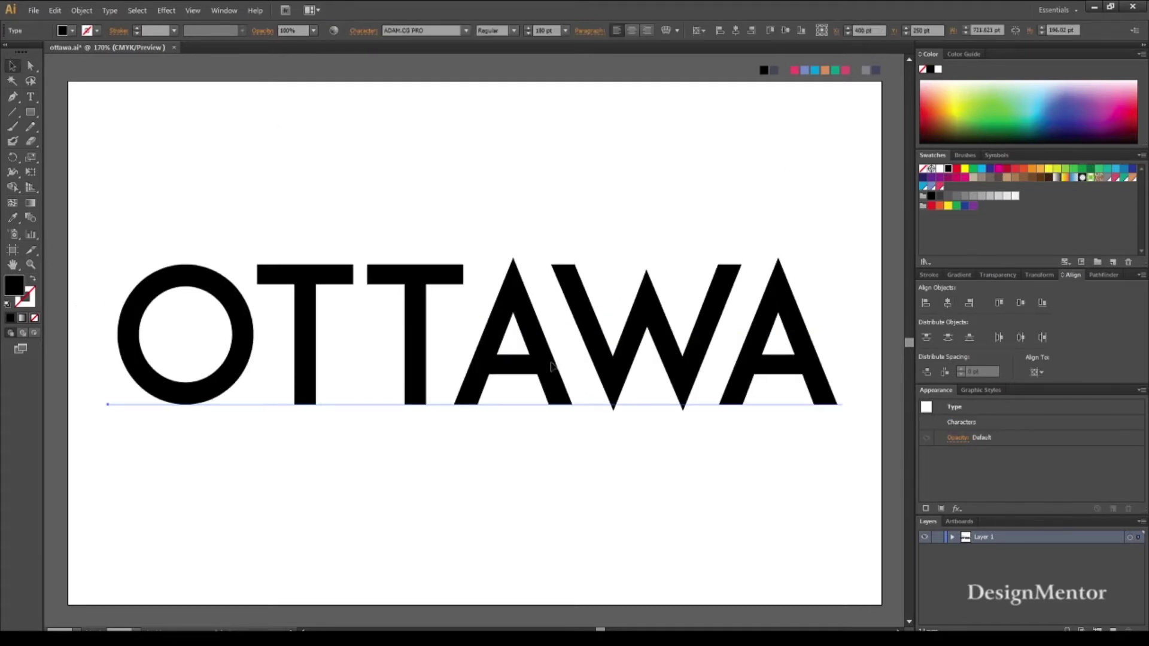
Raise the OTTAWA tracking to 40 in the Character panel and re-centre it horizontally
click(262, 31)
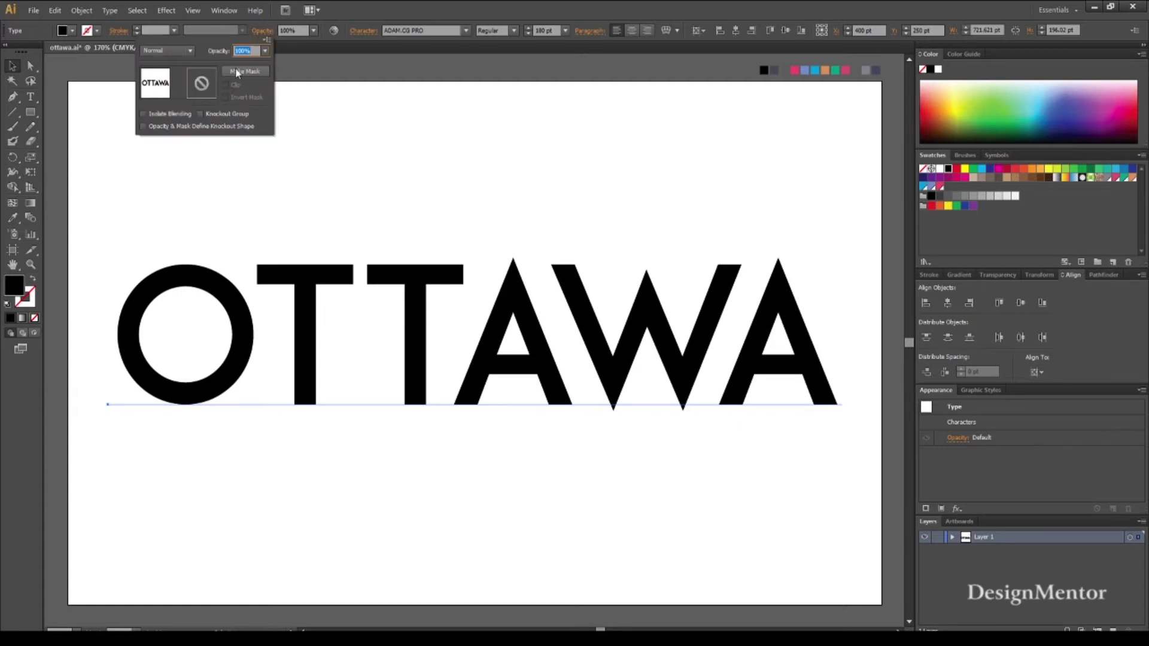
click(363, 31)
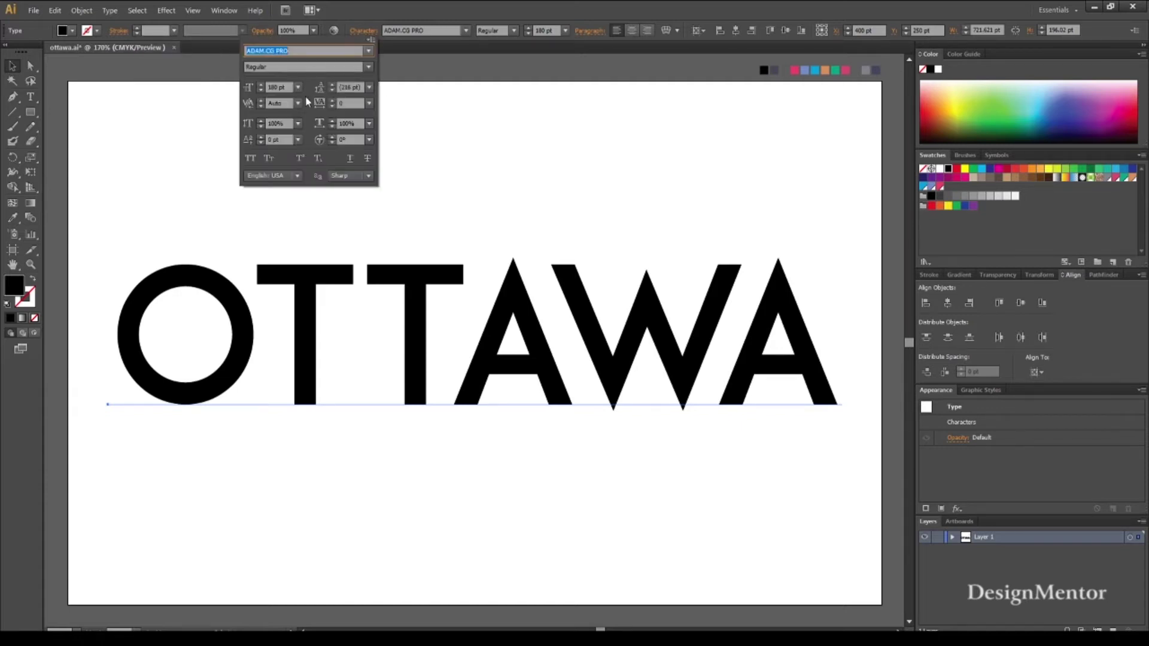
click(350, 103)
text(40)
key(Return)
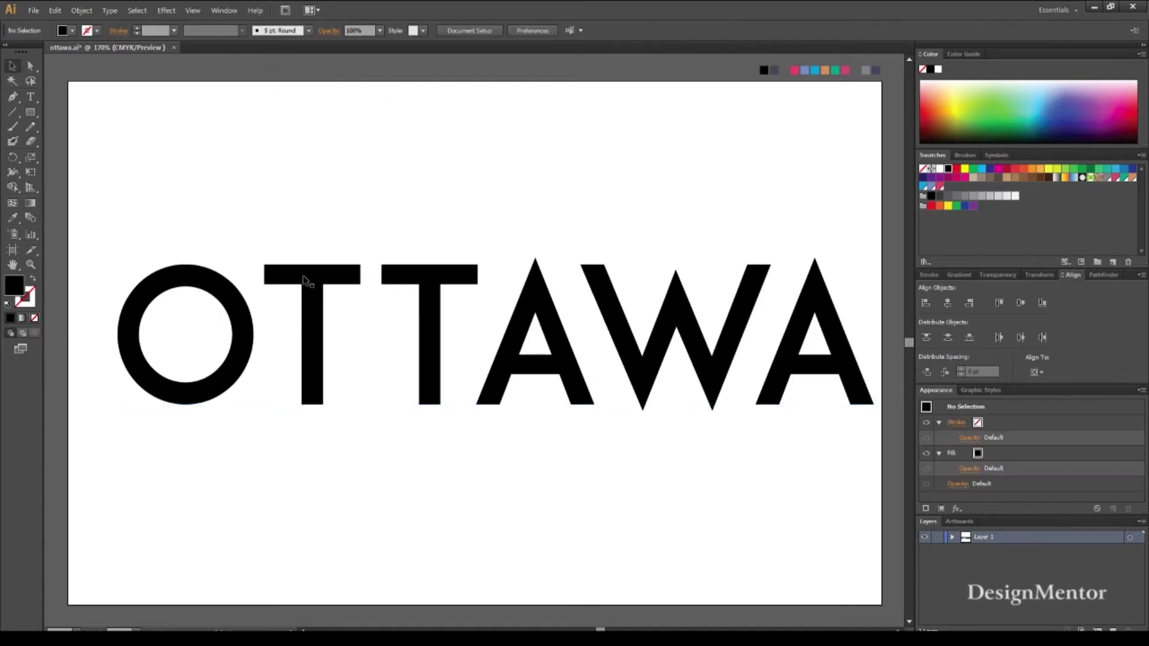
click(947, 302)
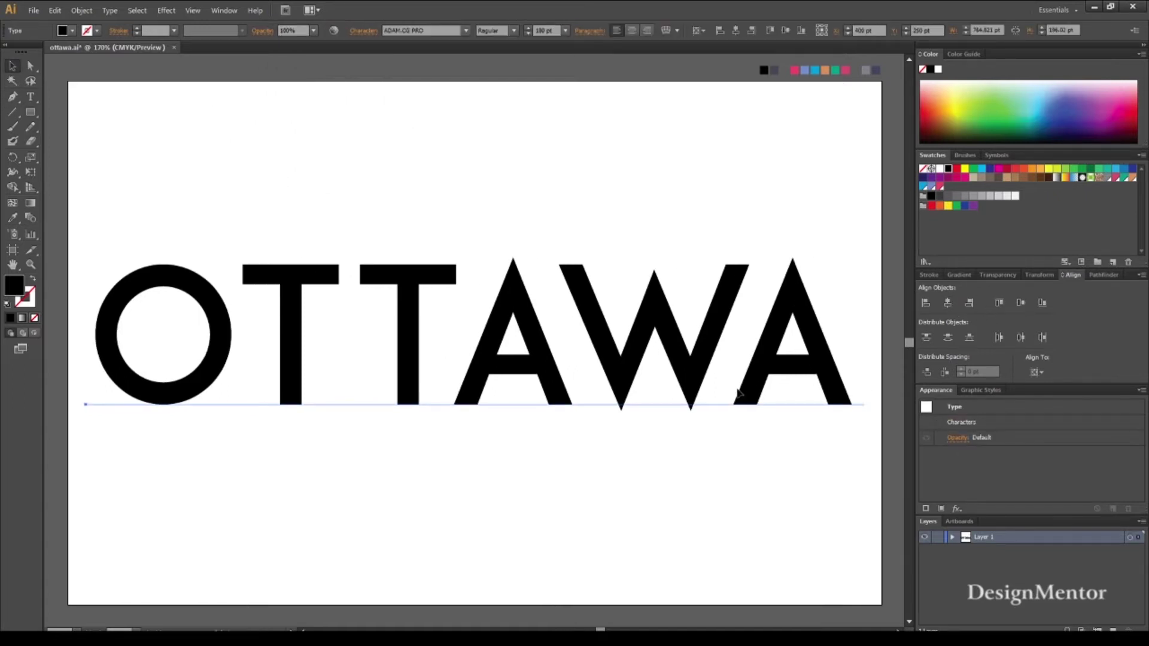
Convert the OTTAWA text to outlines with Create Outlines
right_click(551, 373)
click(595, 457)
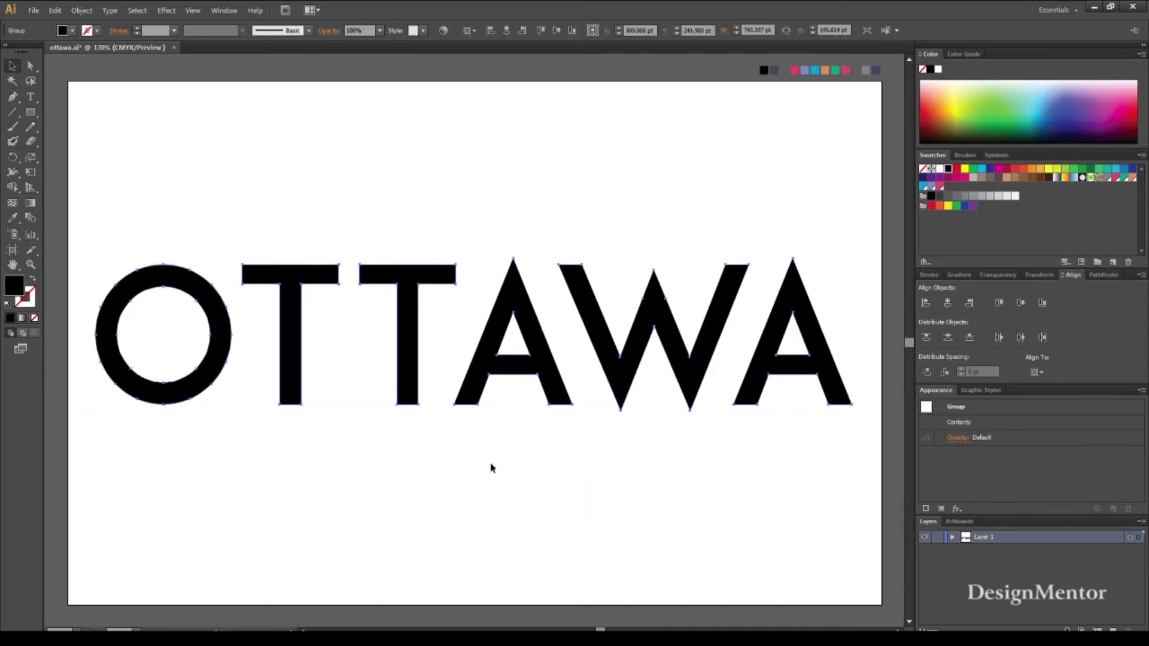
click(490, 464)
Ungroup the outlined lettering into separate letter shapes and select the O
click(228, 333)
right_click(226, 333)
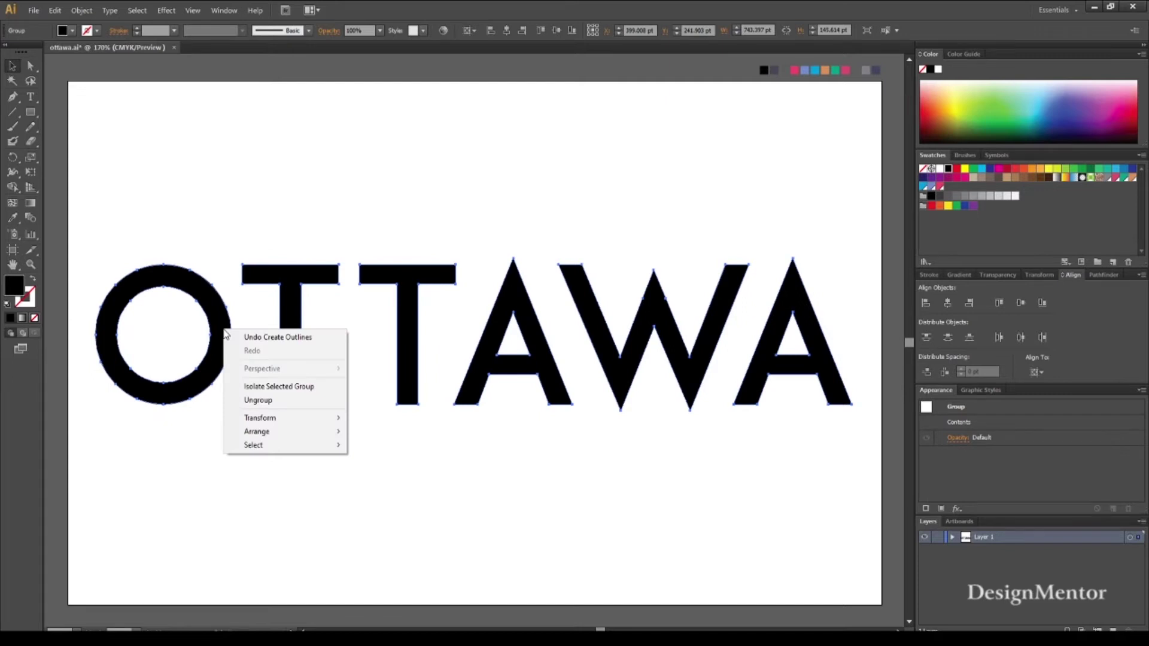
click(257, 399)
click(240, 359)
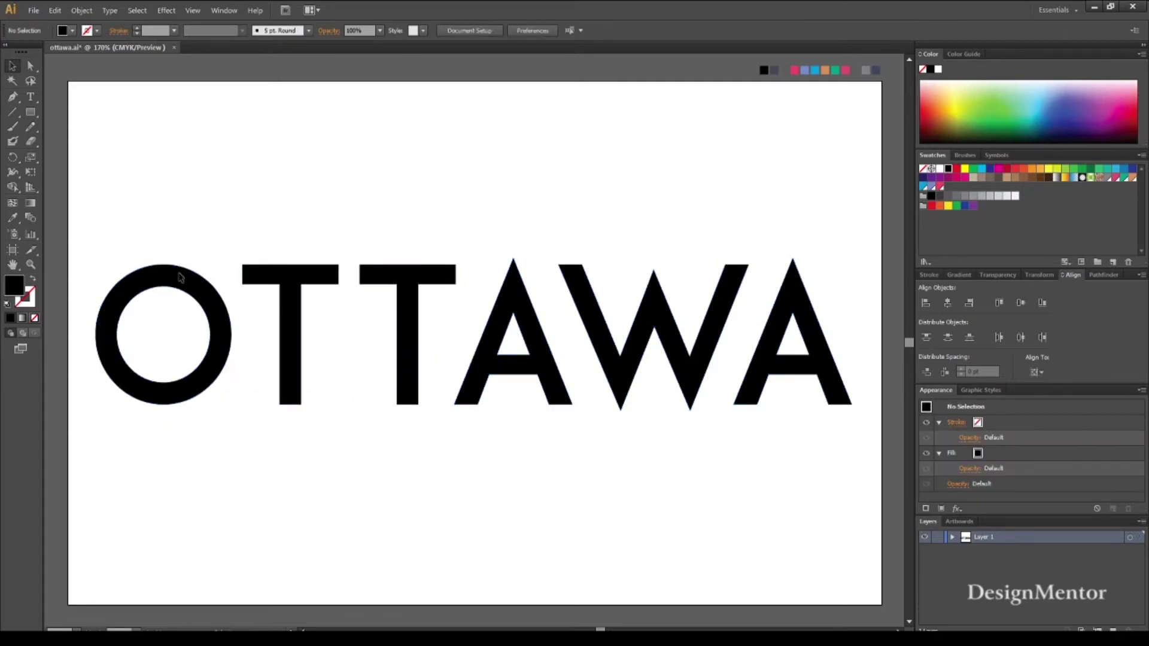
click(181, 277)
Colour the O pink and the first T periwinkle by sampling the swatches
key(i)
click(795, 68)
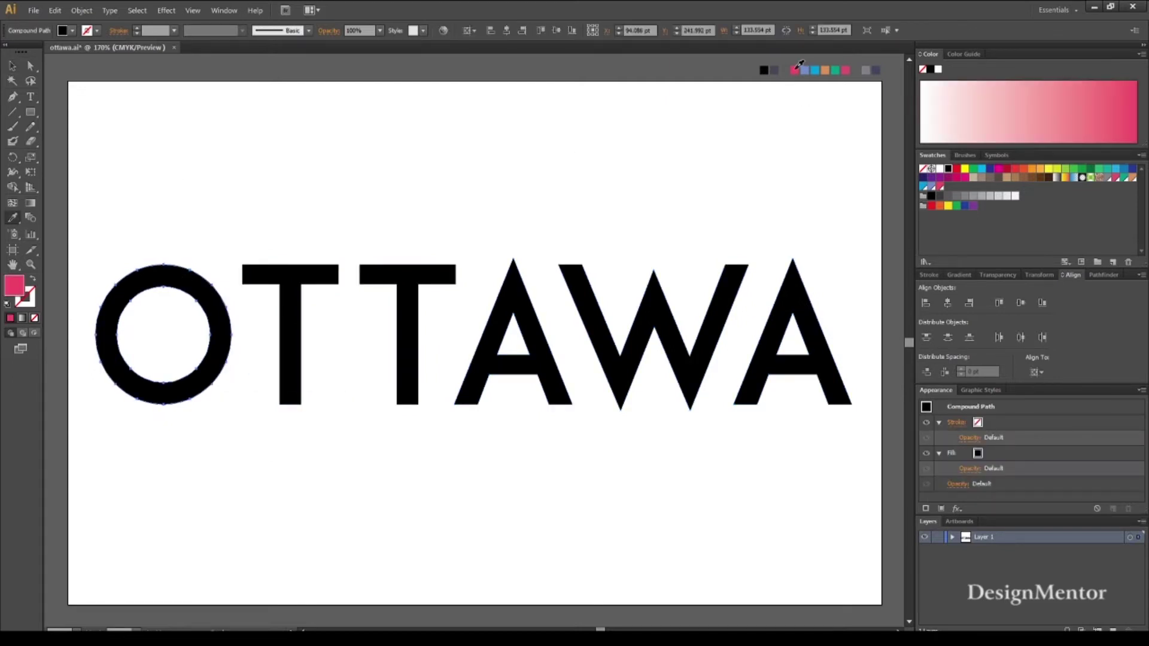
key(v)
click(273, 279)
key(i)
click(805, 69)
Colour the second T cyan and the first A orange from the swatches
key(v)
click(423, 274)
key(i)
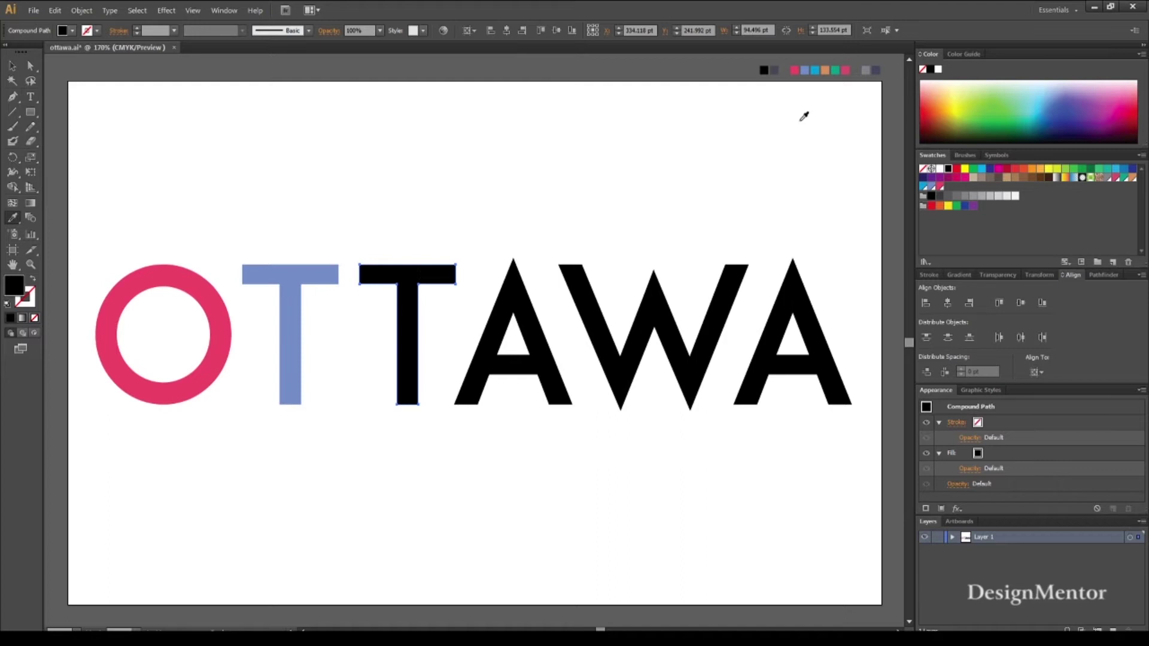
click(814, 70)
key(v)
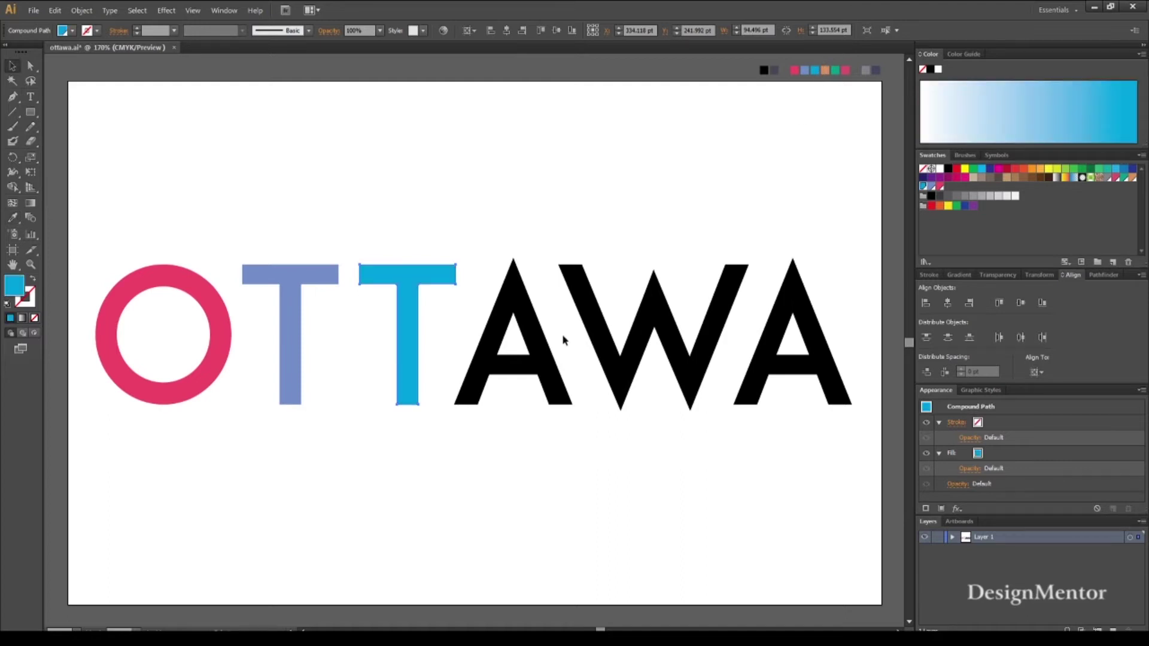
click(506, 366)
key(i)
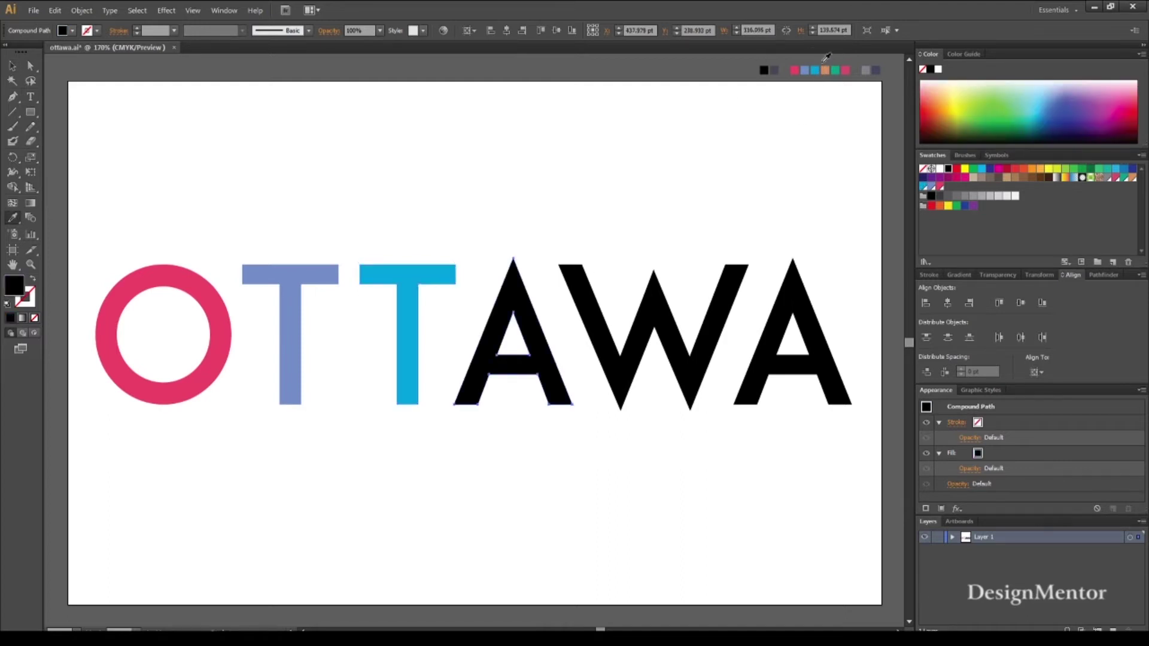
click(825, 70)
Colour the W green and the final A pink, then reselect the O
key(v)
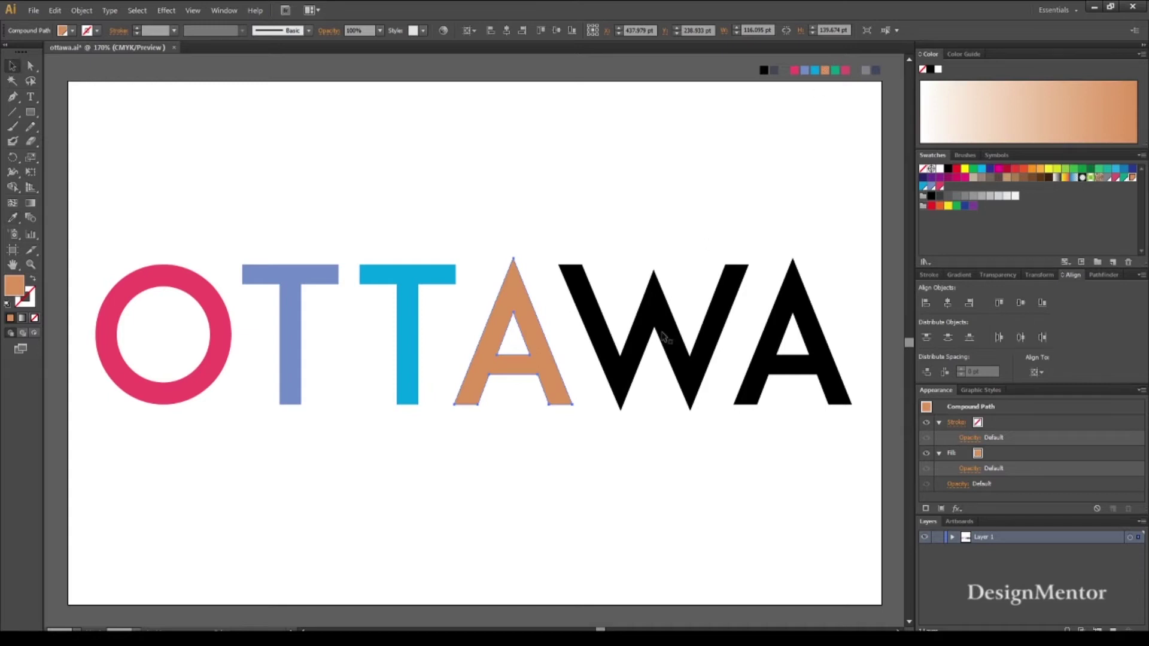
click(628, 367)
key(i)
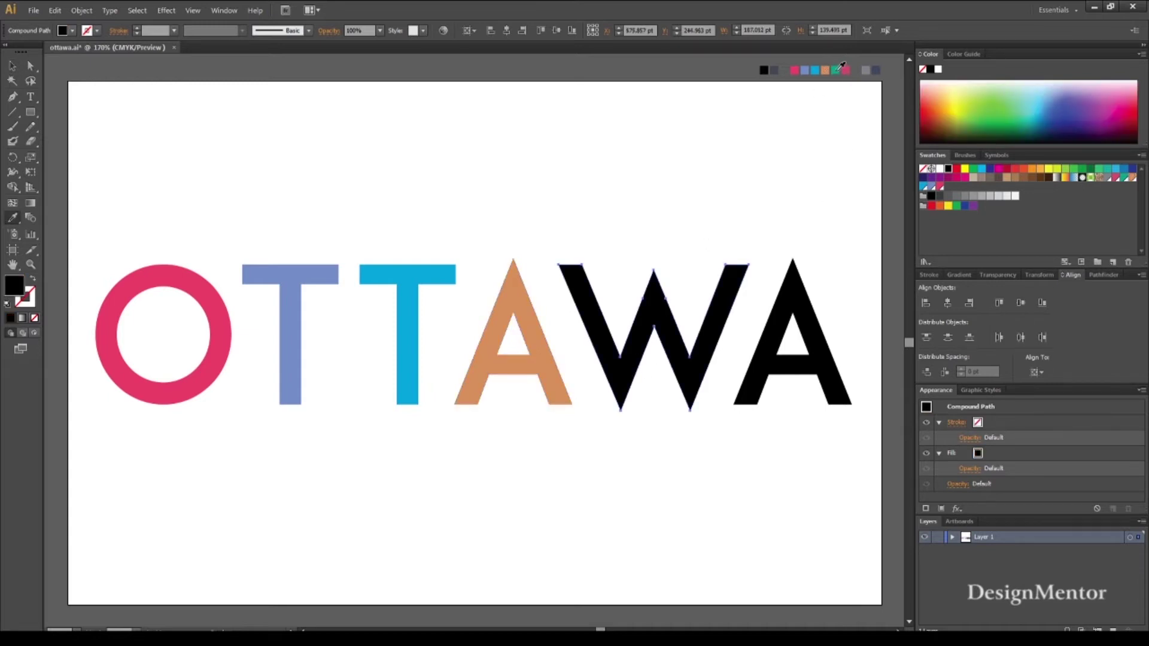
click(835, 70)
key(v)
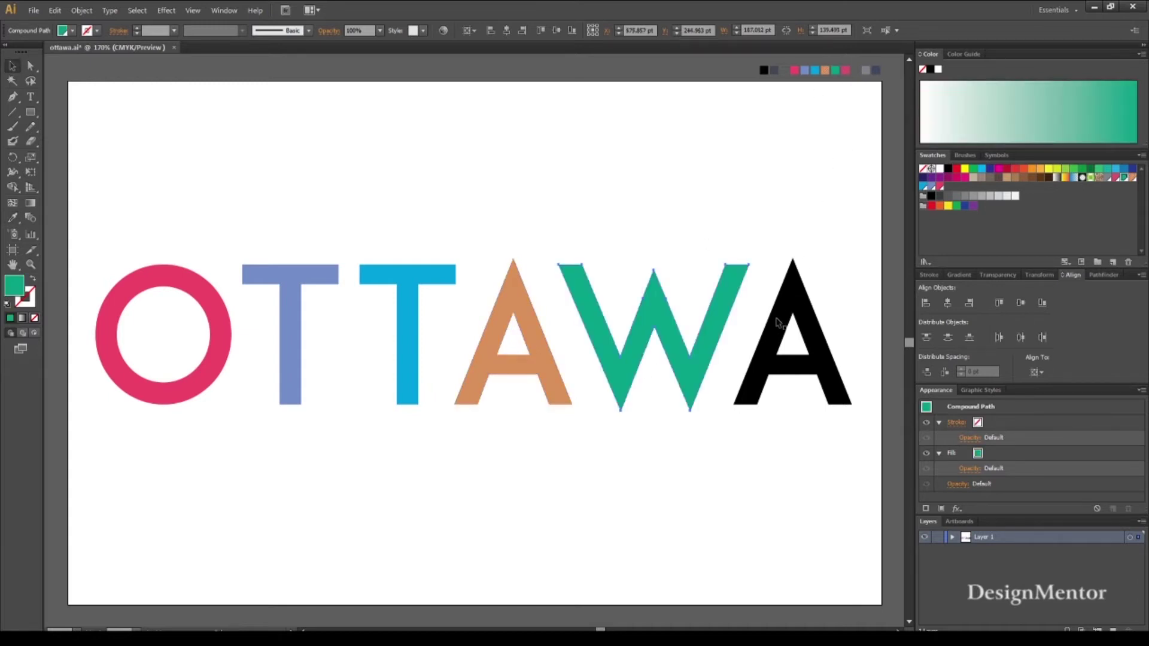
click(777, 322)
key(i)
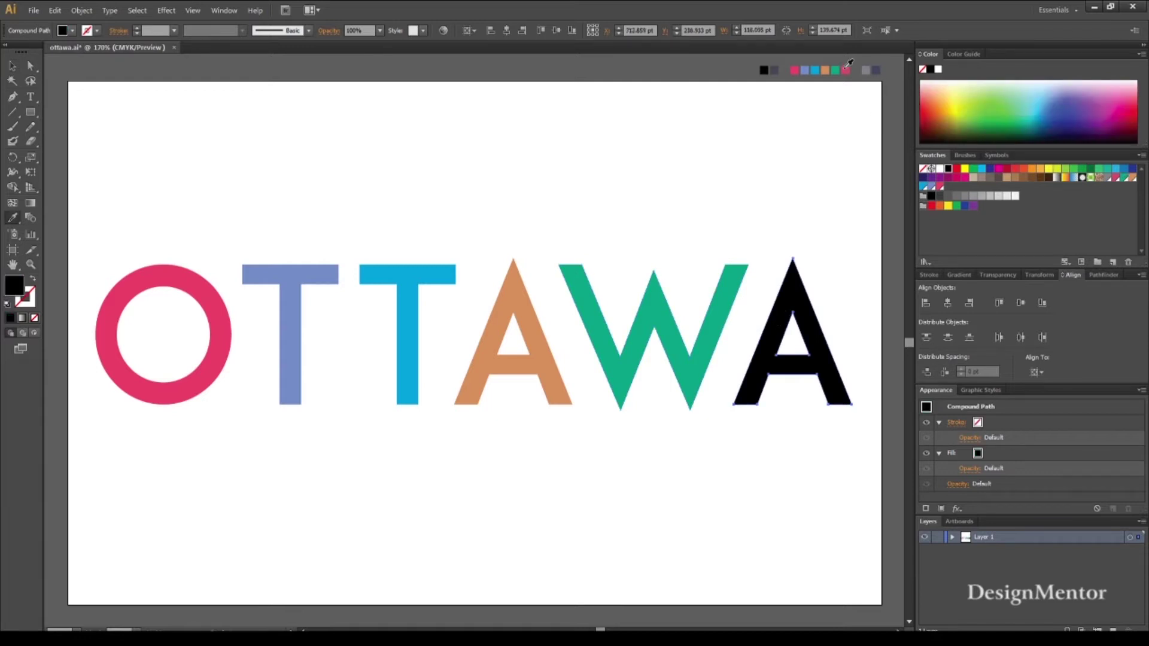
click(845, 70)
key(v)
click(494, 113)
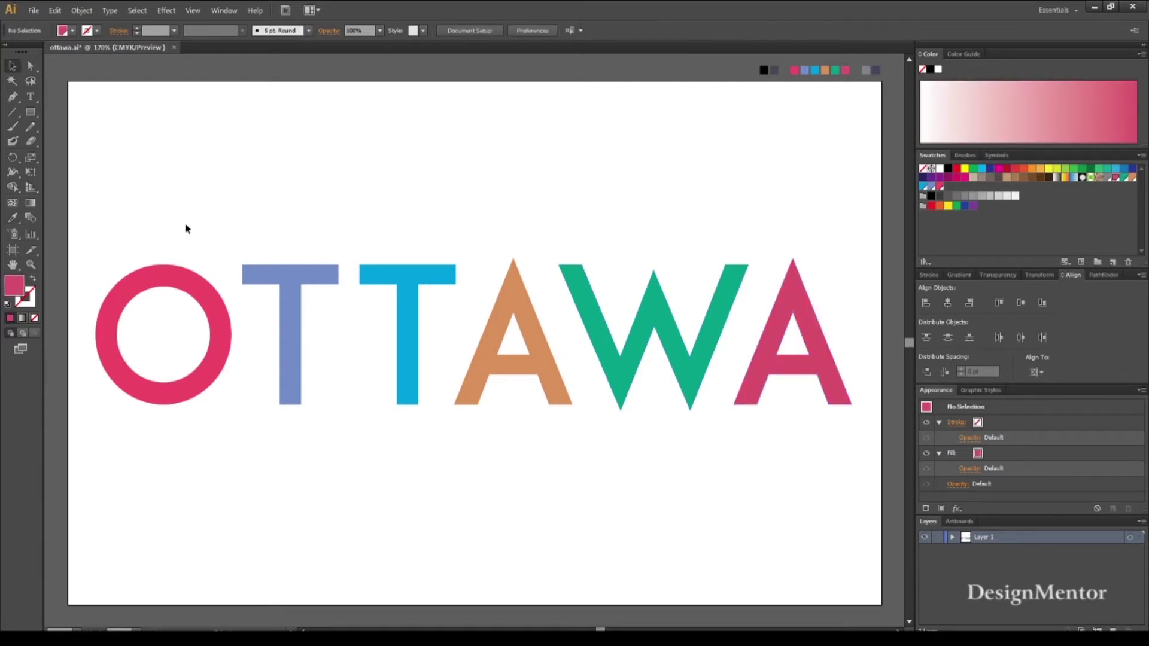
click(179, 290)
Add a 3 pt grey offset-path outline around the O
click(82, 10)
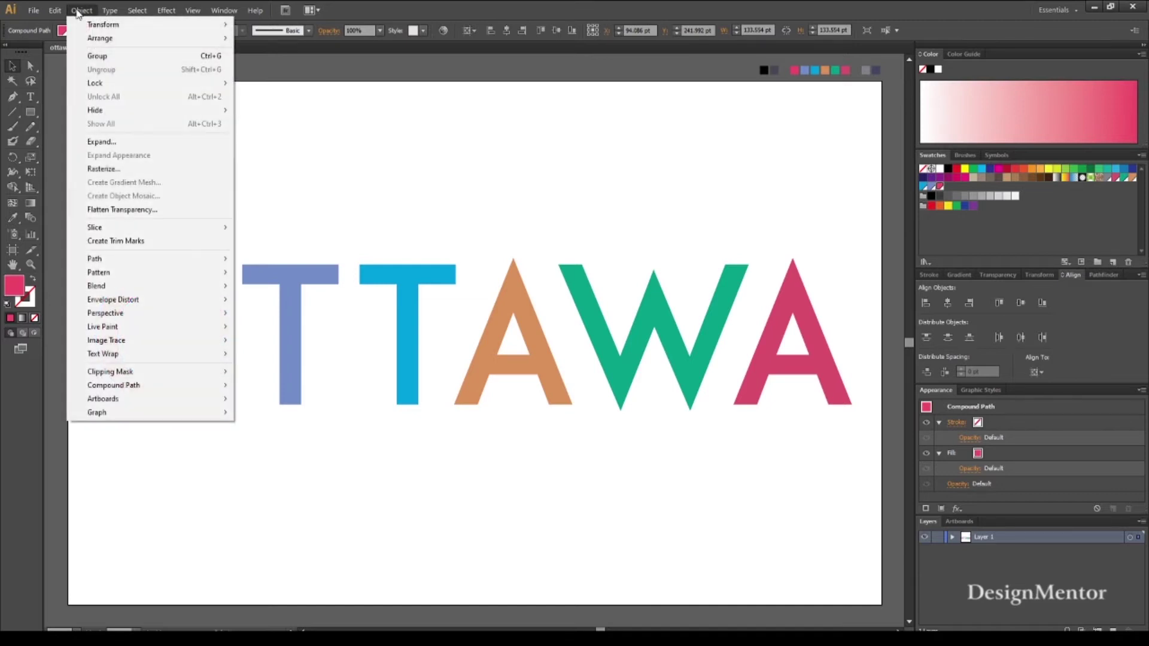
mouse_move(95, 259)
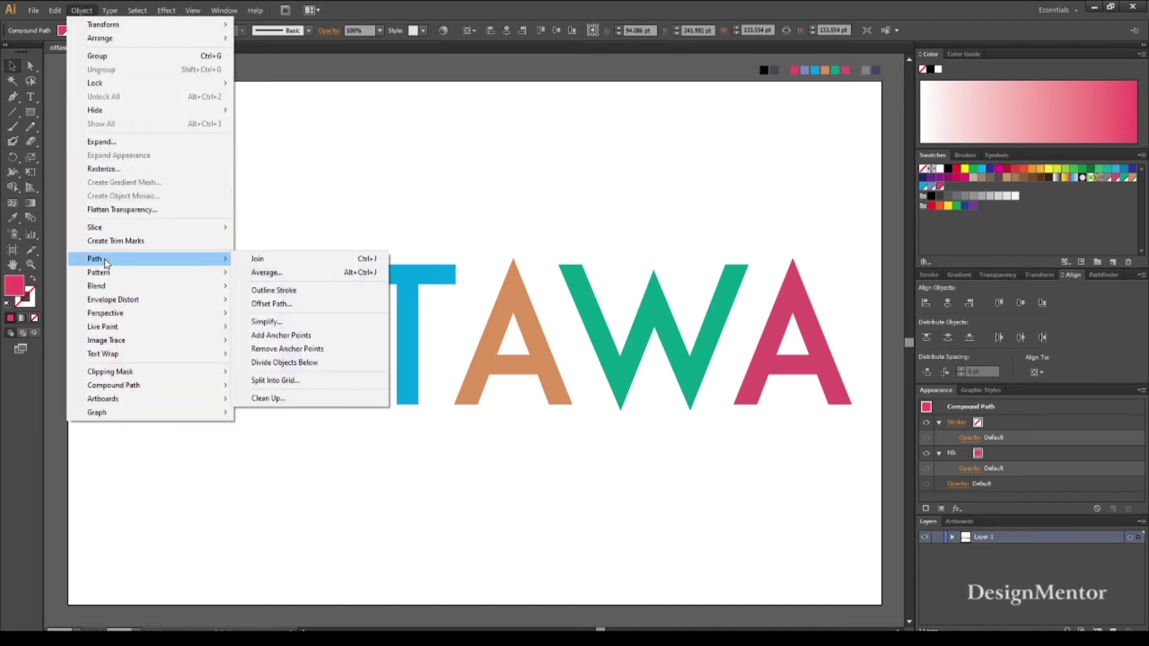
click(272, 303)
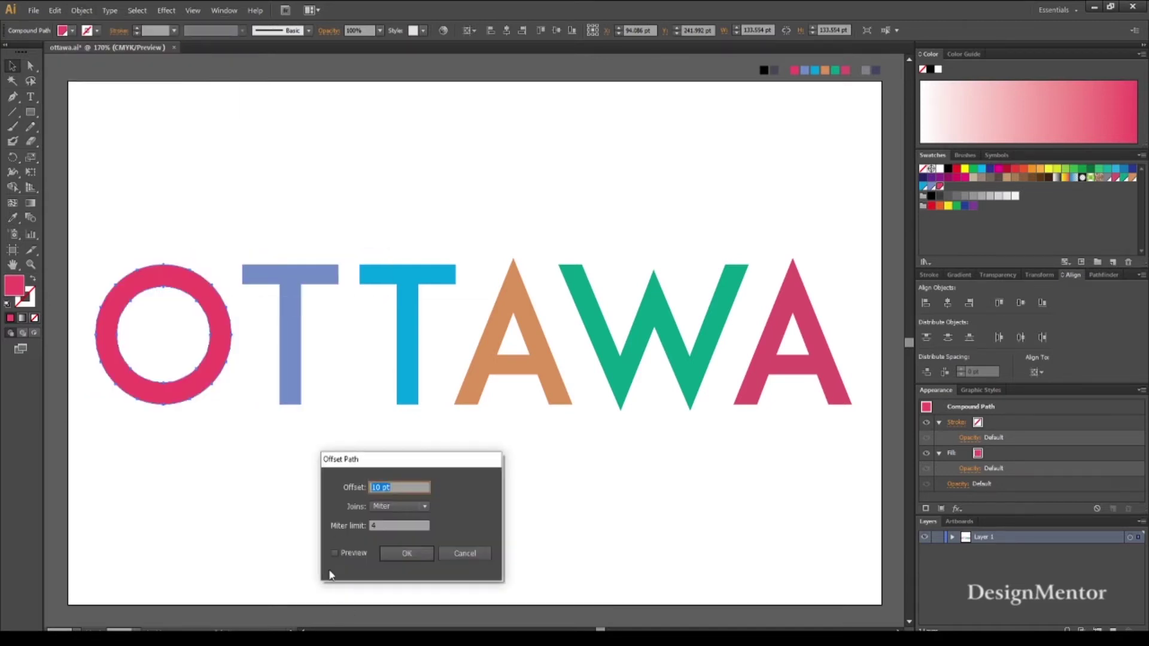
click(334, 552)
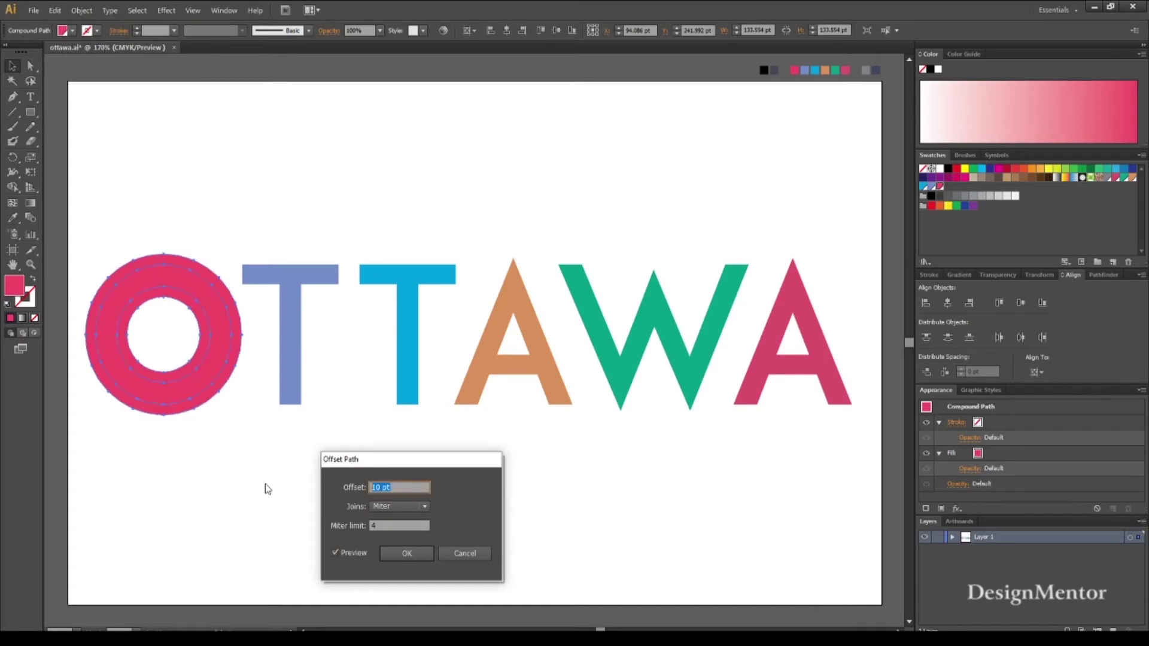
key(Down)
key(Down)
key(Down)
key(Down)
key(Down)
key(Down)
key(Down)
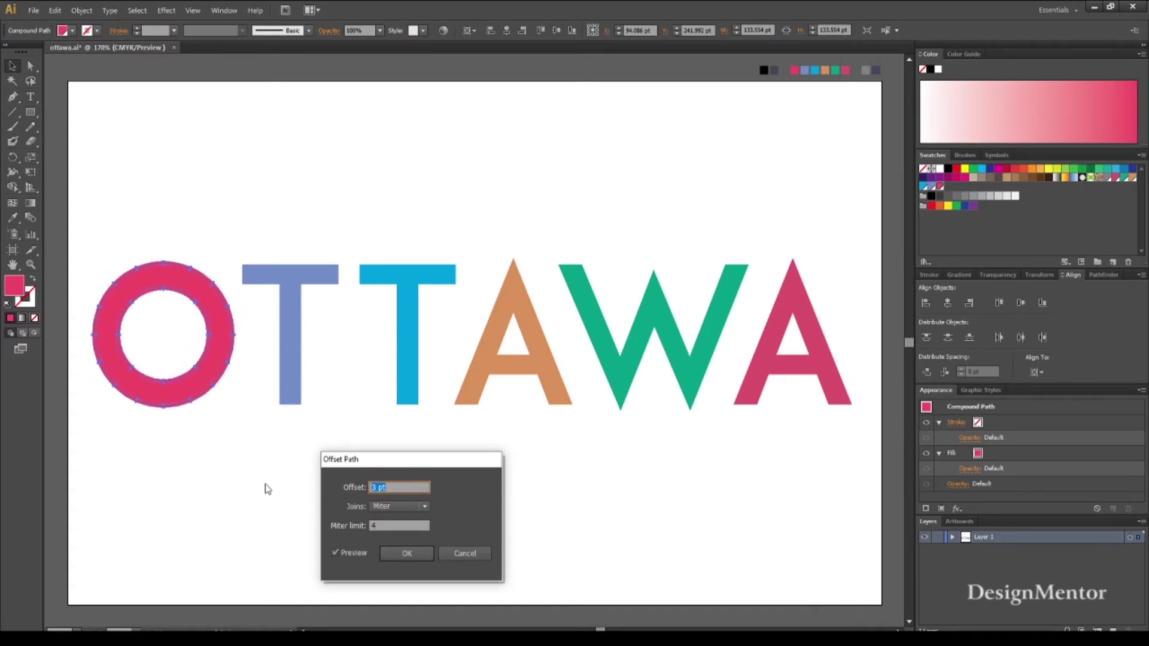
click(403, 553)
key(i)
click(866, 70)
key(ctrl+shift+a)
key(v)
Give both T letters the same grey offset-path outline
click(291, 270)
click(82, 10)
click(275, 299)
key(Return)
key(i)
click(866, 70)
key(v)
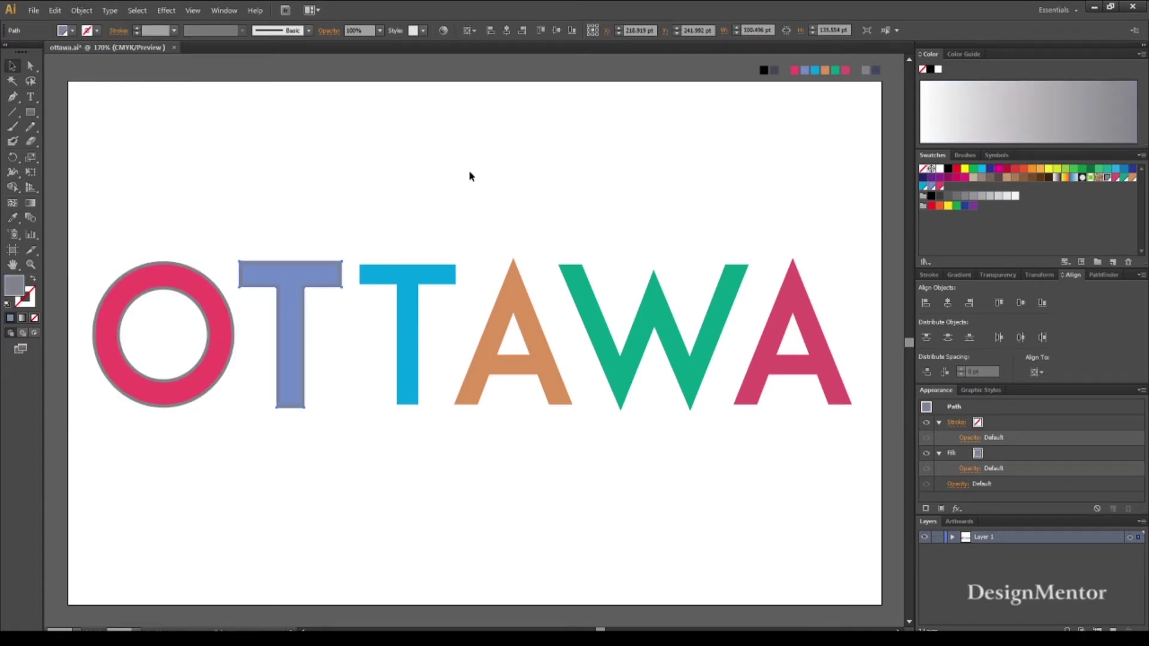
click(407, 335)
click(82, 10)
click(272, 303)
key(Return)
key(i)
click(866, 70)
key(v)
Add grey offset-path outlines around the orange A and the green W
click(513, 323)
click(82, 10)
click(275, 298)
key(Return)
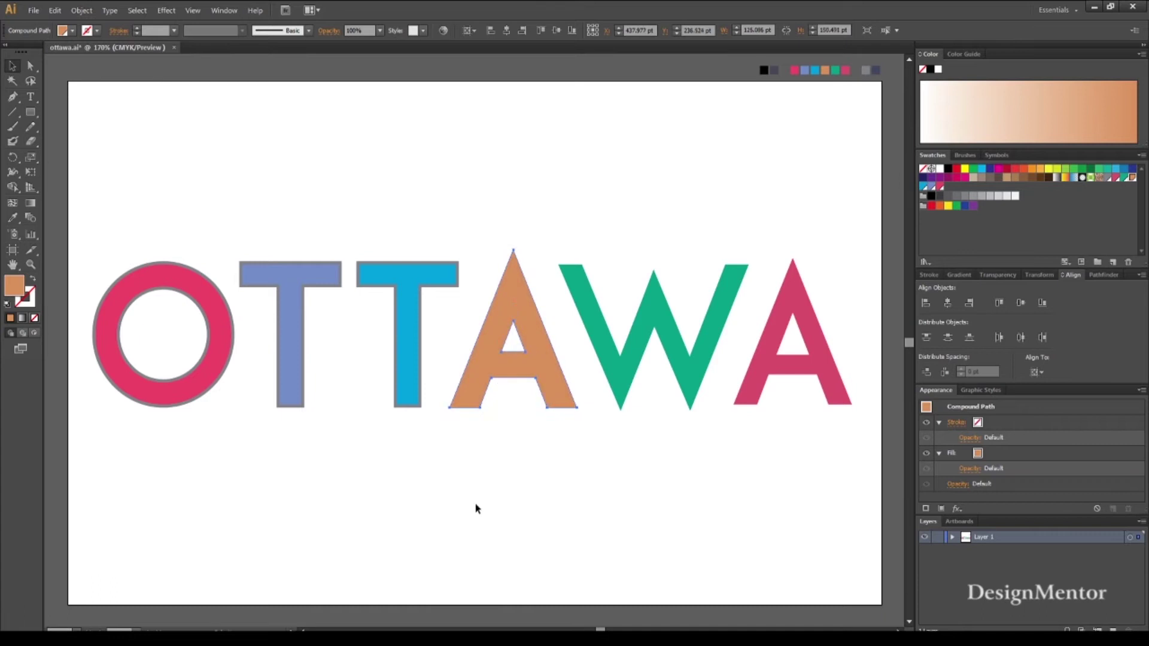
key(i)
click(866, 70)
key(v)
click(670, 335)
click(82, 11)
click(275, 302)
key(Return)
key(i)
click(866, 70)
key(v)
Add a grey offset-path outline around the pink final A and deselect it
click(796, 275)
click(81, 10)
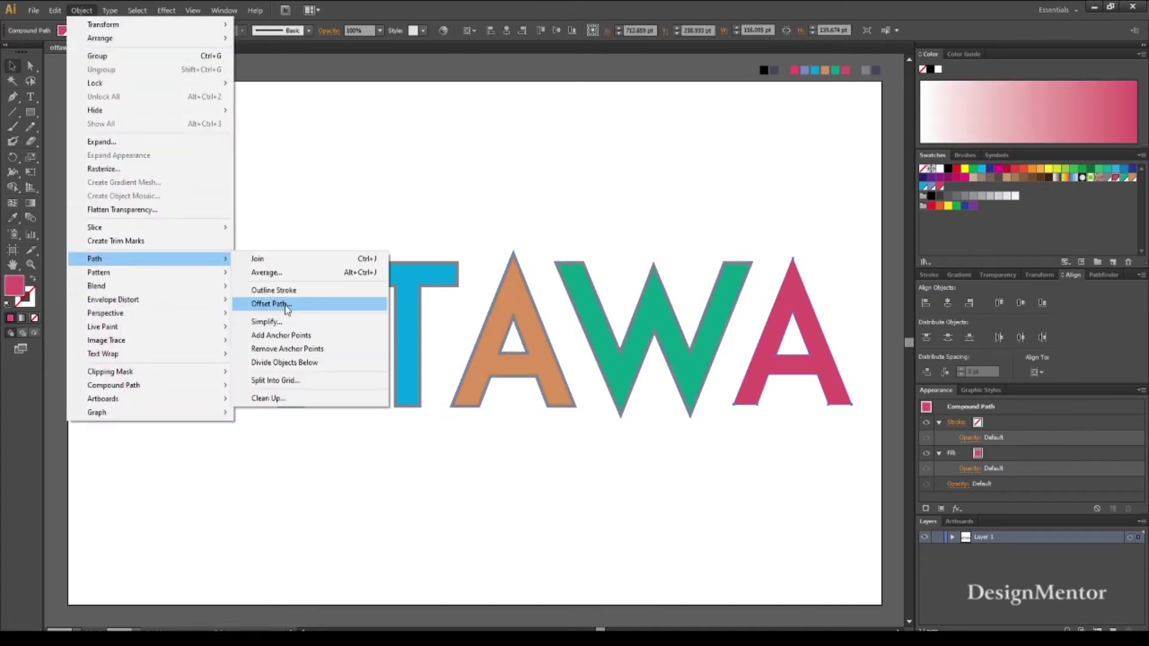
click(276, 300)
key(Return)
key(i)
click(865, 70)
key(v)
click(195, 256)
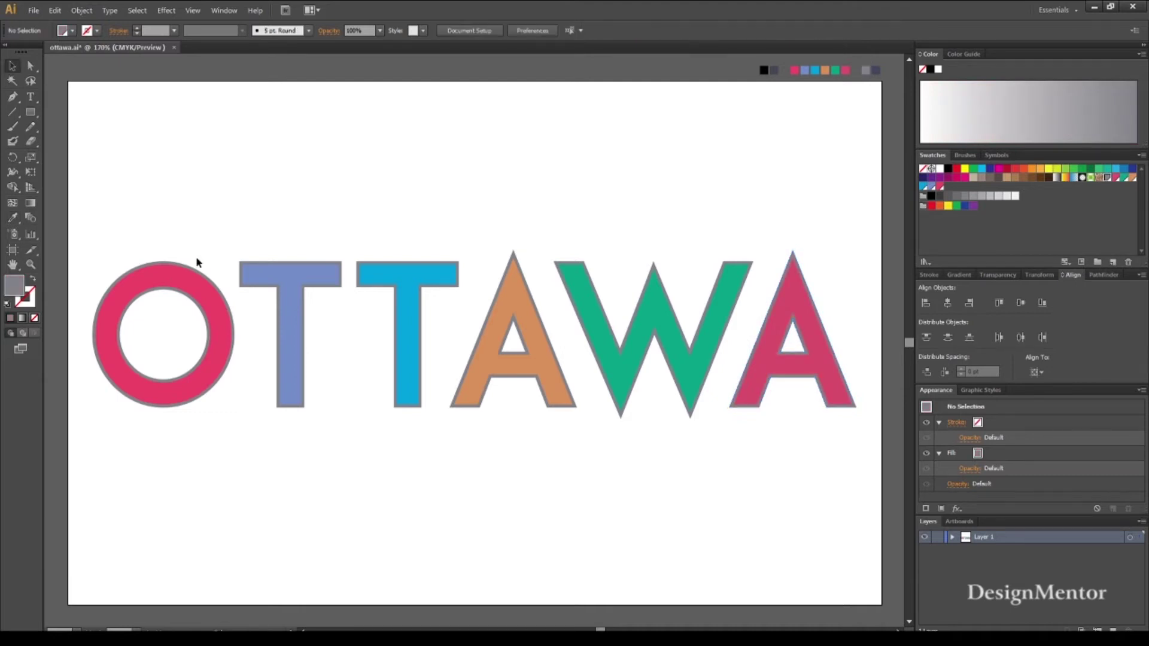
Group all six outlined OTTAWA letters and bring up the Effect > 3D menu
drag(162, 218, 784, 436)
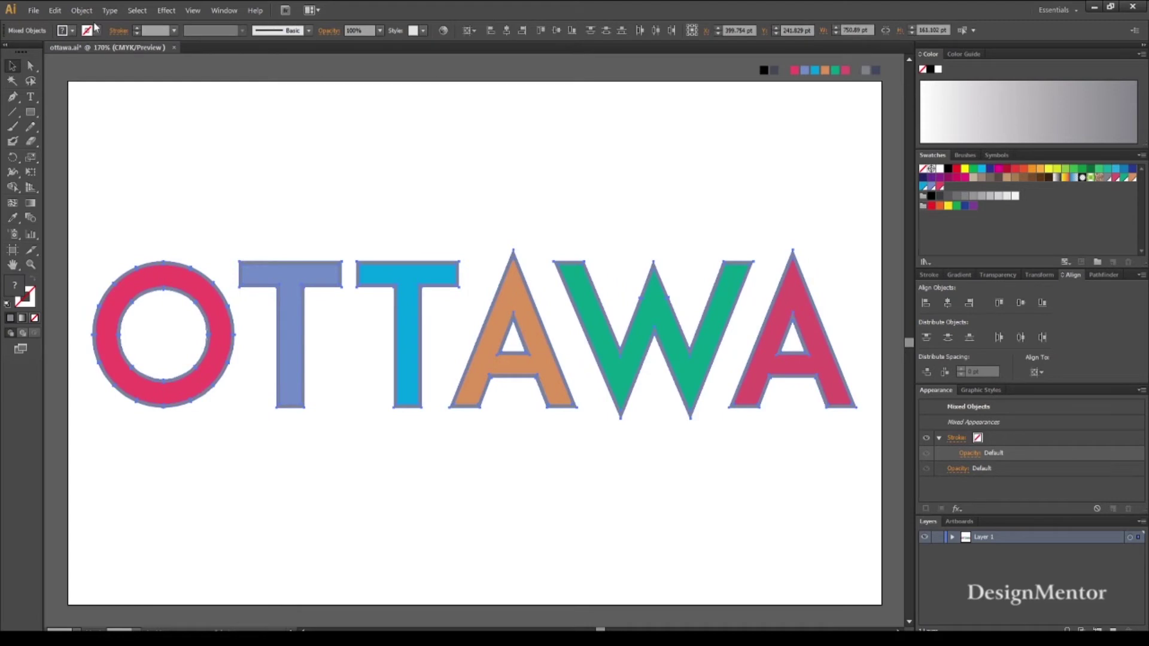
click(81, 10)
click(96, 53)
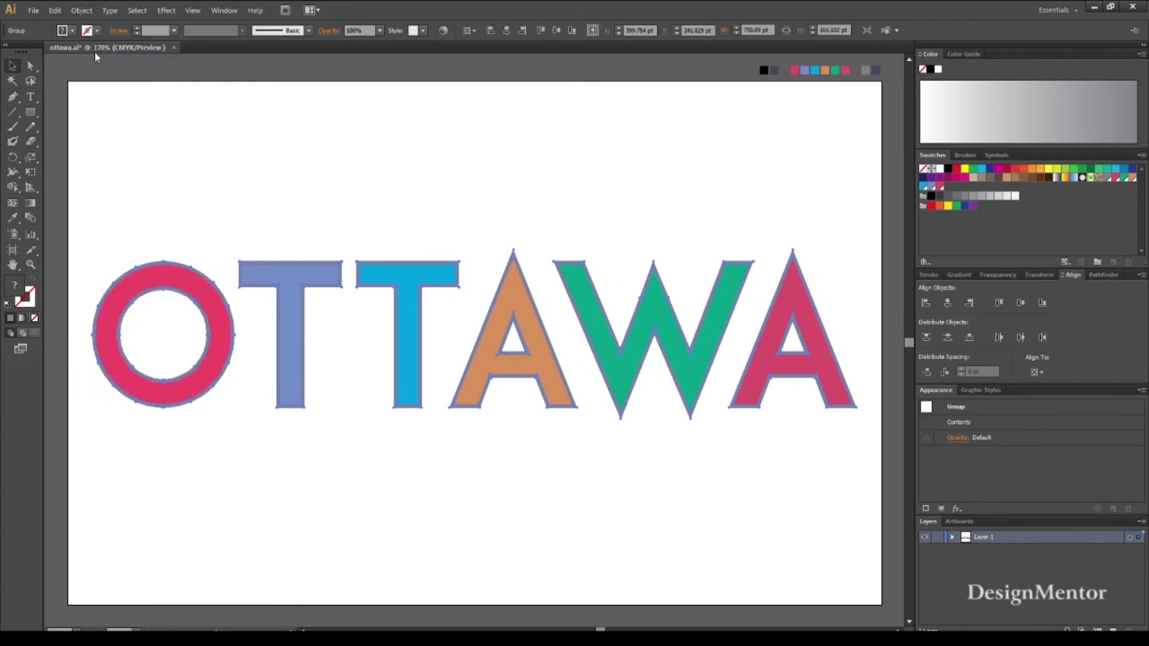
click(185, 224)
click(164, 288)
click(166, 10)
mouse_move(220, 81)
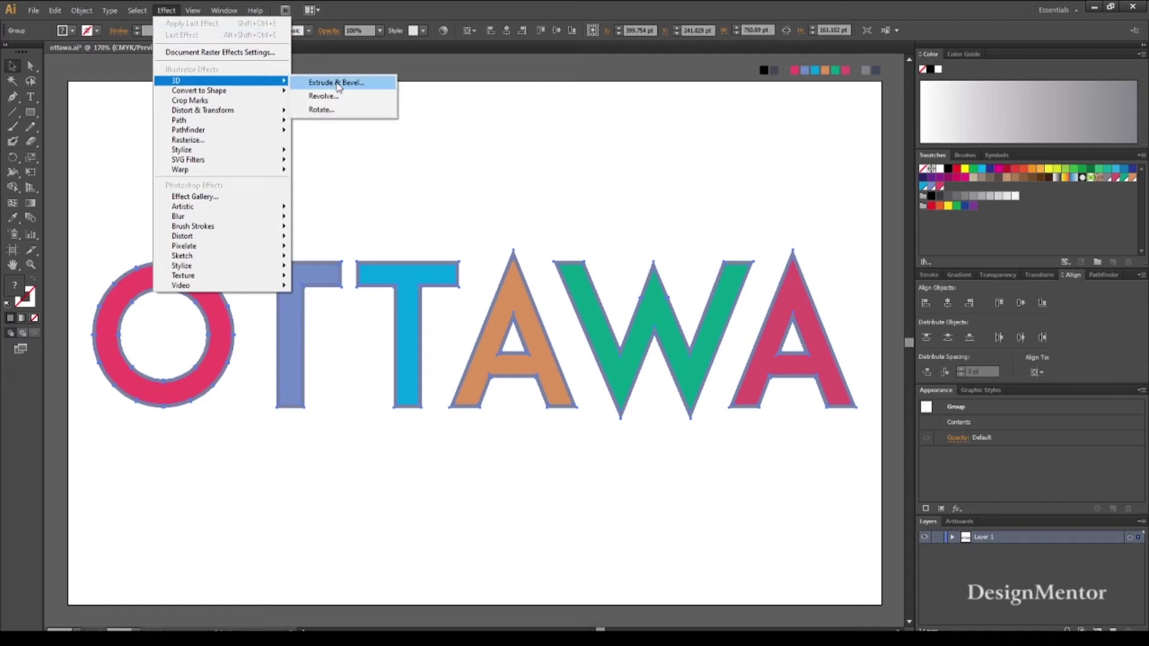
In 3D Extrude & Bevel Options, set rotation -16°/-40°/8°, perspective 100°, extrude depth 80 pt
click(337, 84)
click(178, 551)
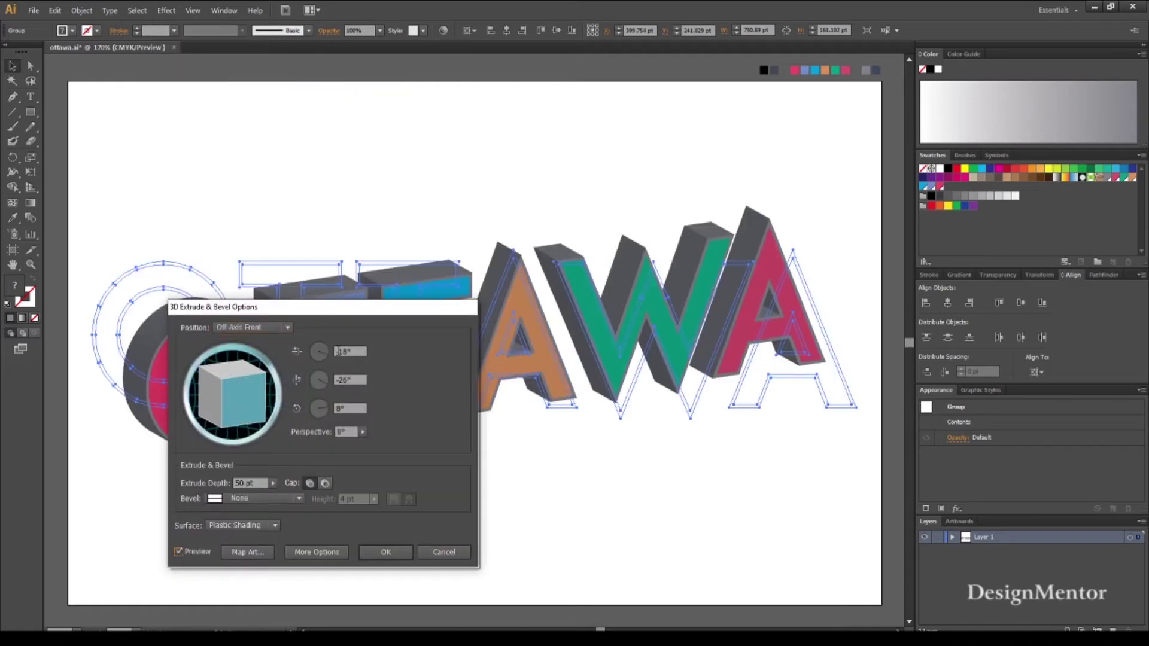
drag(340, 352, 366, 351)
text(-16)
key(Tab)
text(-40)
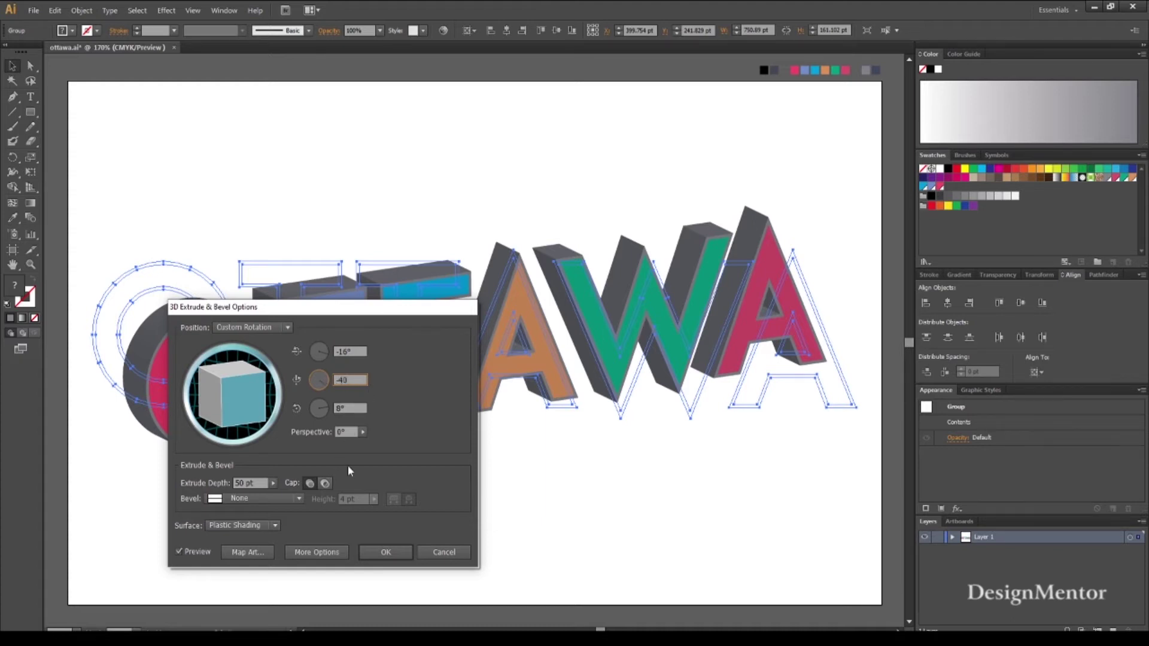
click(351, 432)
text(130)
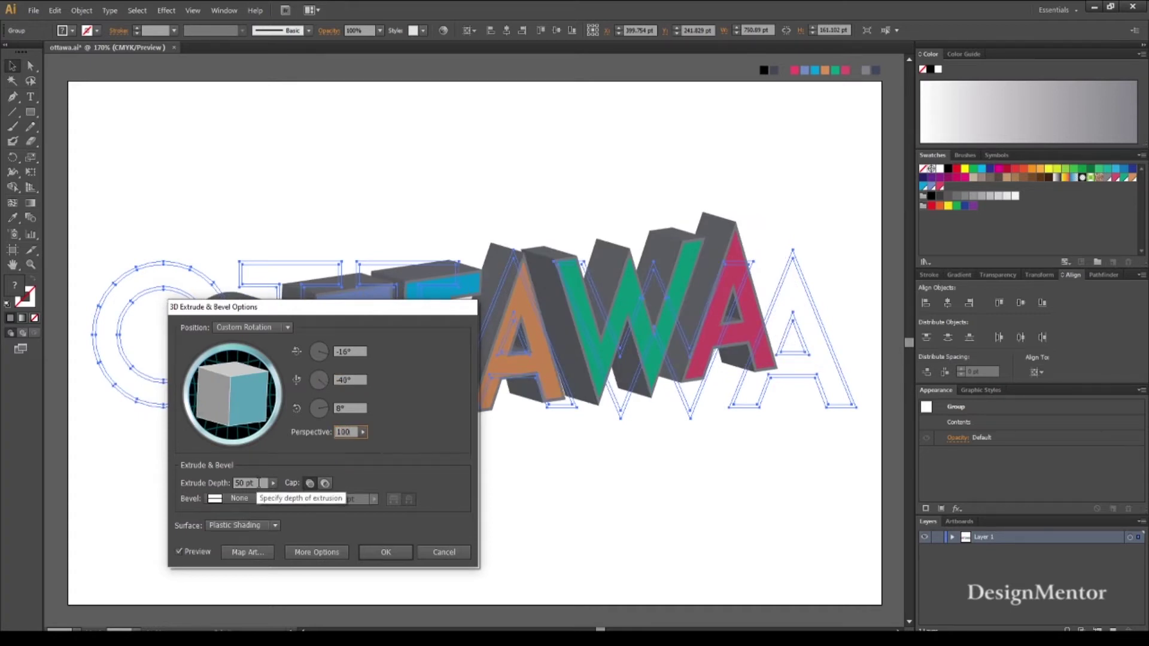
click(257, 482)
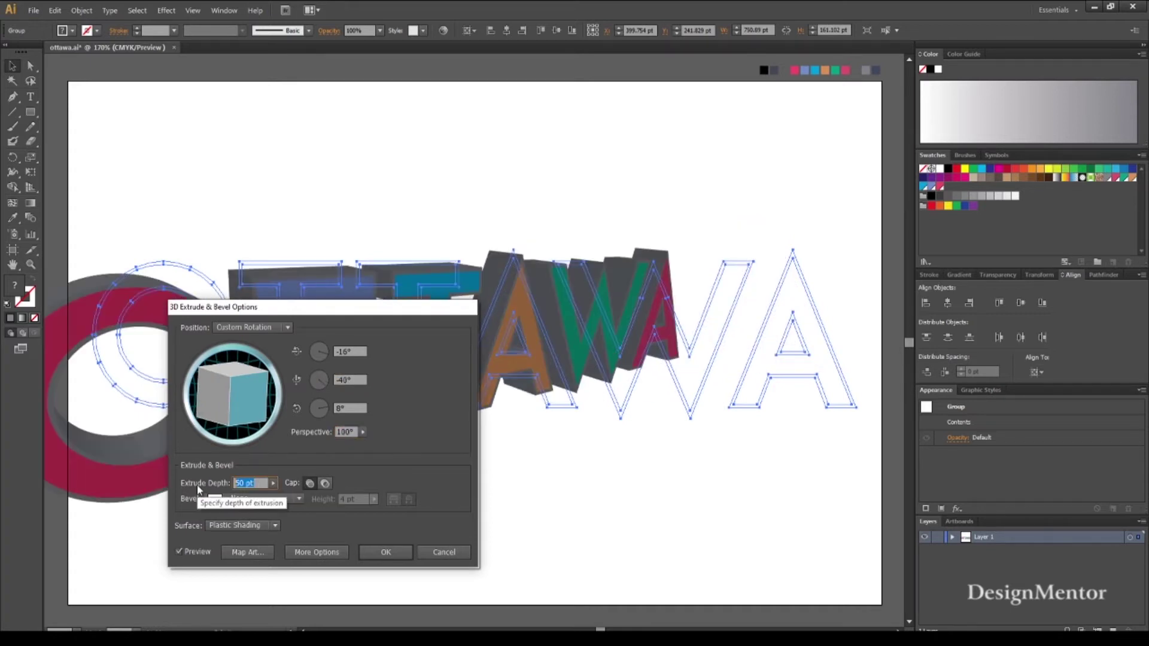
text(80)
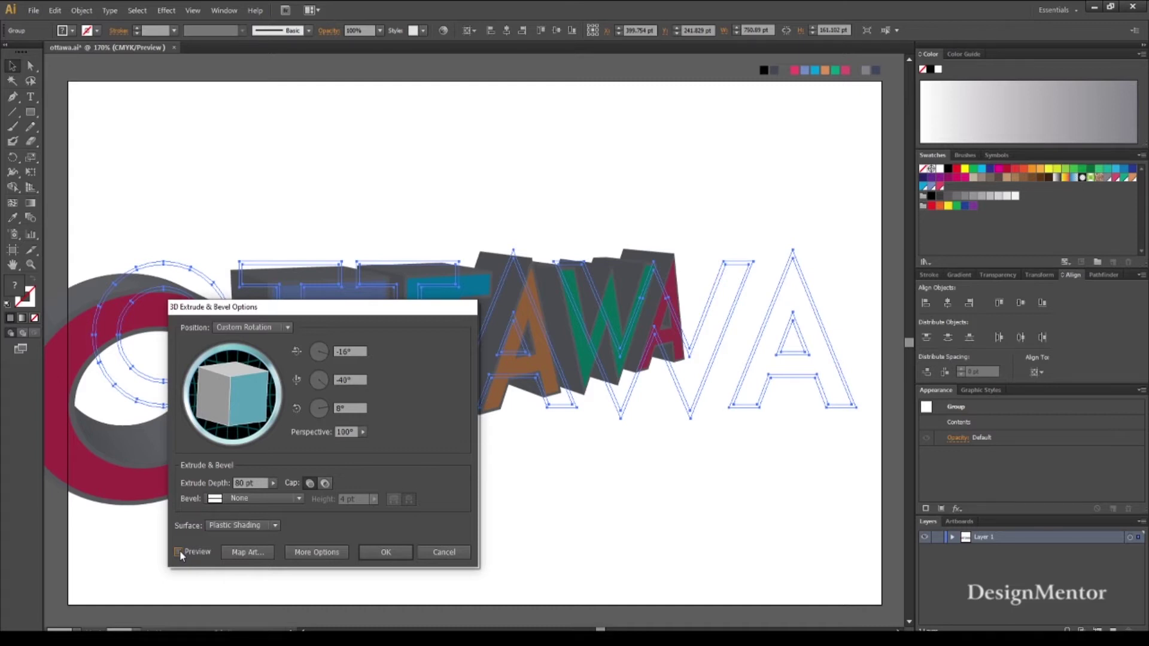
click(387, 552)
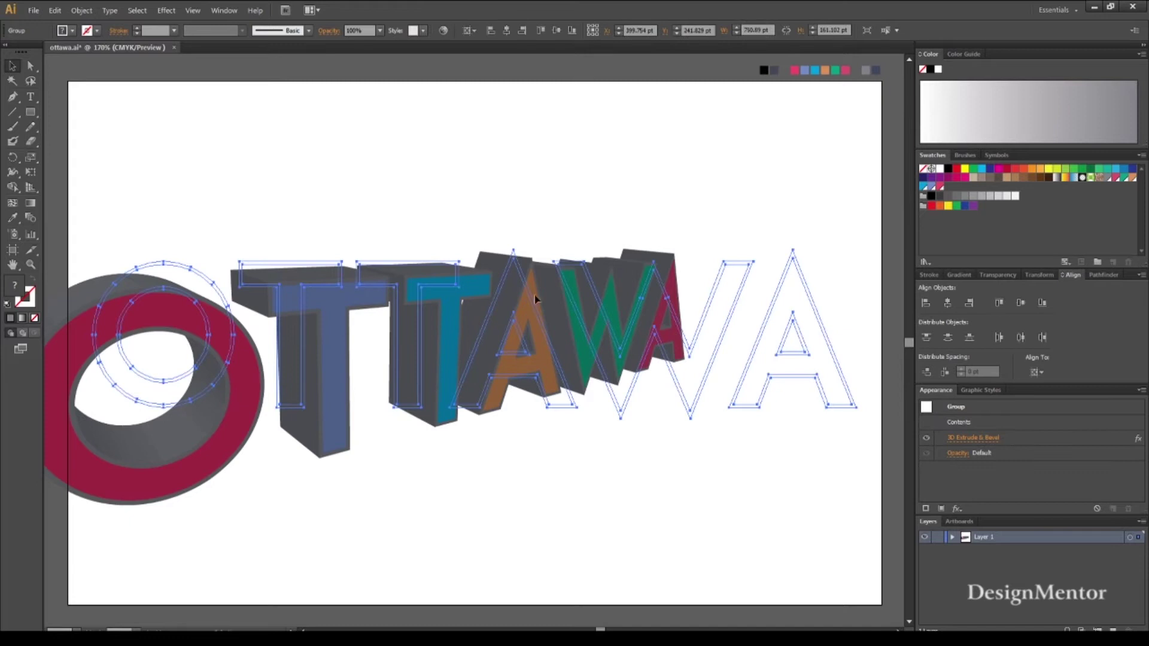
Nudge the 3D OTTAWA group right and expand its appearance into editable paths
click(639, 503)
click(339, 402)
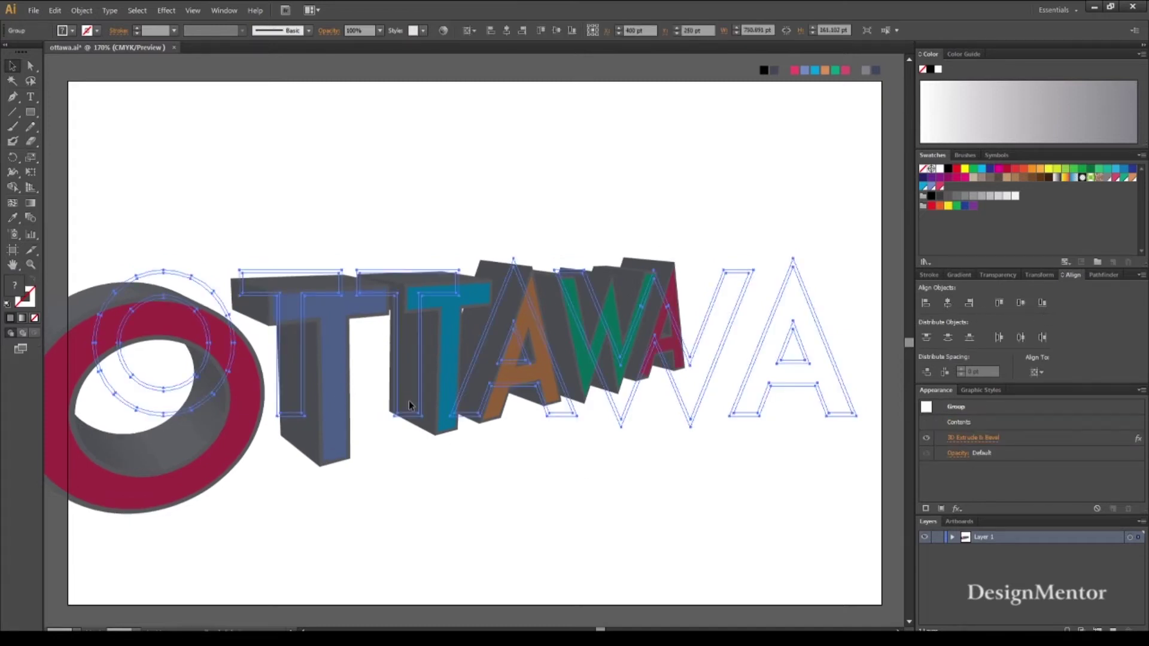
key(shift+Right)
key(shift+Right)
key(shift+Right)
key(shift+Right)
key(shift+Right)
key(shift+Right)
key(shift+Right)
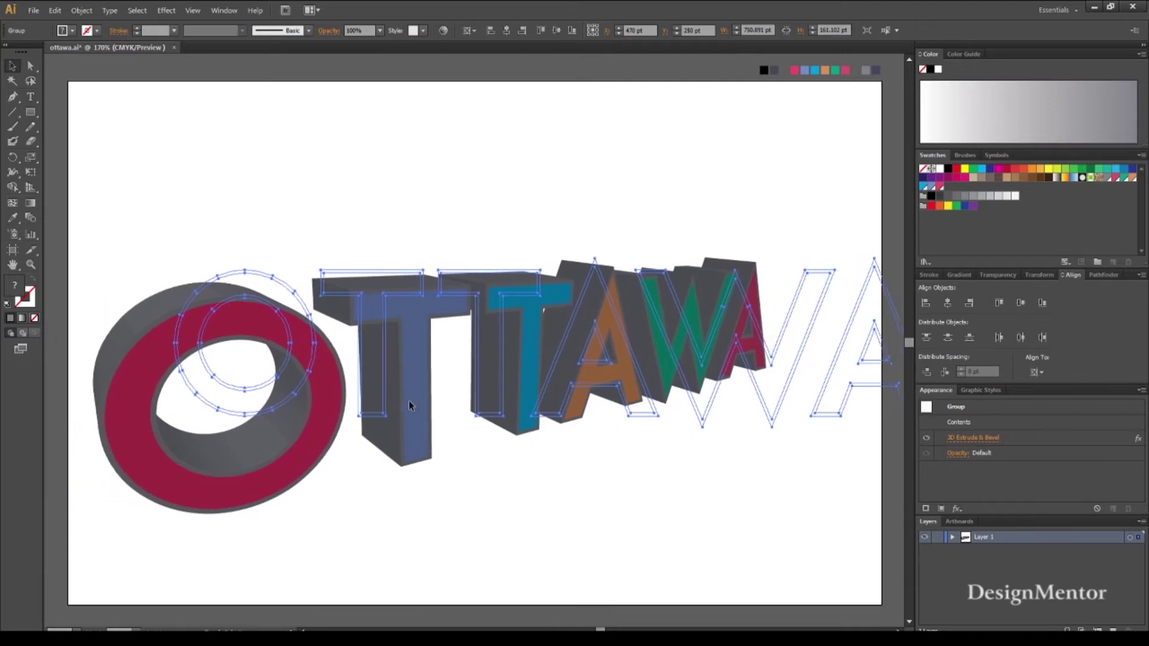
key(shift+Right)
key(shift+Right)
click(480, 462)
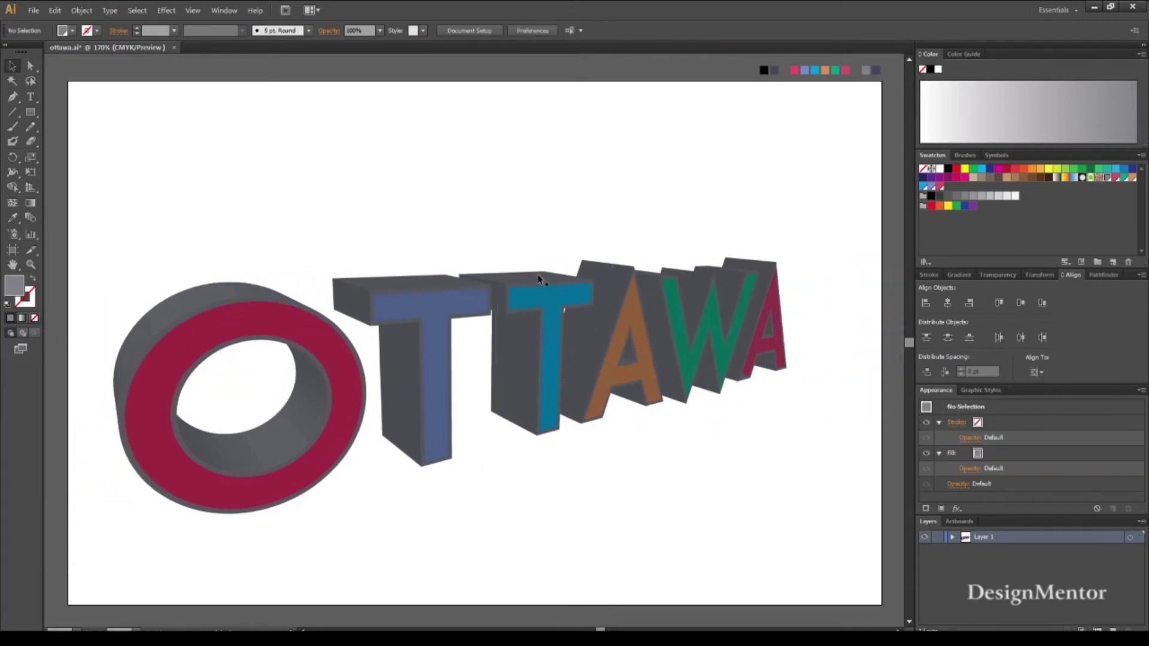
drag(224, 202, 770, 476)
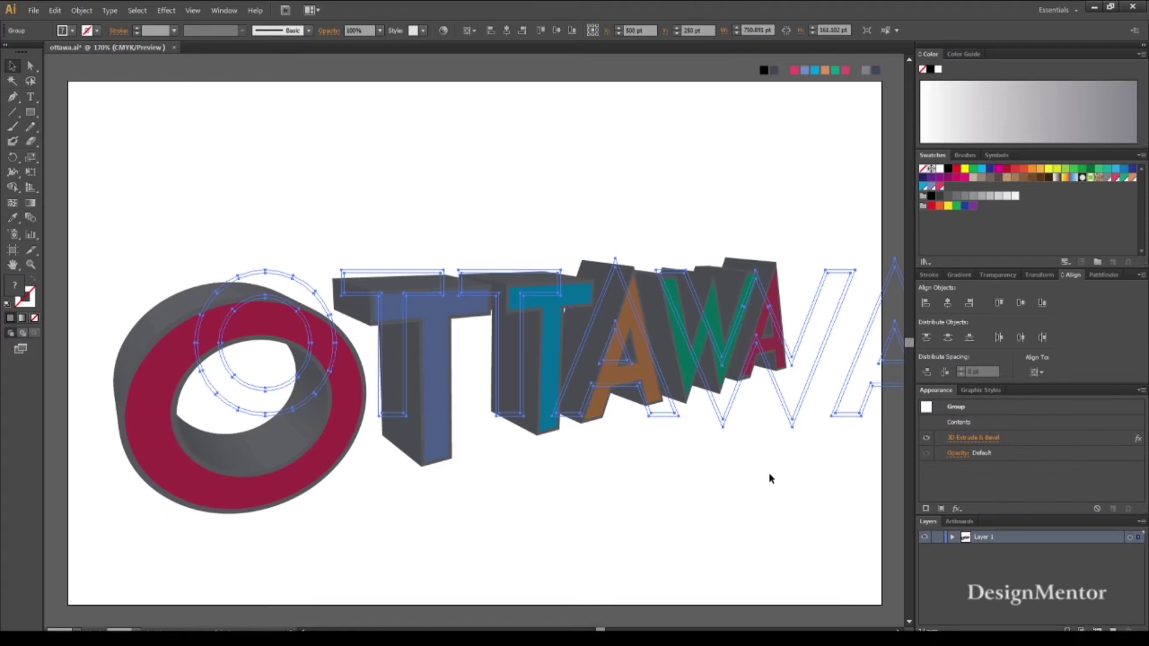
click(82, 10)
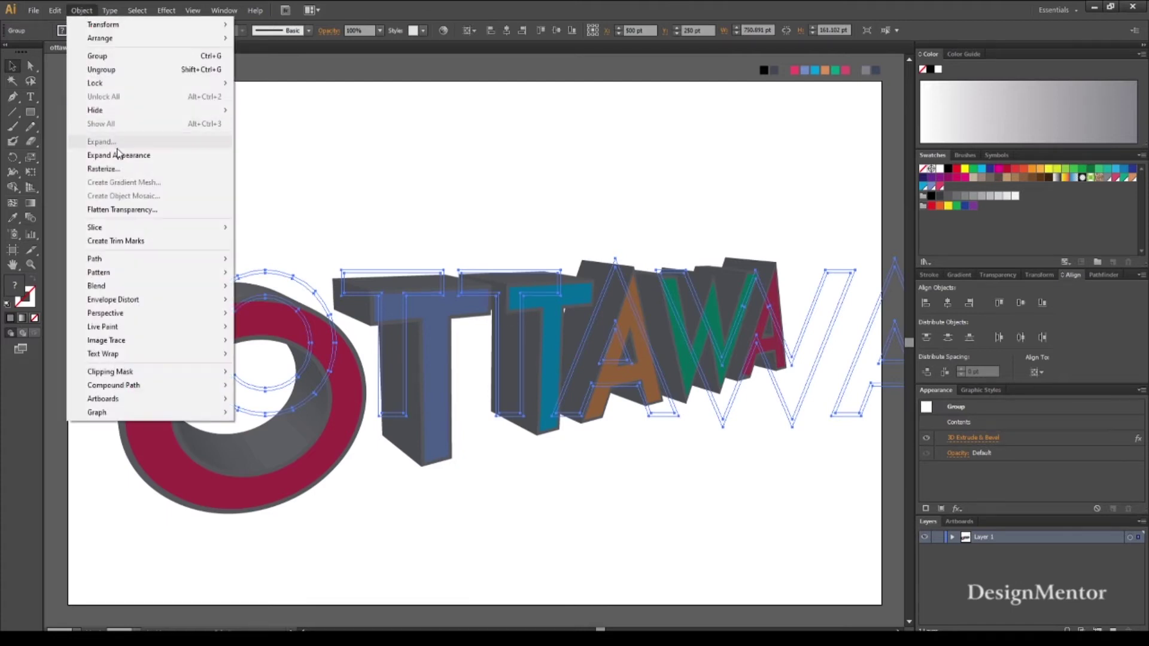
click(116, 155)
Centre the expanded OTTAWA artwork horizontally and vertically on the artboard
click(396, 182)
drag(192, 185, 746, 522)
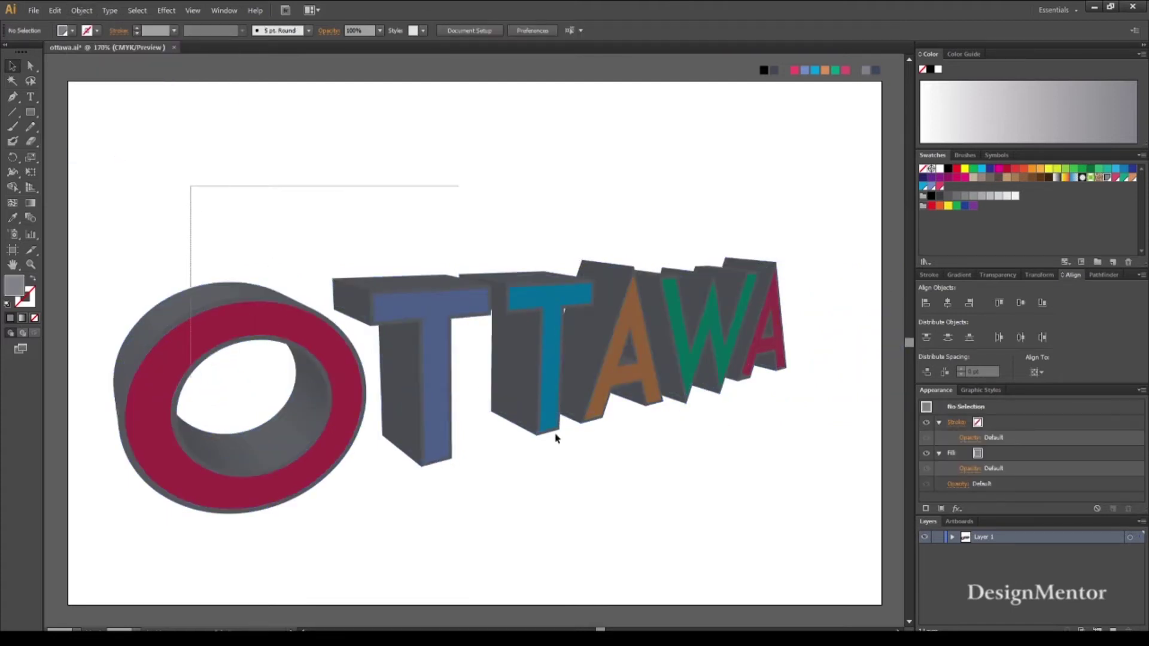
click(947, 302)
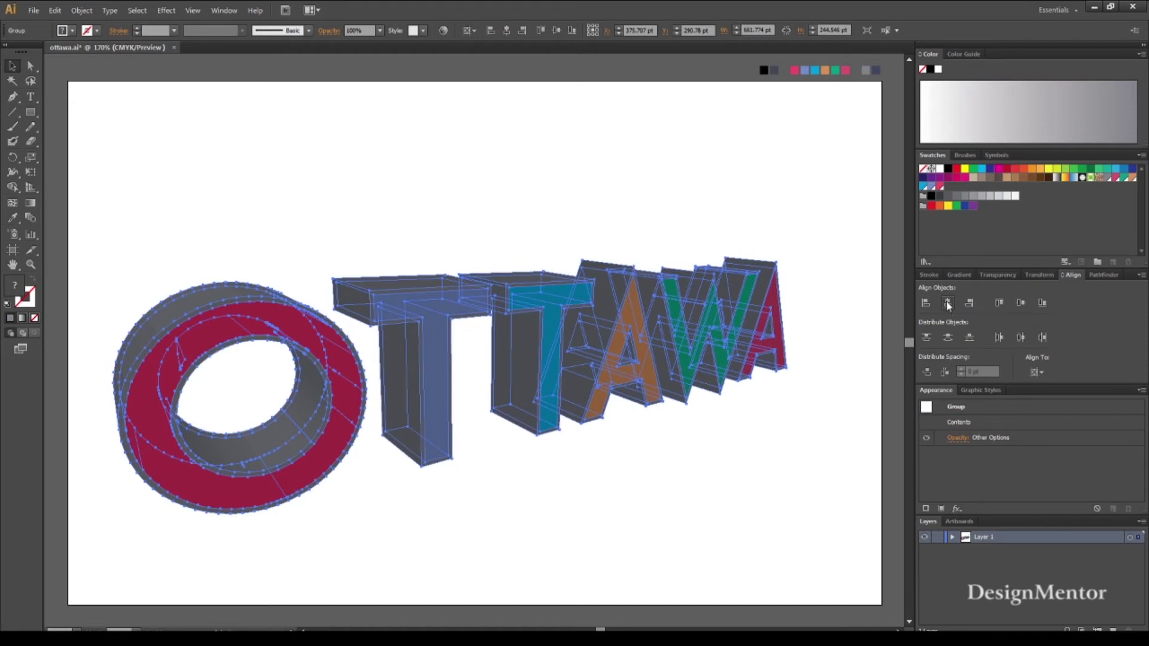
click(1020, 302)
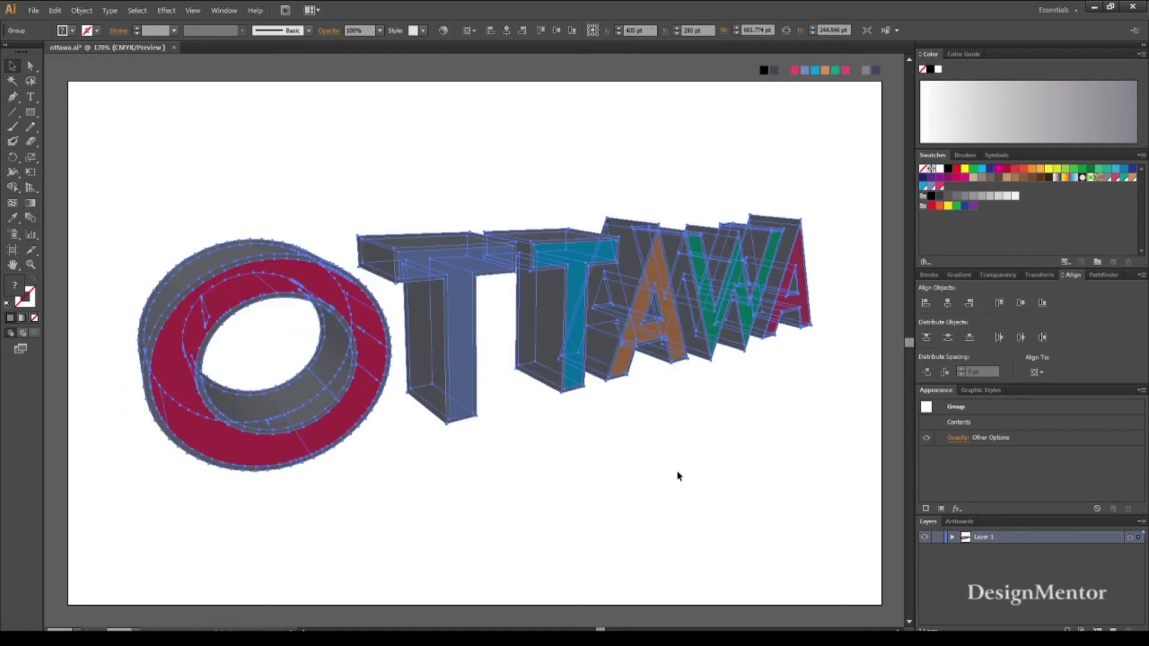
click(677, 475)
Scale the OTTAWA artwork up to about 768 × 280 pt
drag(214, 193, 785, 478)
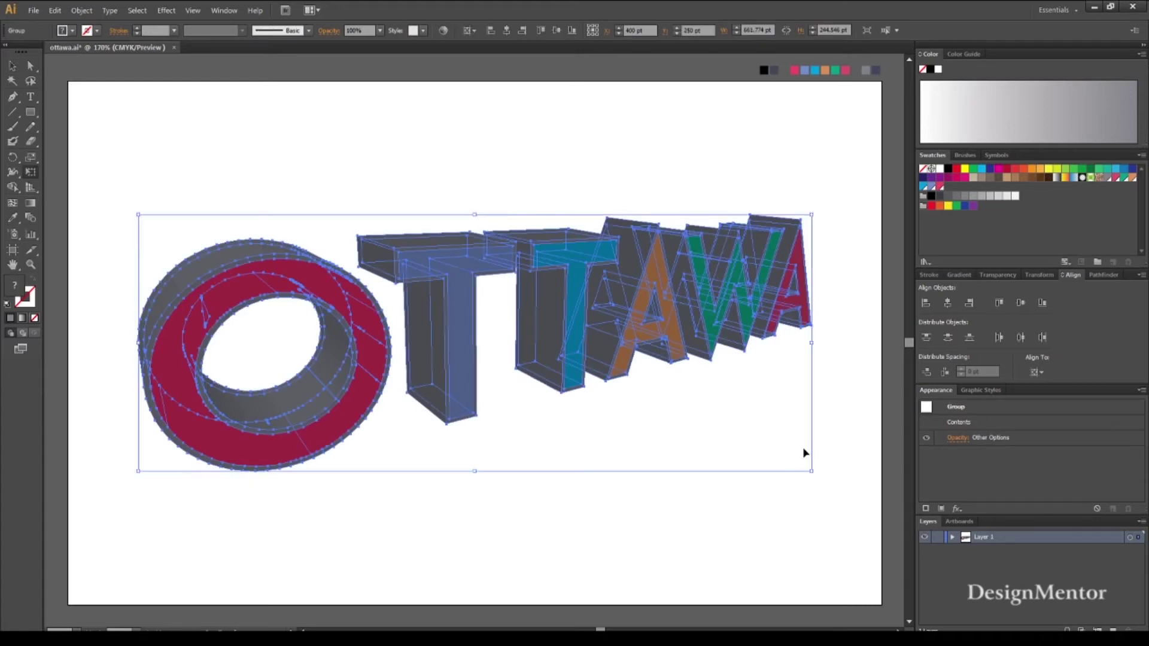
drag(811, 471, 857, 500)
key(v)
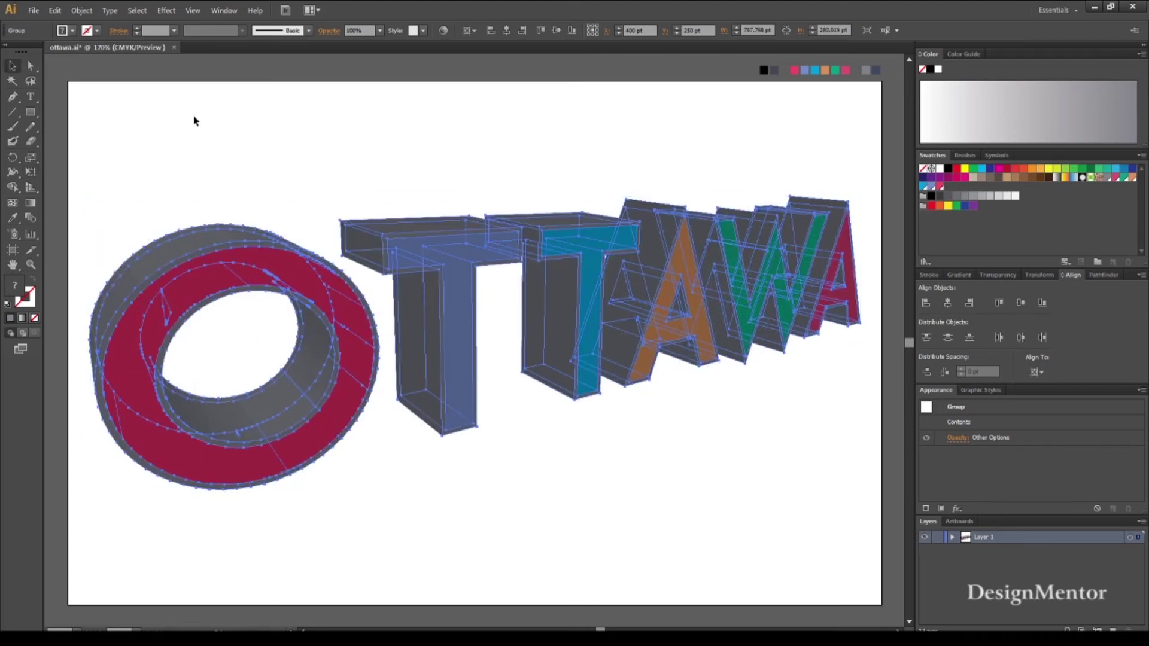
click(192, 116)
Ungroup the OTTAWA artwork and the O, then select the O's red front face
click(206, 269)
right_click(207, 274)
click(254, 347)
click(263, 259)
right_click(295, 271)
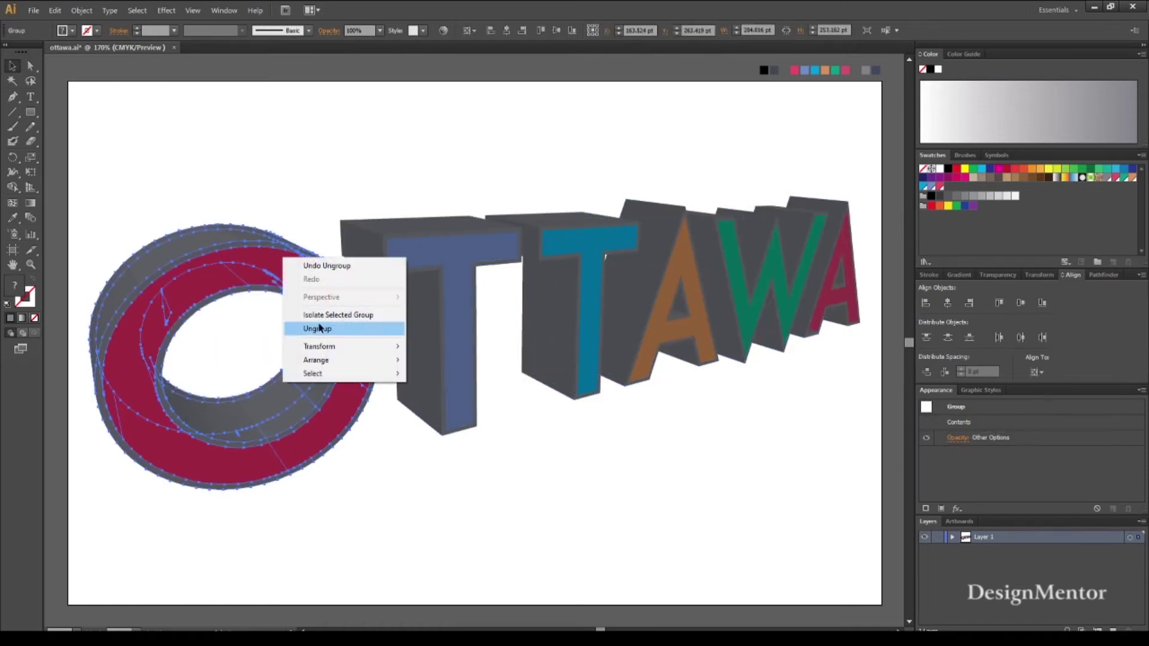
click(317, 329)
click(295, 277)
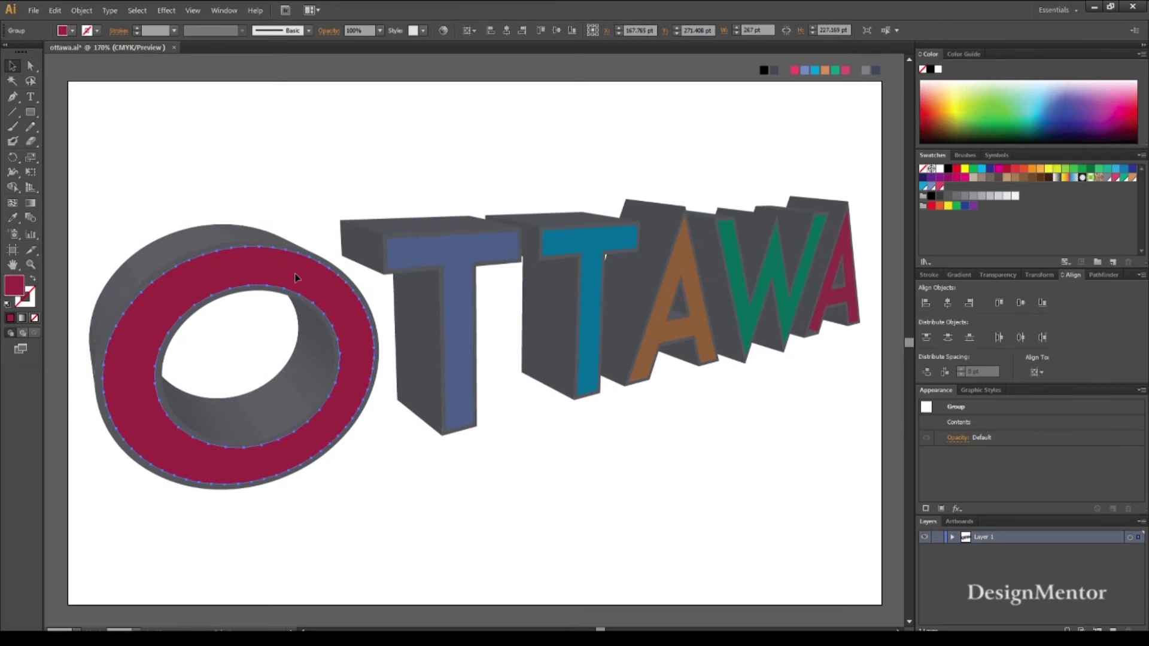
Ungroup the first T twice so its parts separate
click(420, 239)
right_click(420, 240)
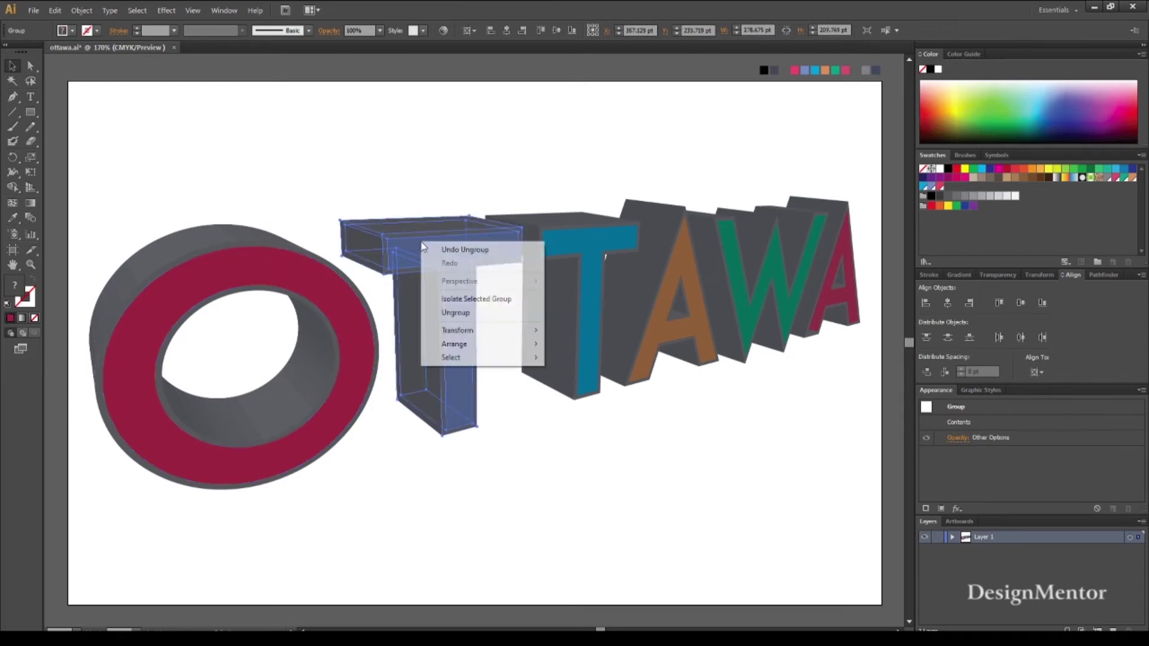
click(475, 311)
right_click(467, 258)
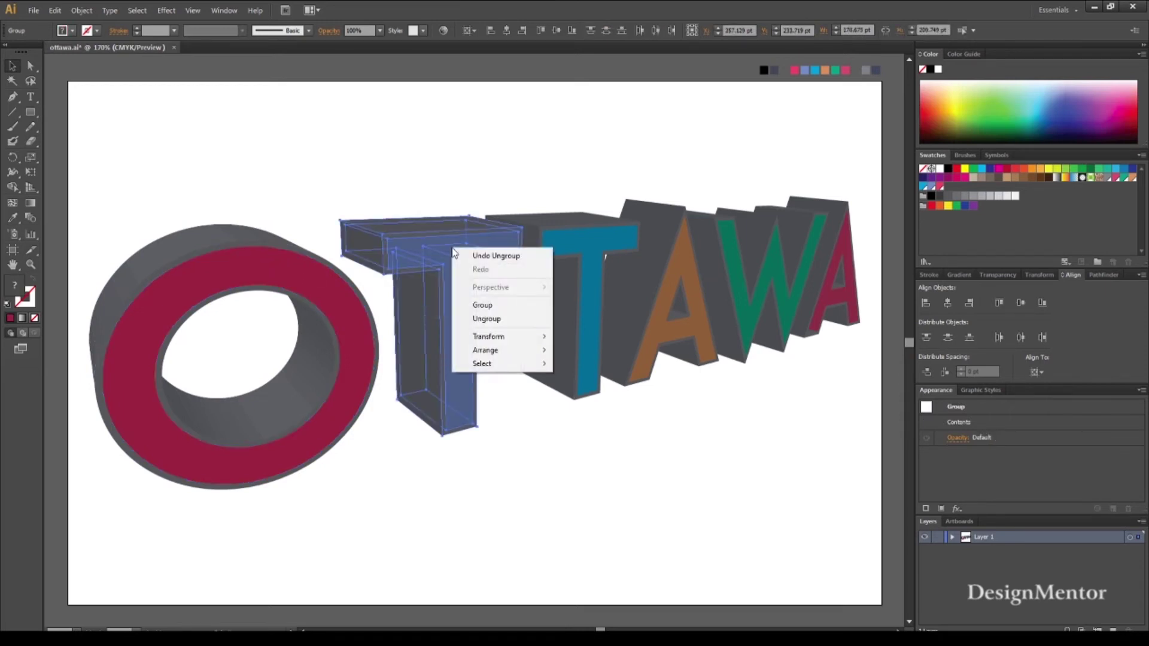
click(477, 317)
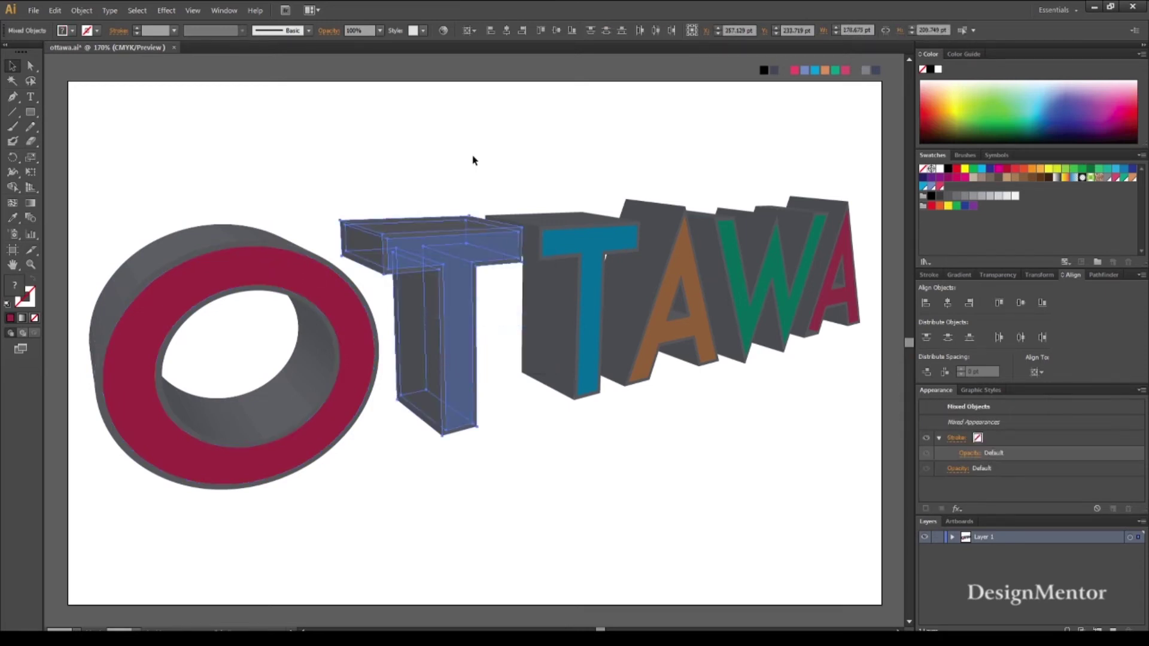
Ungroup TAWA twice, then select the teal T, brown A, green W and red A faces individually
click(588, 249)
right_click(587, 240)
click(619, 307)
right_click(586, 240)
click(623, 309)
click(598, 242)
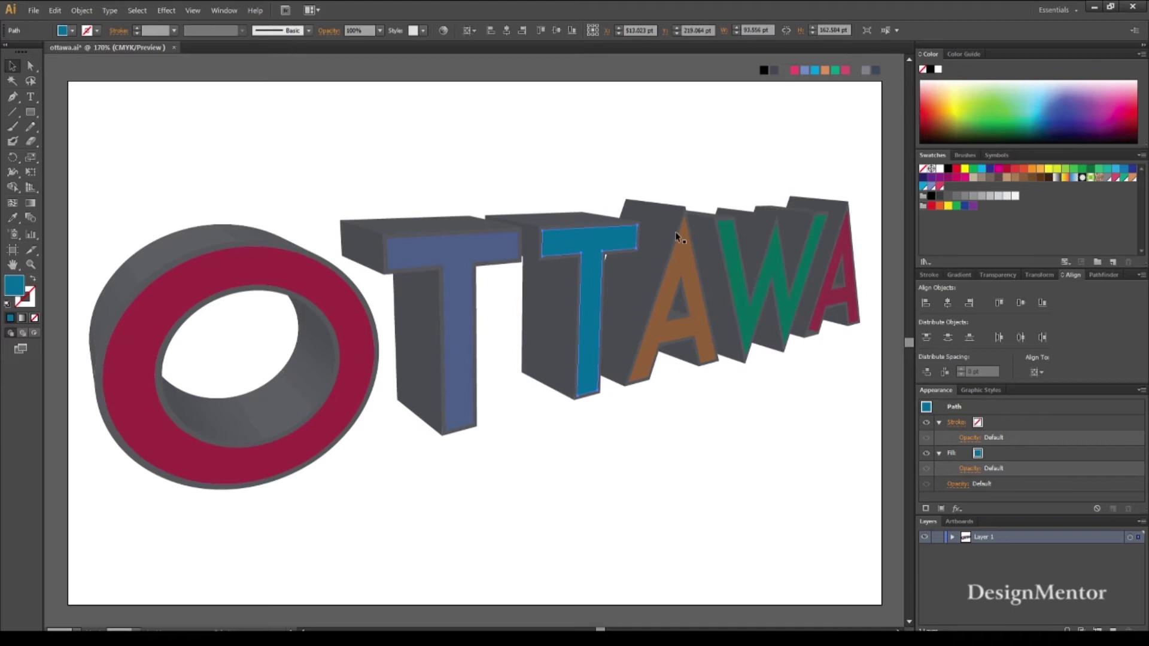
click(679, 268)
click(730, 253)
click(837, 267)
Recolour the front faces: O pink, first T light blue, second T light cyan
click(327, 281)
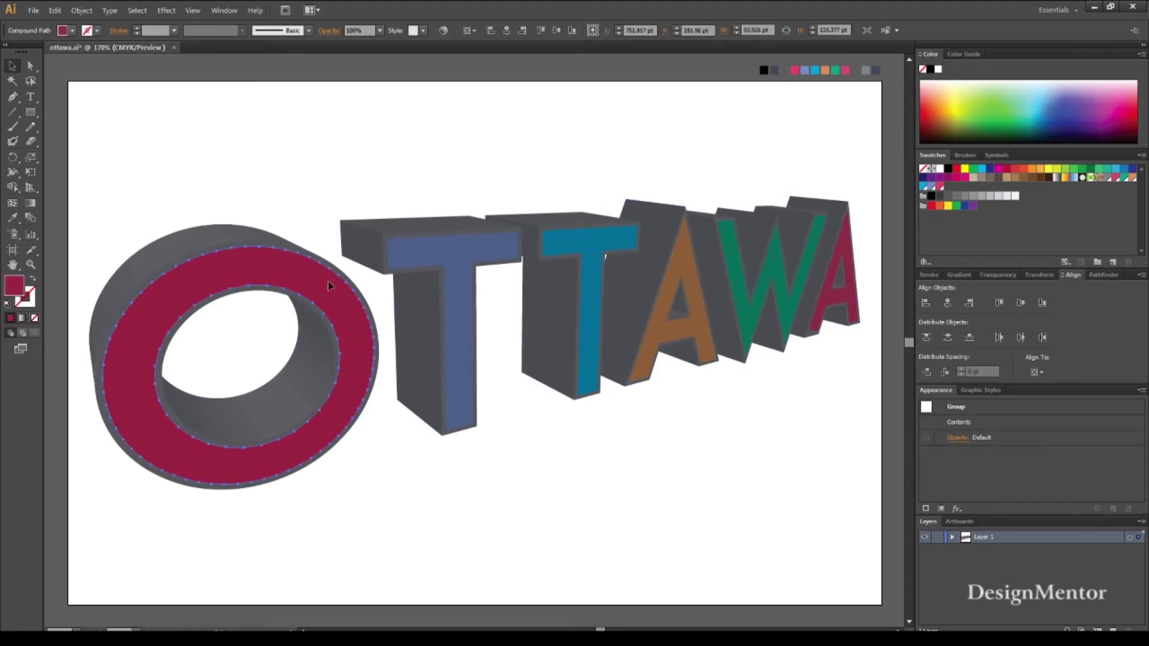
key(i)
click(795, 70)
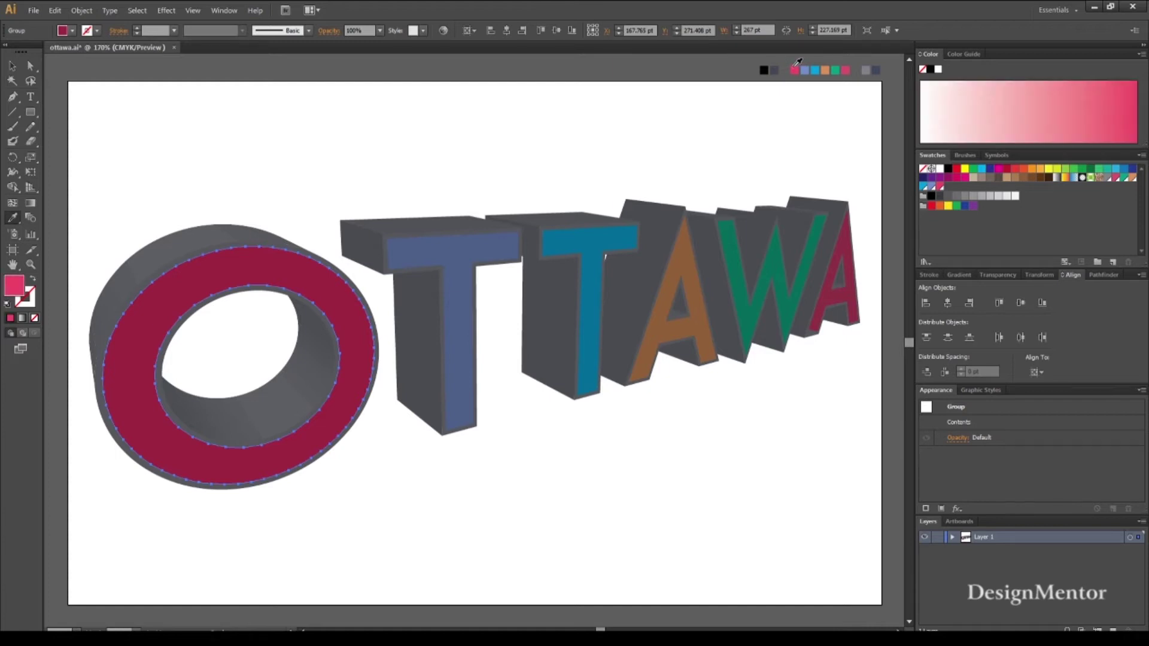
key(v)
click(455, 250)
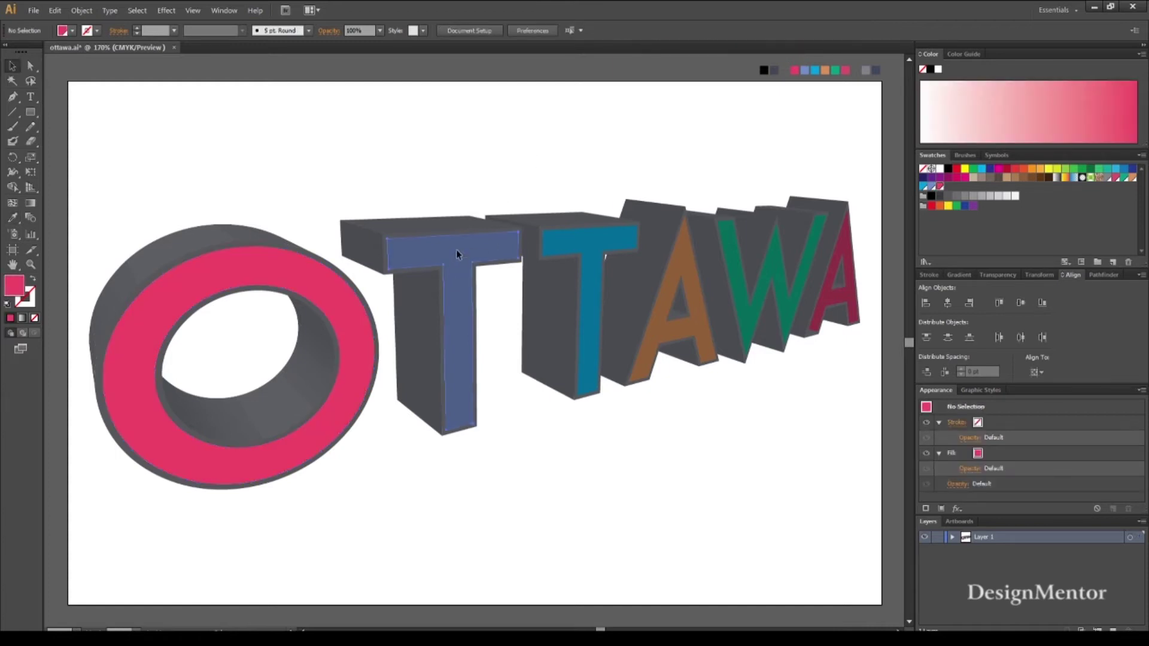
key(i)
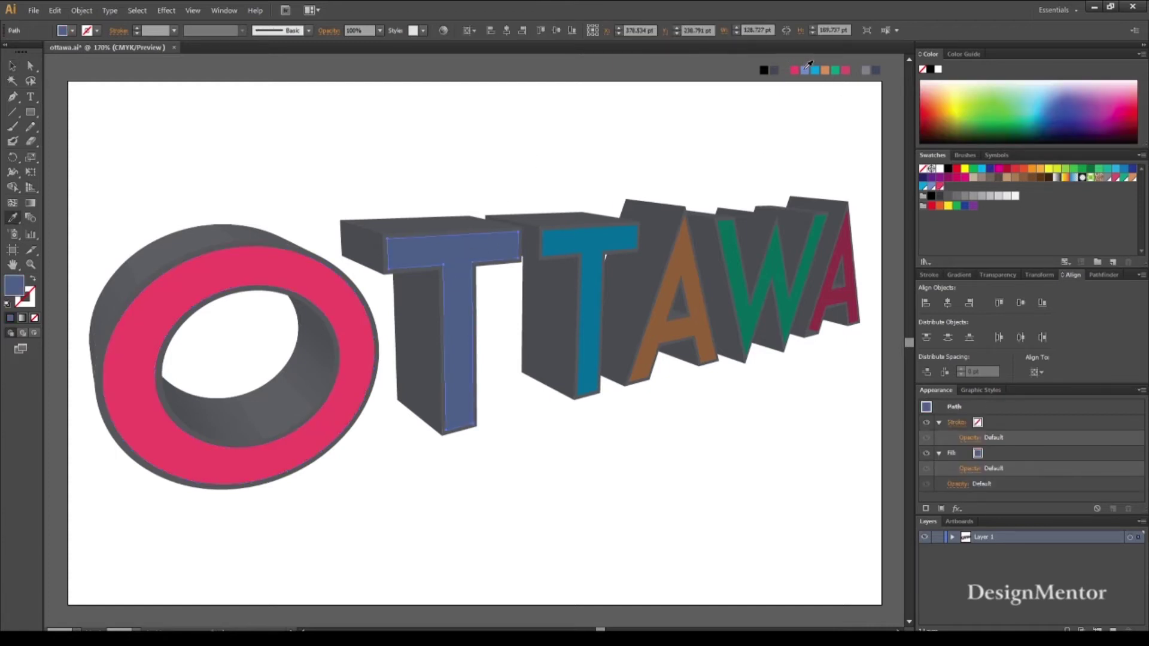
click(805, 70)
key(v)
click(586, 240)
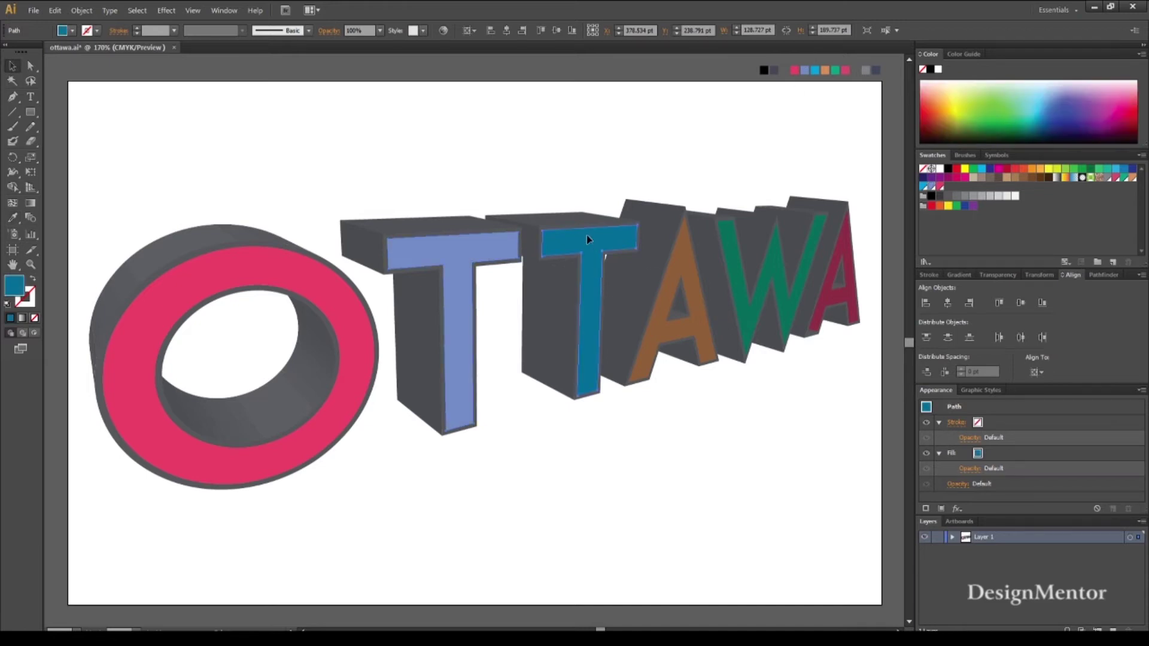
key(i)
click(814, 70)
key(v)
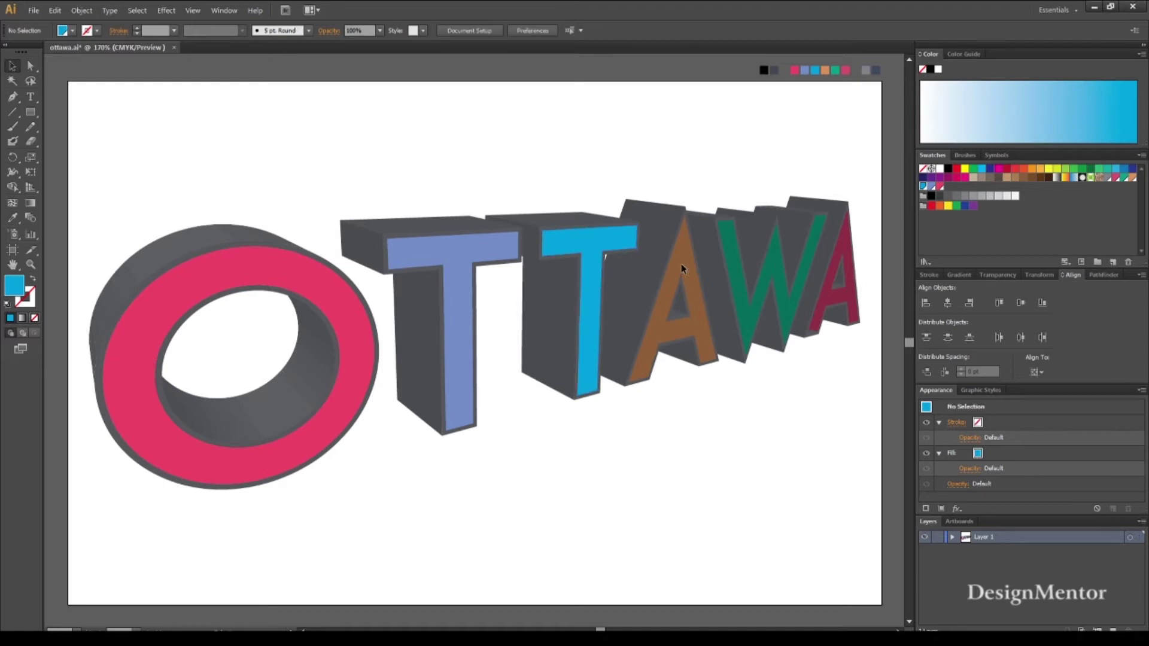
Recolour the first A face light orange, the W brighter green and the last A pink
click(686, 272)
key(i)
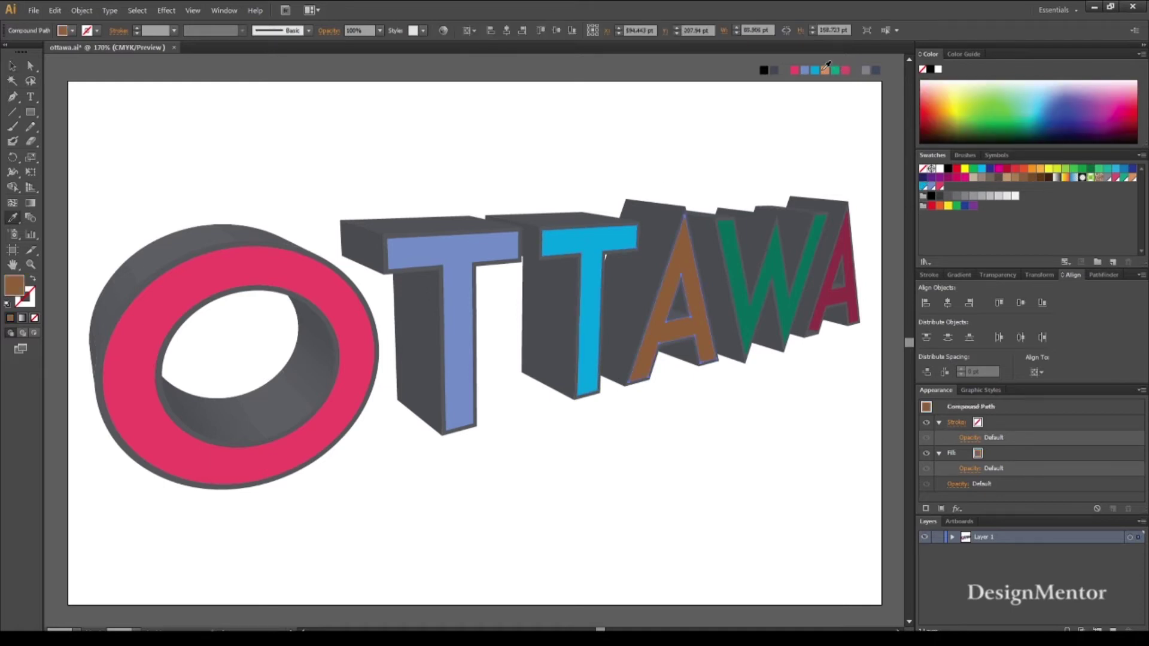
click(825, 69)
key(v)
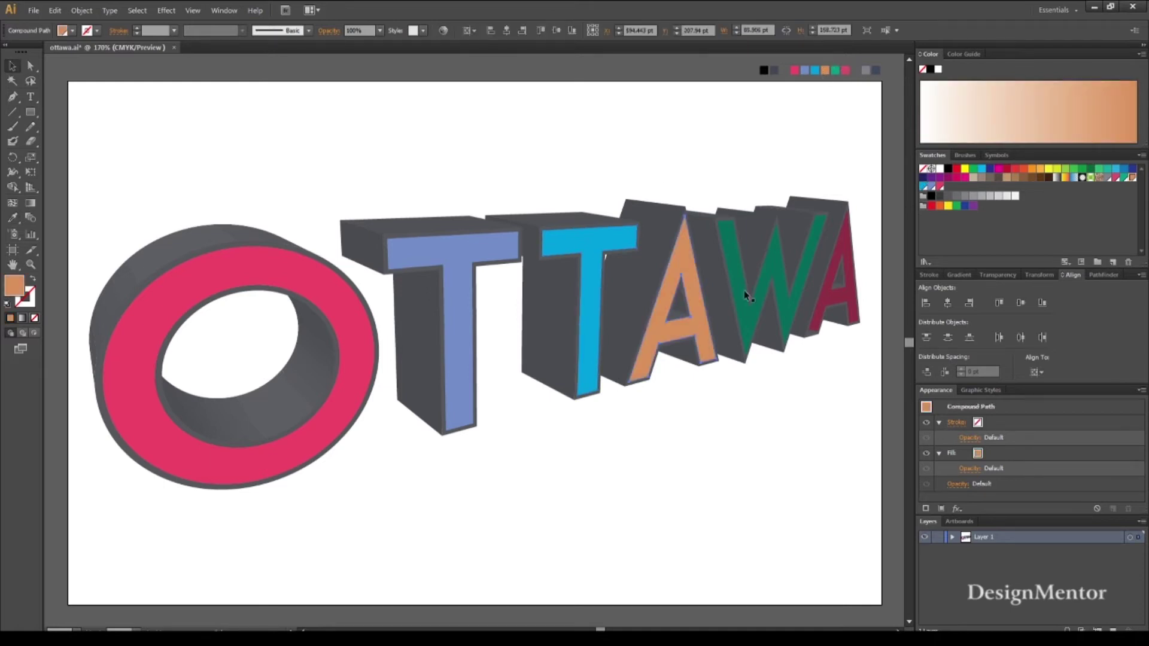
click(741, 293)
key(i)
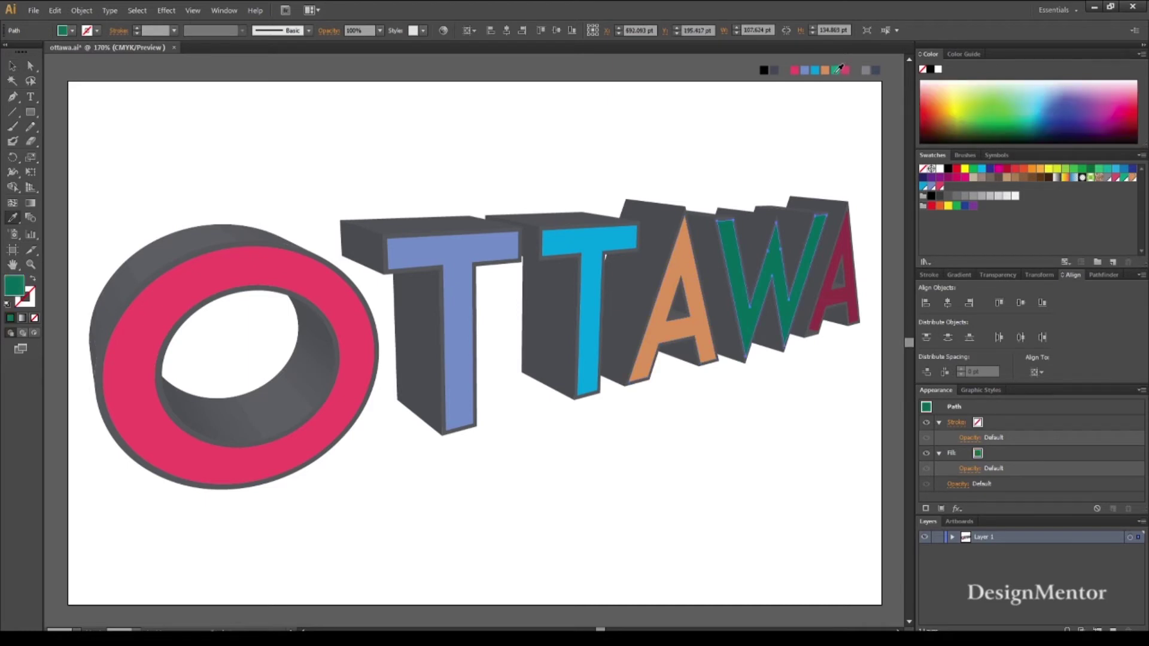
click(836, 69)
key(v)
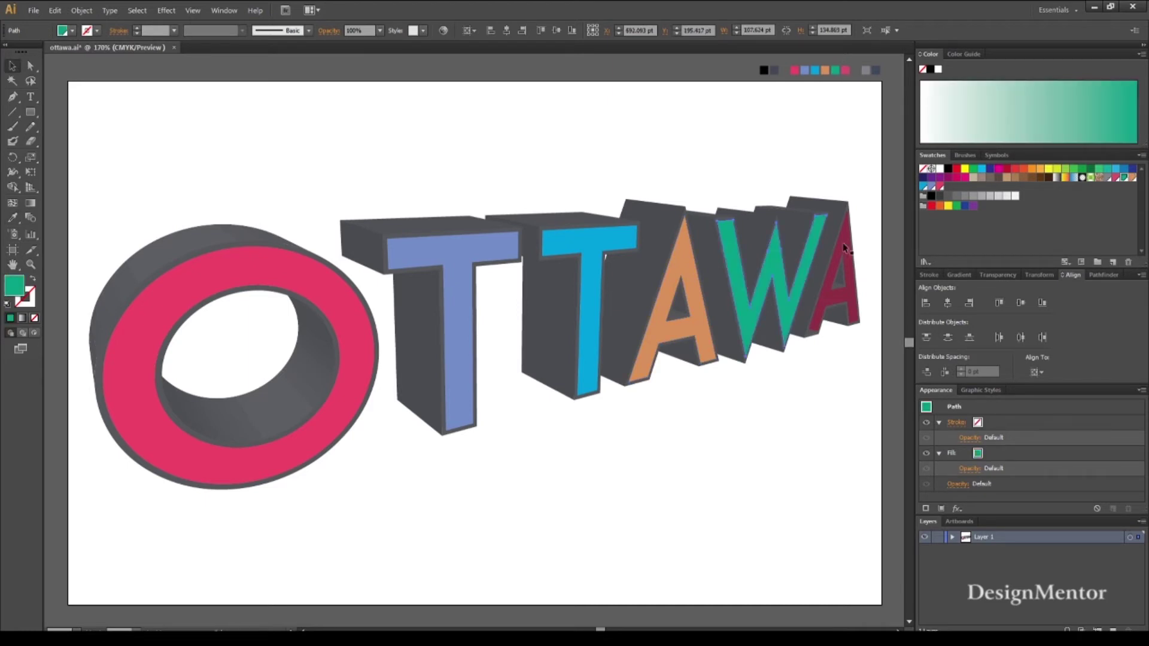
click(843, 247)
key(i)
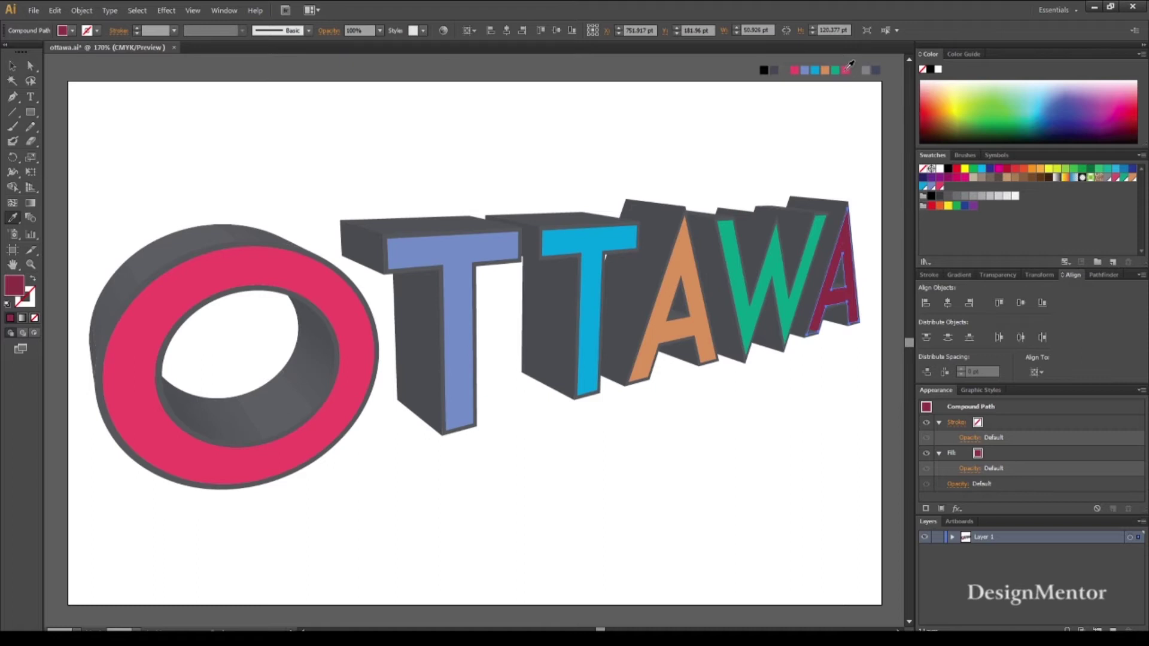
click(846, 69)
key(v)
click(412, 437)
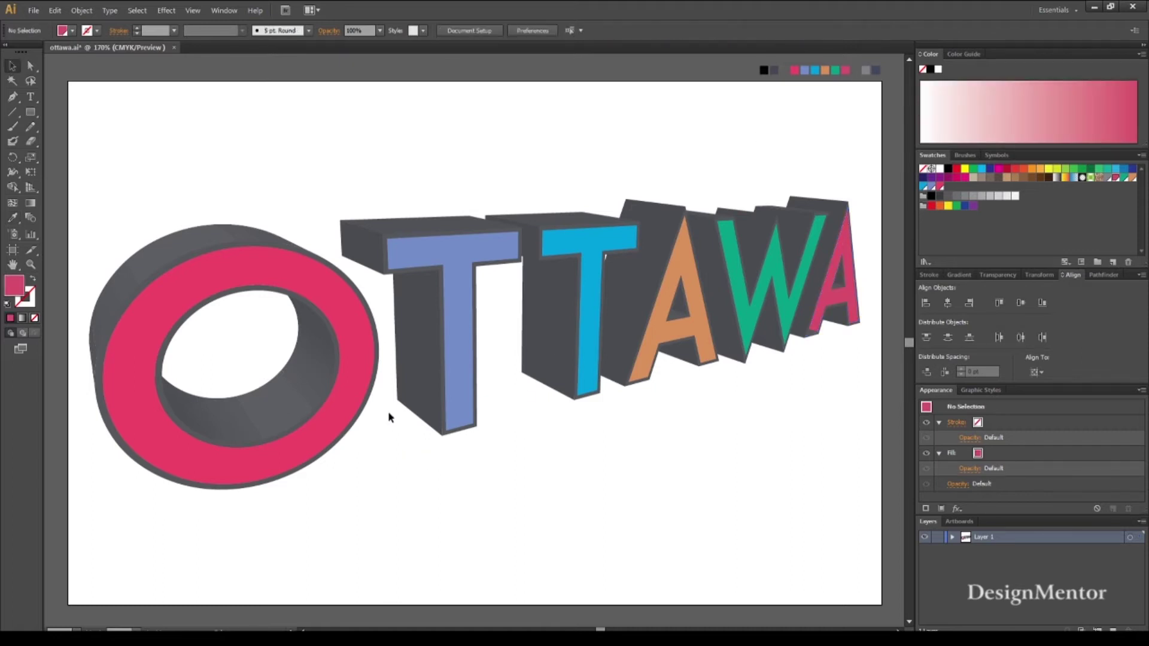
click(367, 403)
Give the O's compound-path rim a light grey from the swatches
key(i)
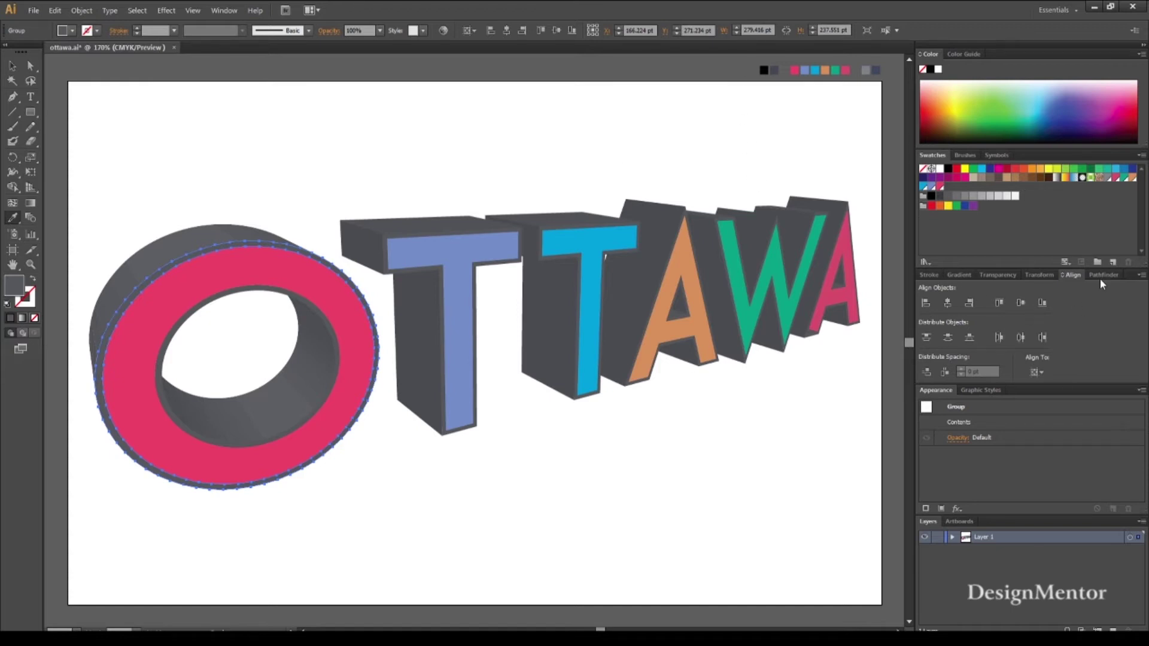
click(1102, 276)
click(927, 303)
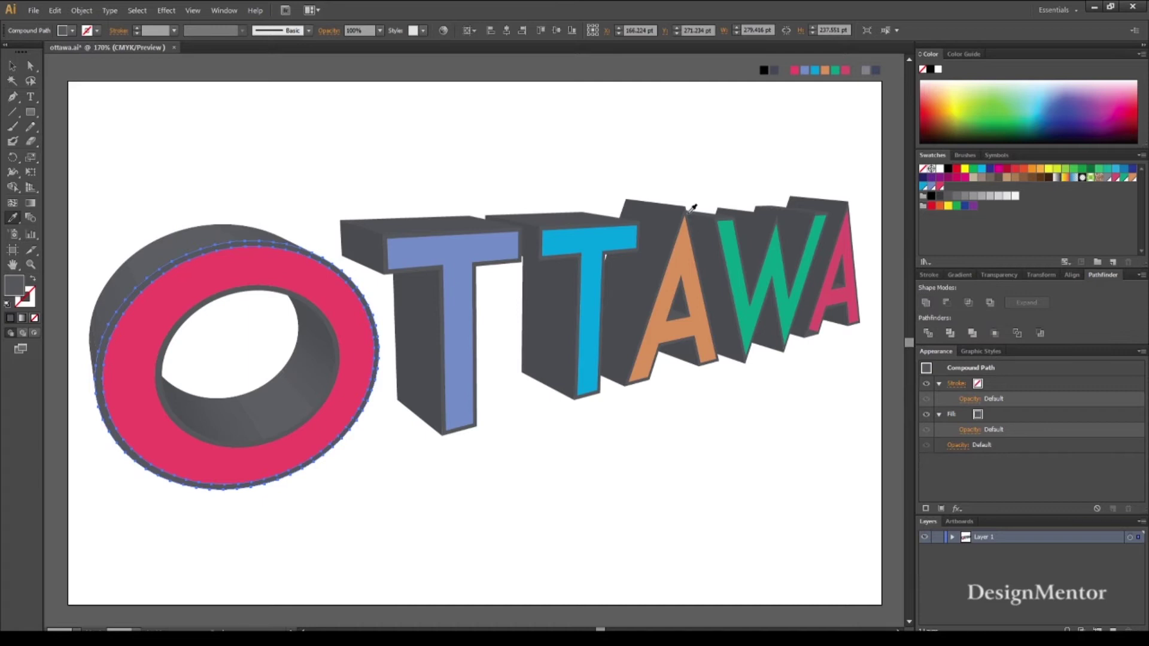
click(865, 70)
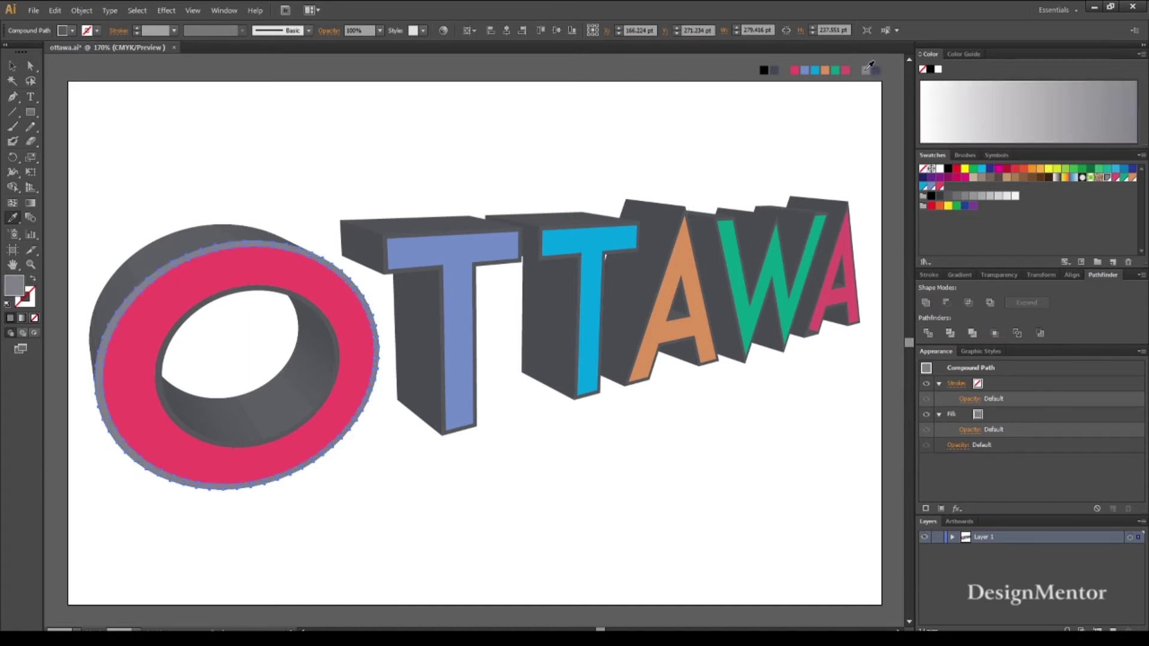
key(v)
click(366, 530)
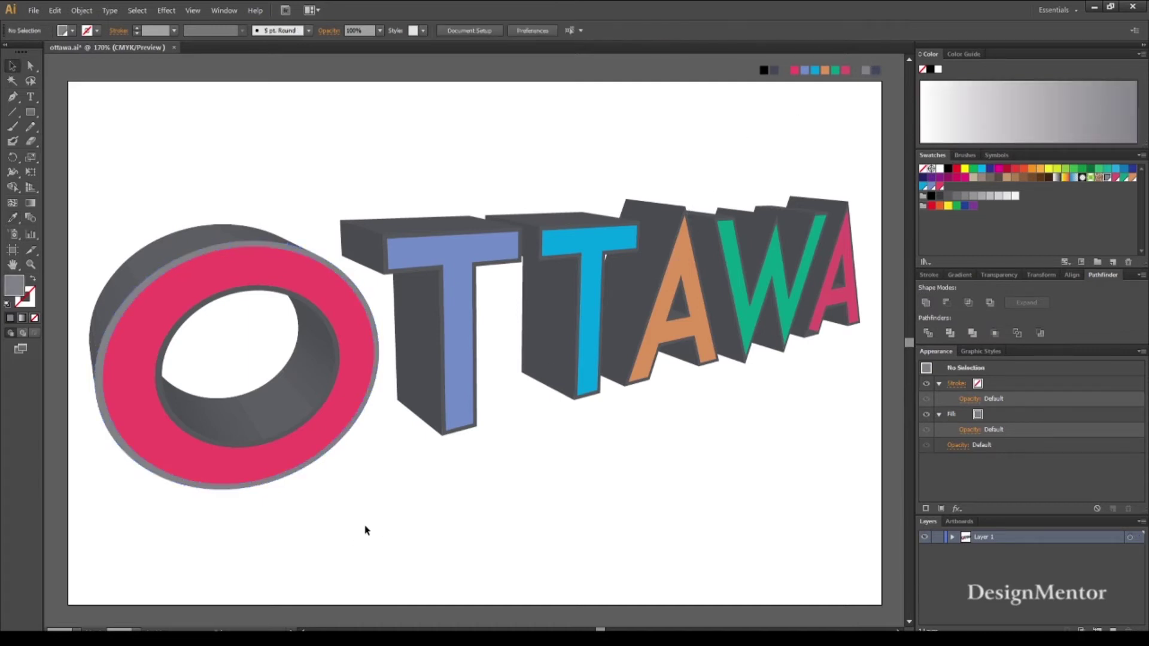
click(339, 375)
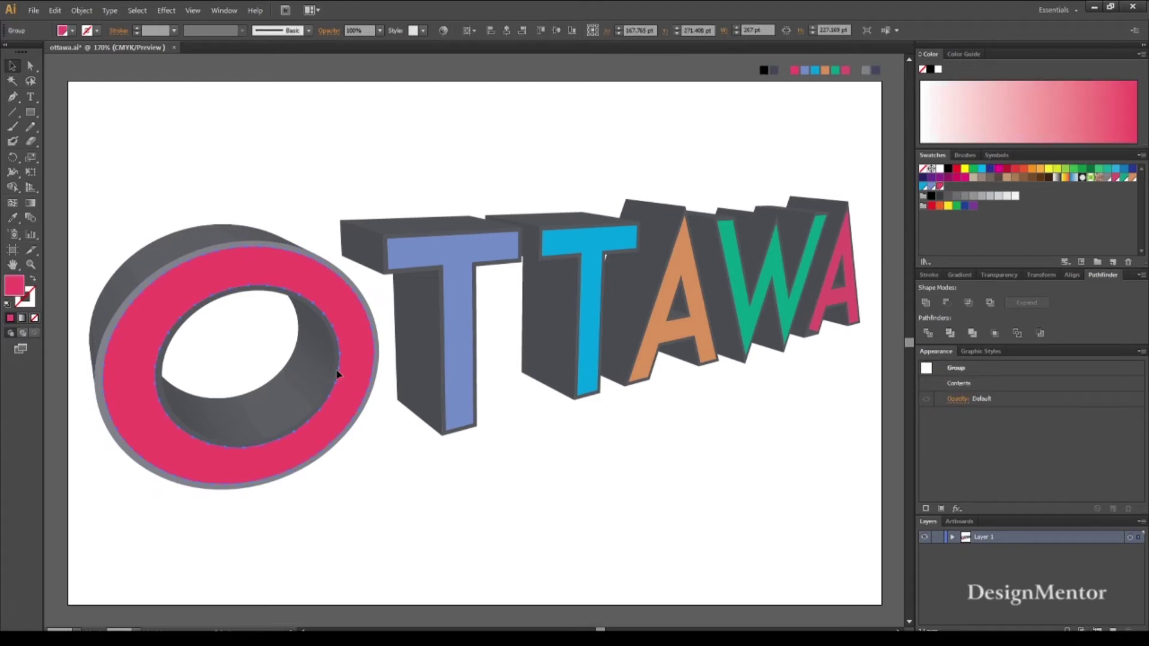
Colour the O's outer curved side path dark navy
click(206, 306)
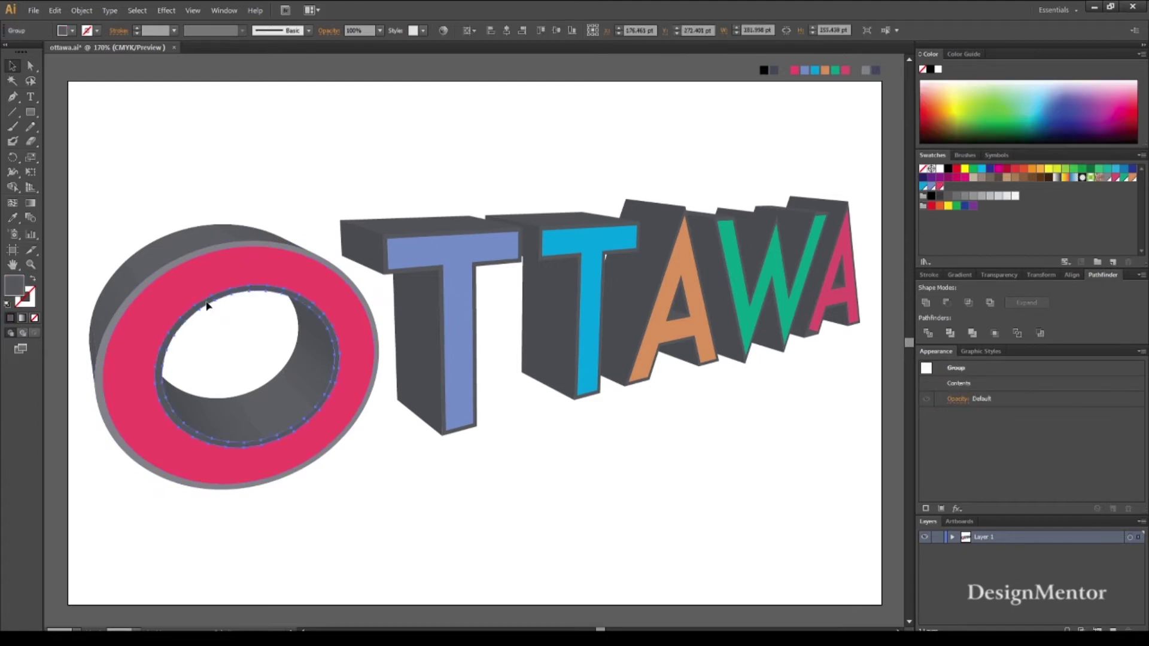
click(925, 302)
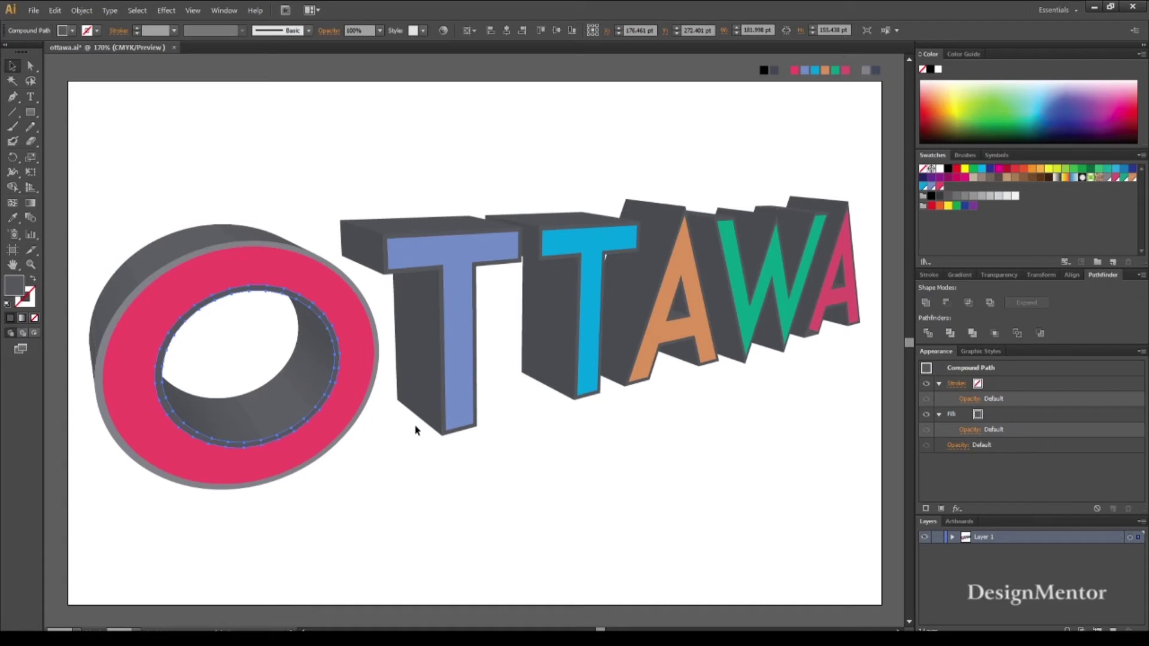
key(i)
key(v)
click(150, 257)
click(925, 303)
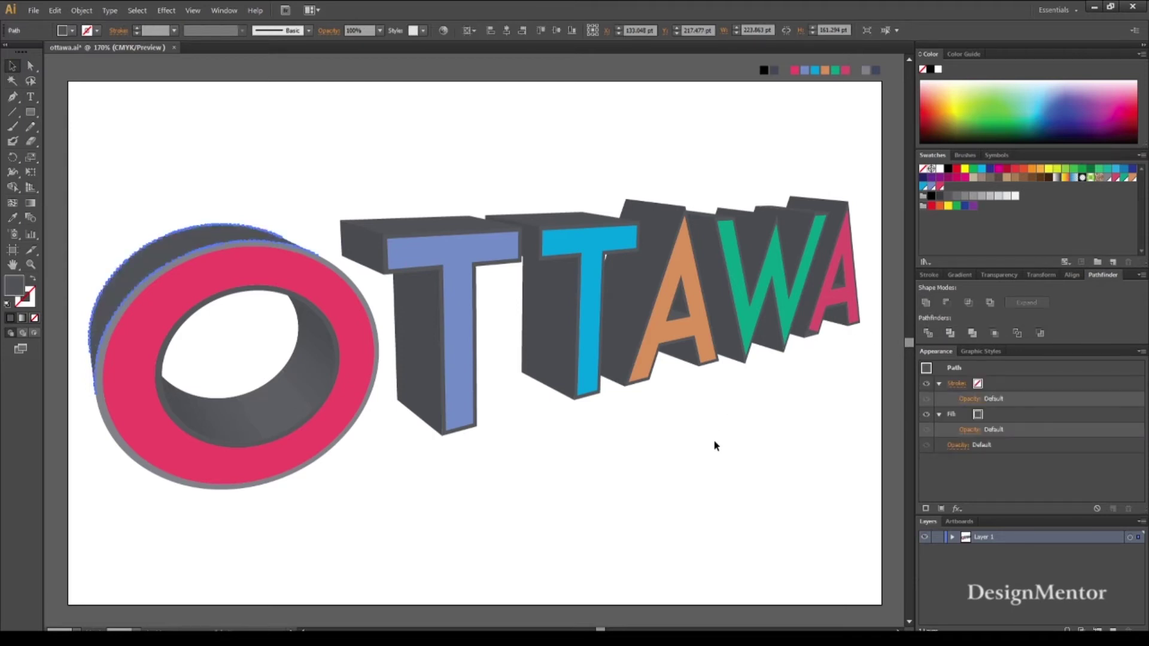
key(i)
click(876, 70)
Give the light blue T face a light grey edge, then select the cyan T face
key(v)
click(524, 515)
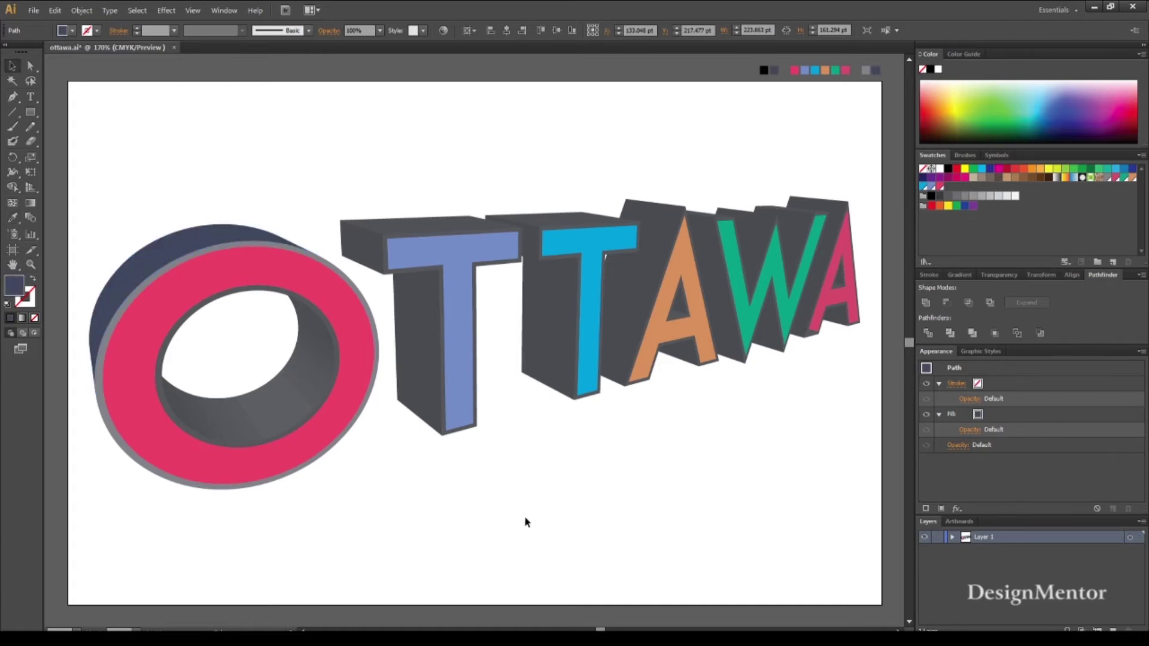
click(441, 280)
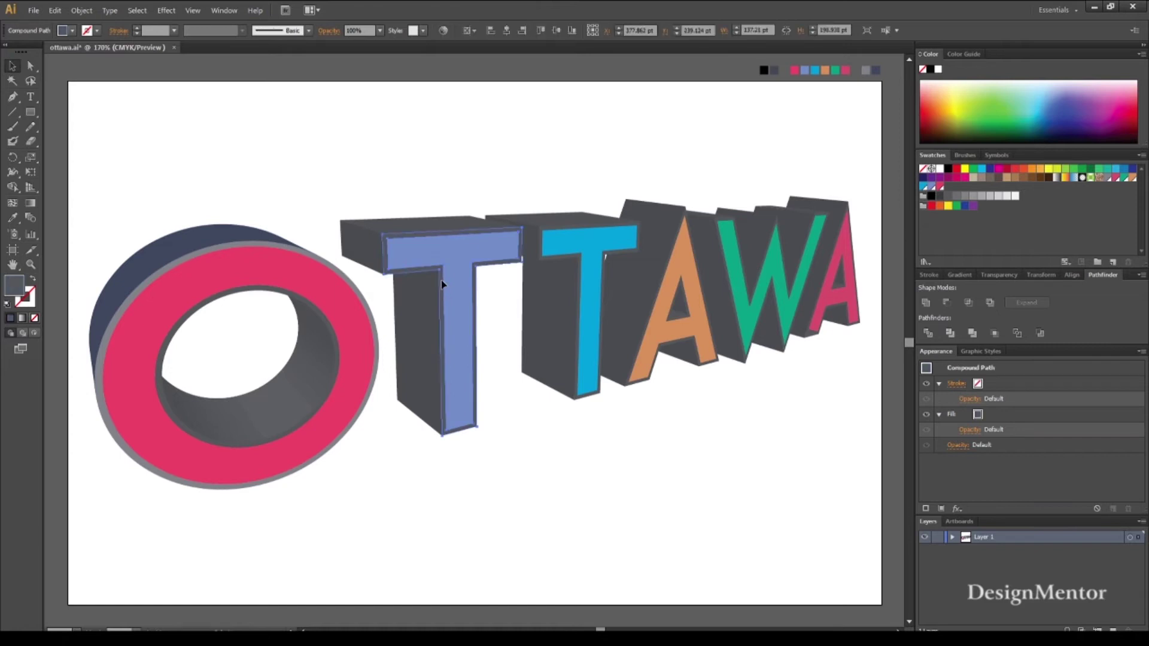
key(i)
click(196, 250)
key(v)
click(533, 497)
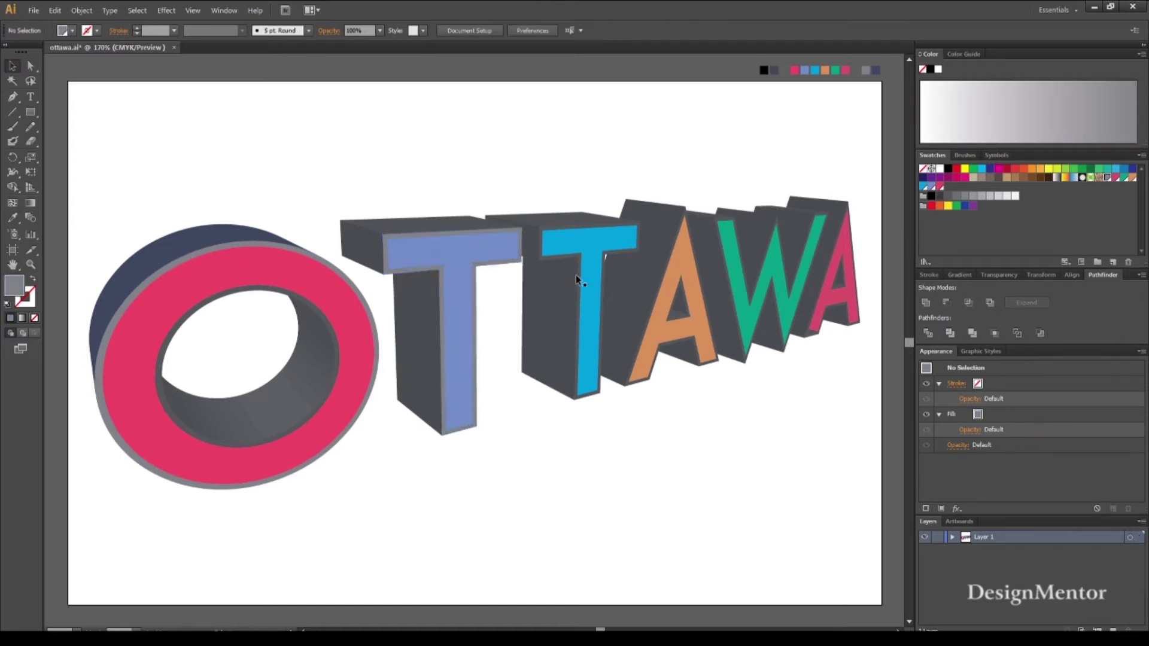
click(544, 257)
key(i)
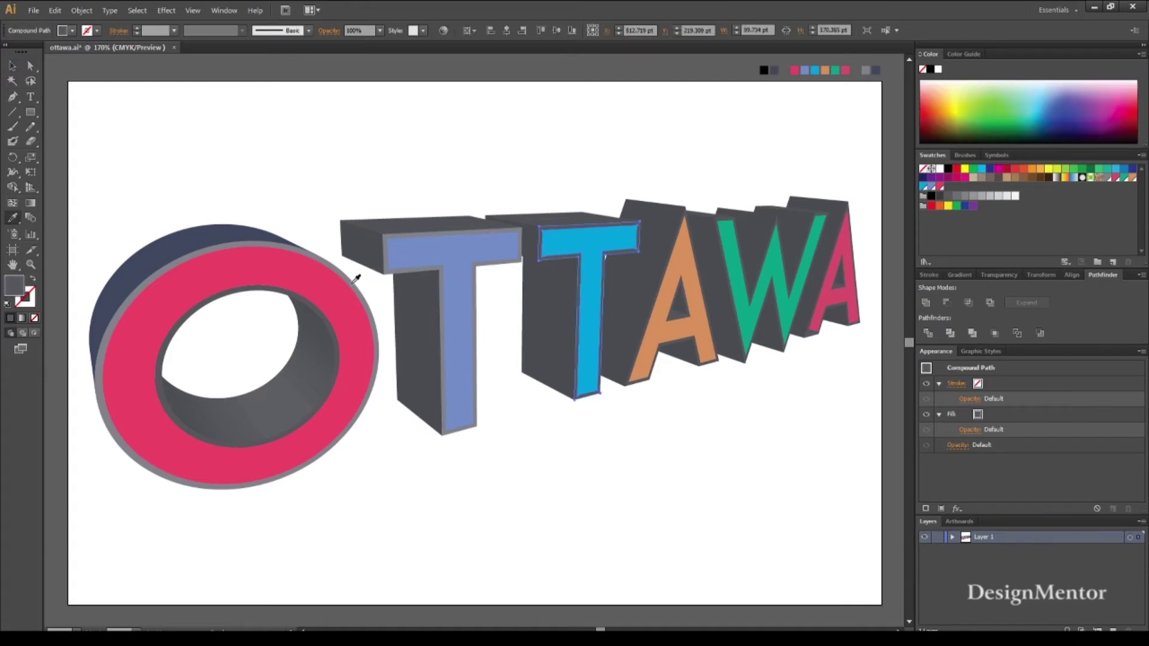
key(v)
click(651, 149)
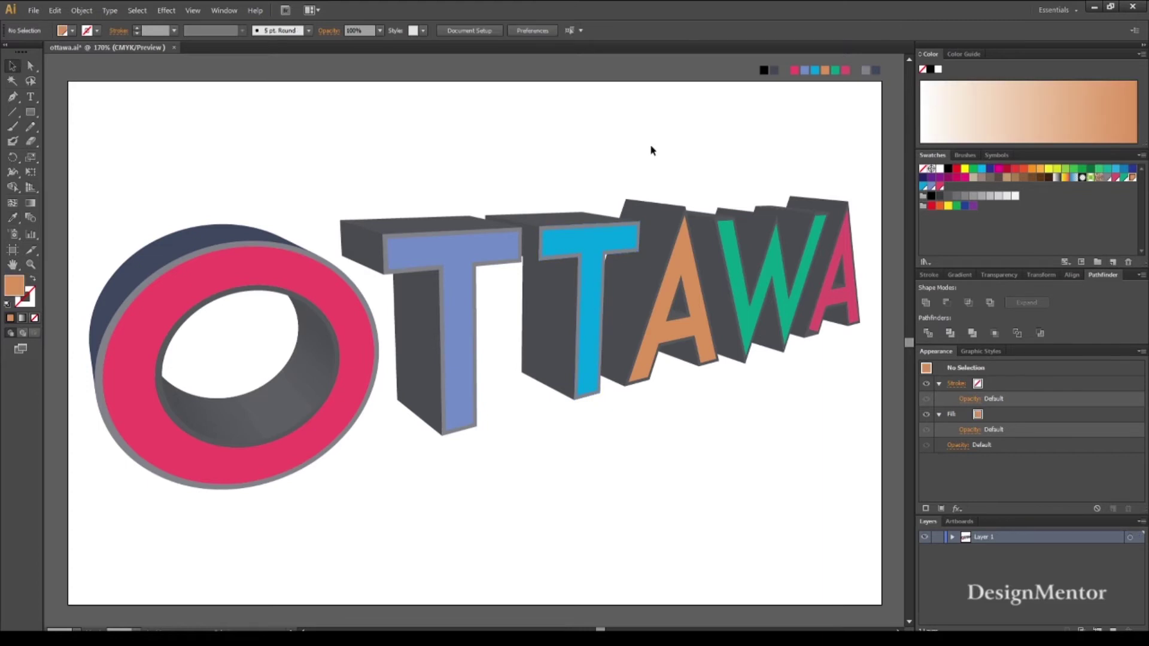
Fill the A's inner triangle with grey
click(673, 311)
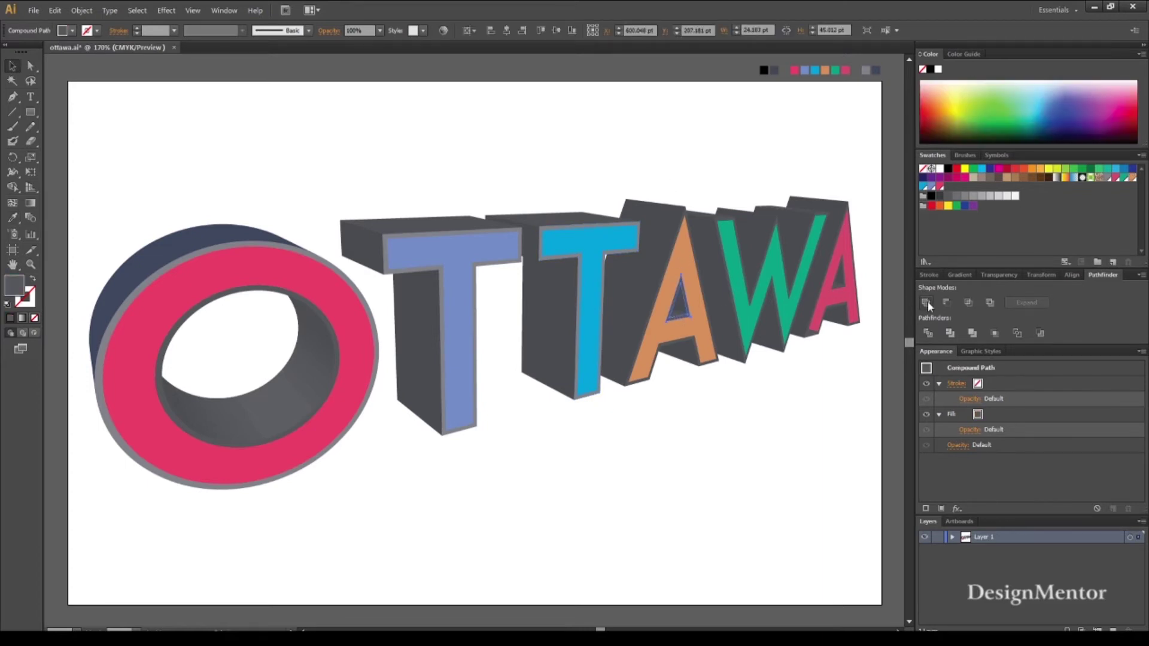
key(i)
click(387, 235)
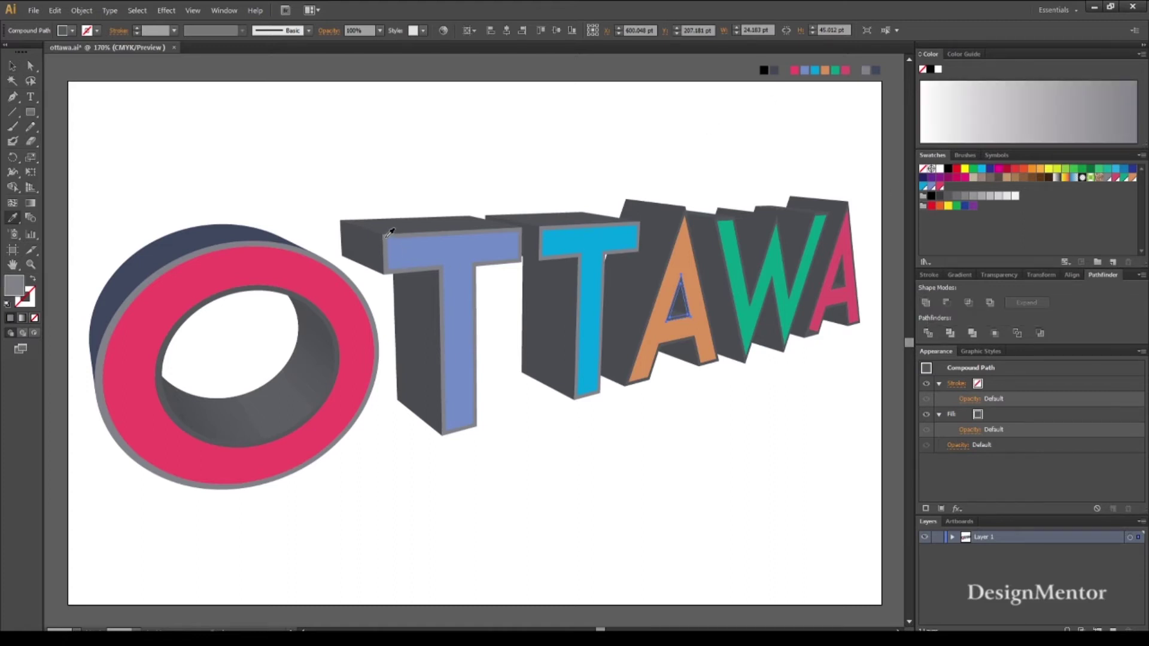
key(v)
click(675, 402)
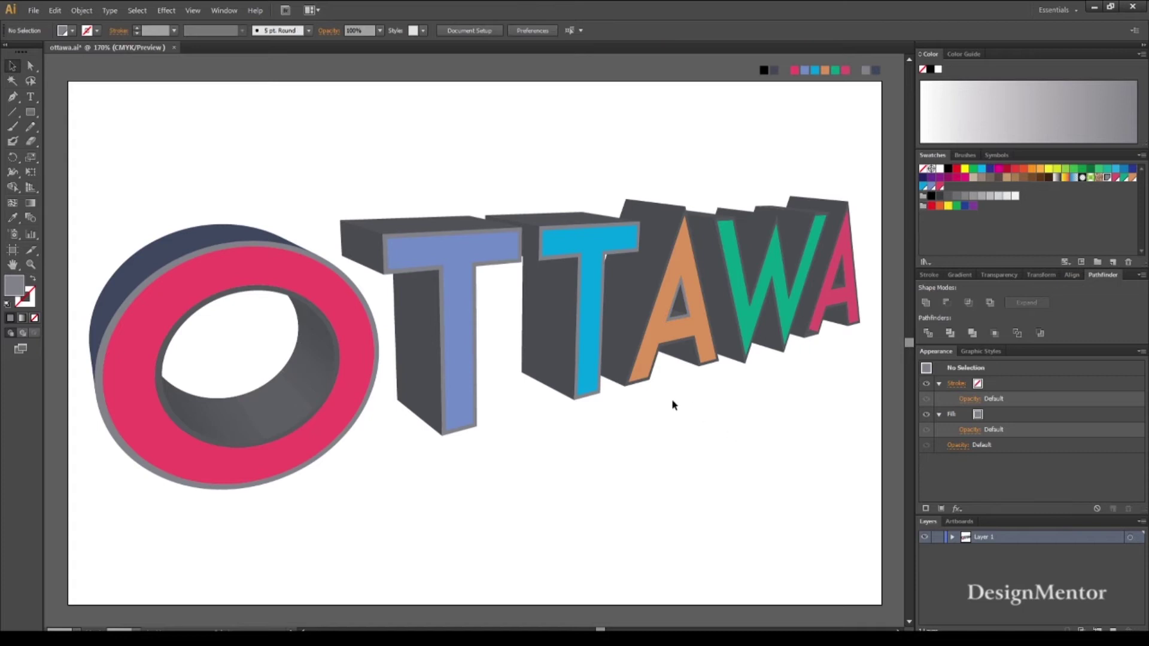
Fill a piece of the green W with the grey of the T's top edge
click(628, 387)
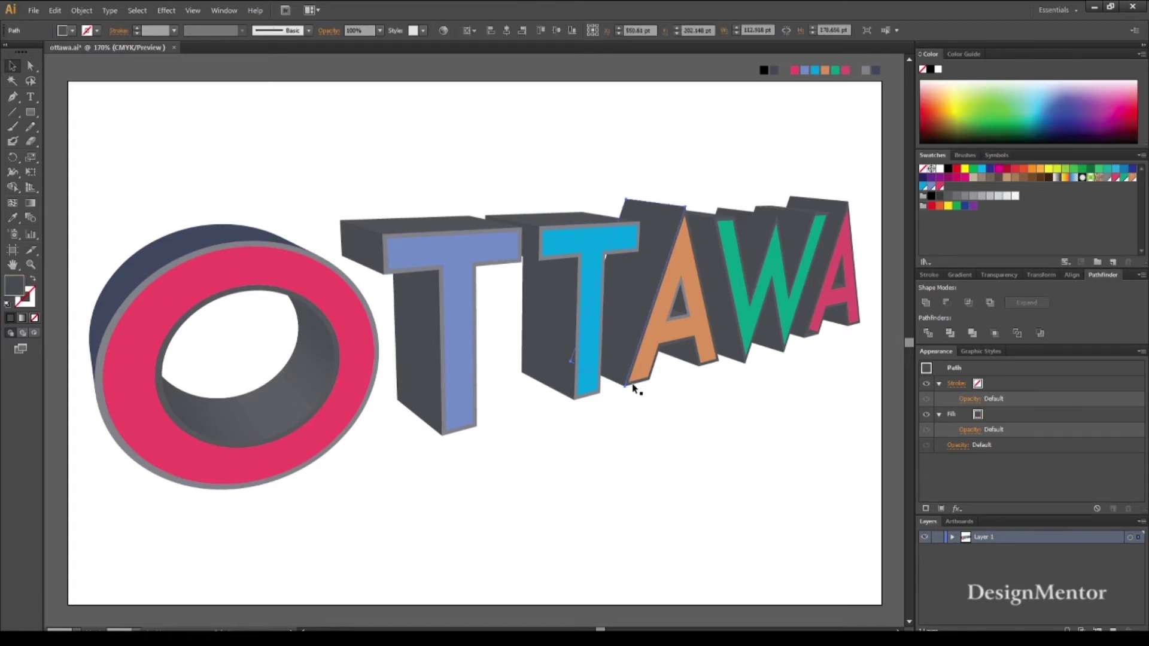
key(i)
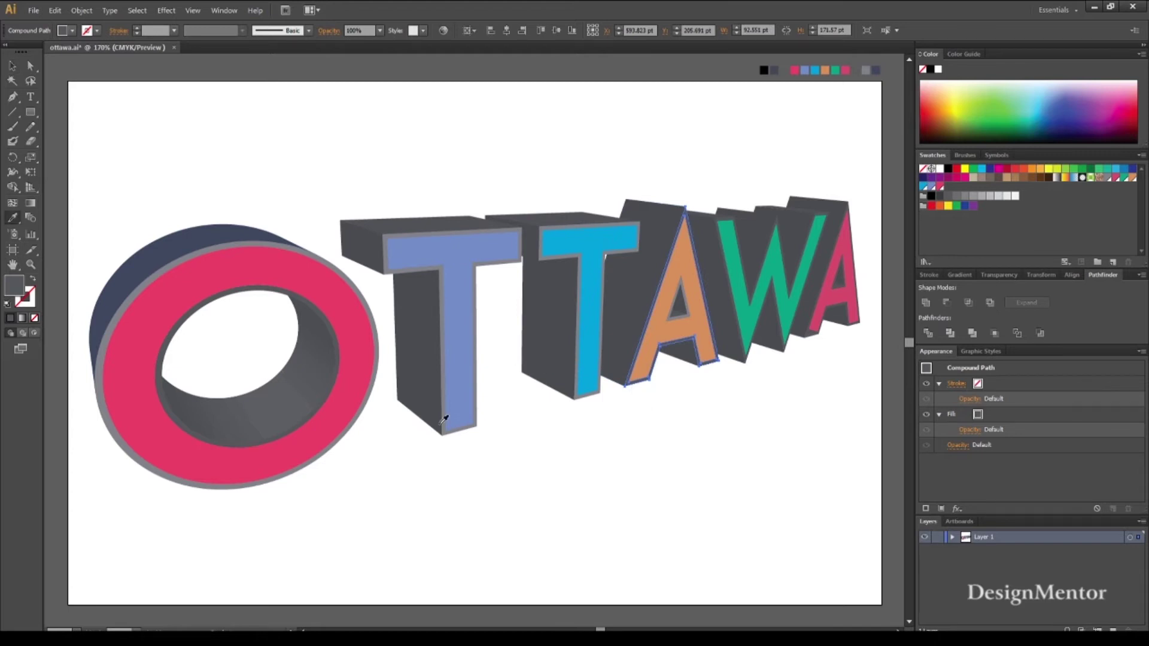
key(ctrl+shift+a)
key(v)
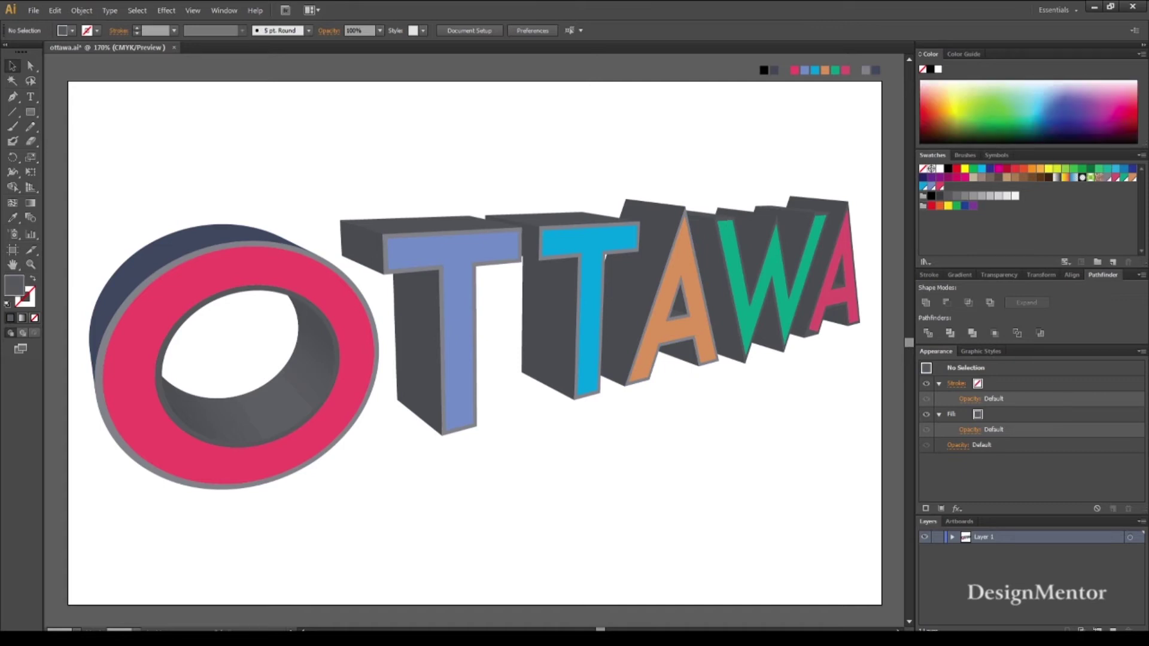
click(746, 361)
key(i)
click(385, 237)
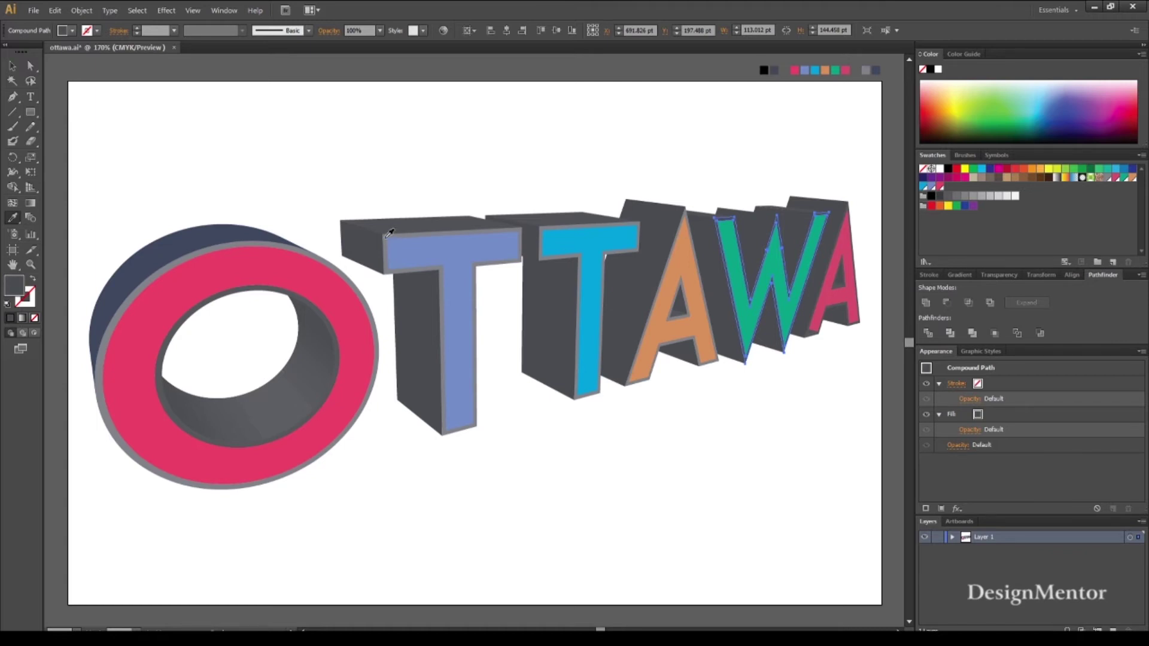
key(v)
click(293, 137)
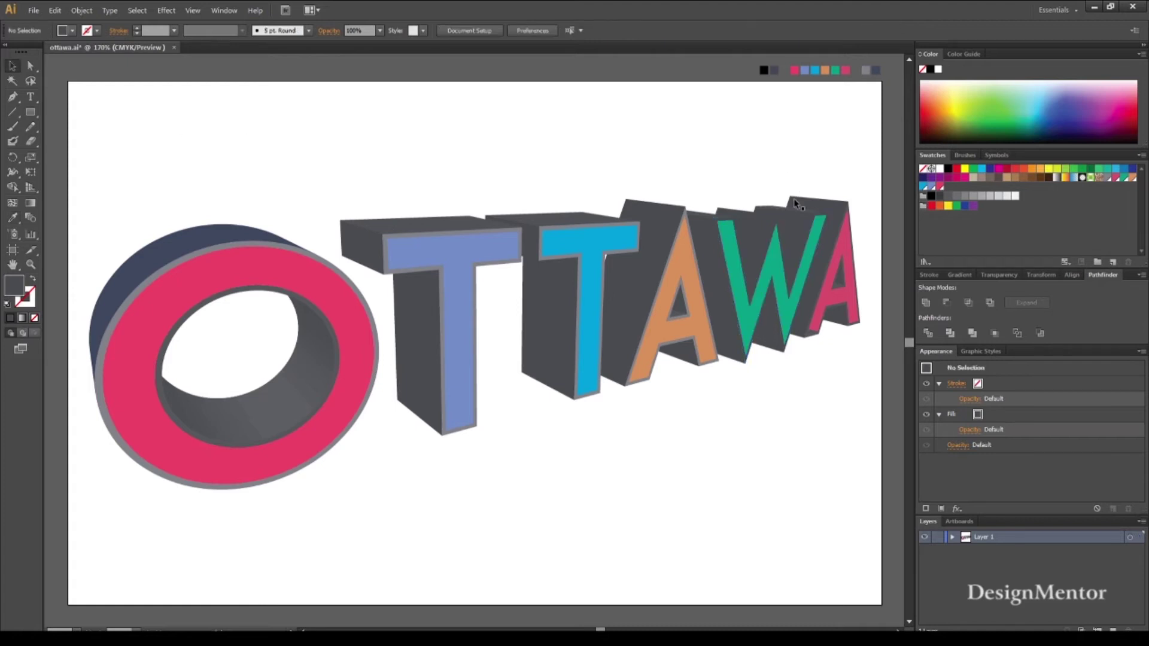
Fill the green W's compound path and the piece inside the A with grey extrusion colour
click(725, 220)
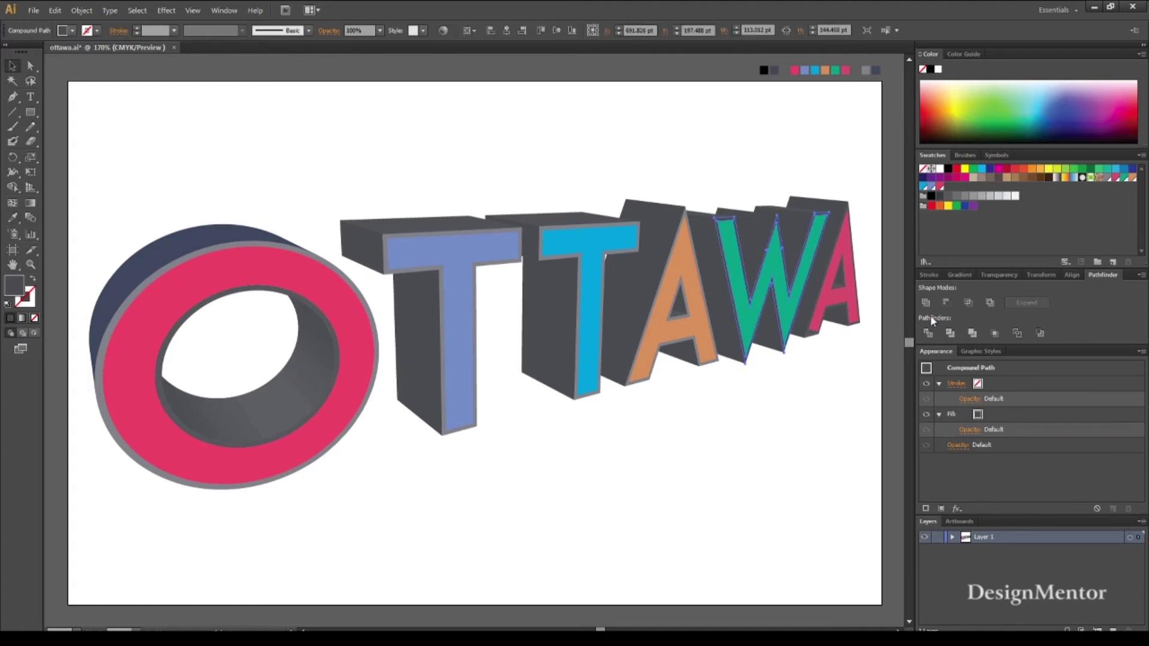
key(i)
click(450, 229)
click(12, 66)
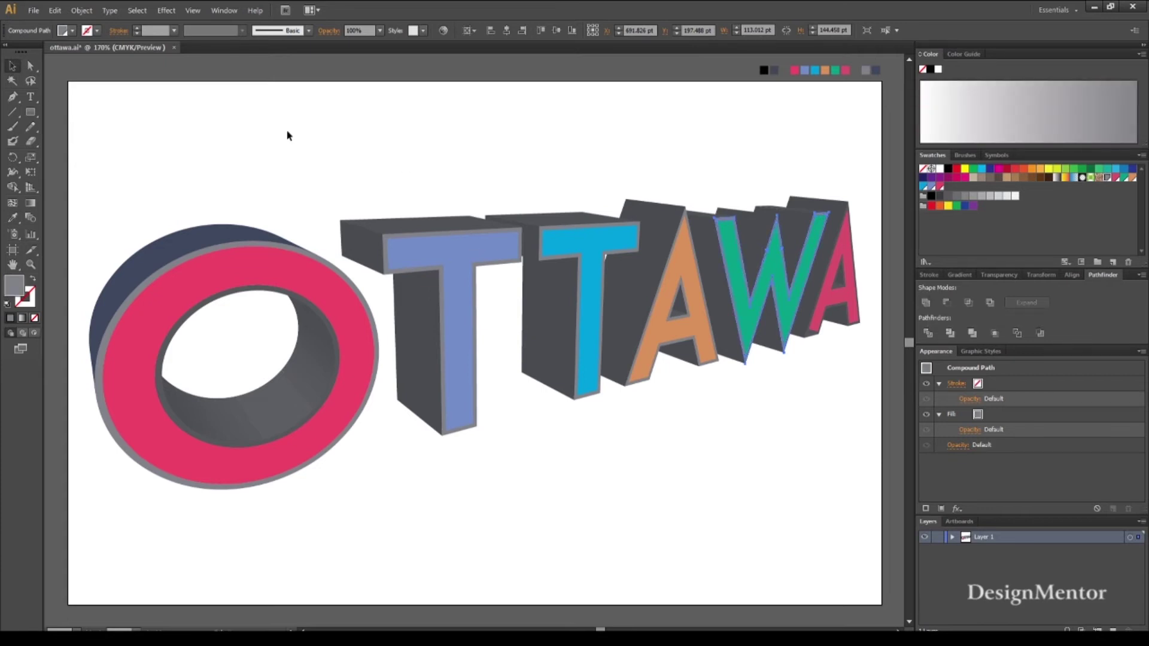
click(287, 135)
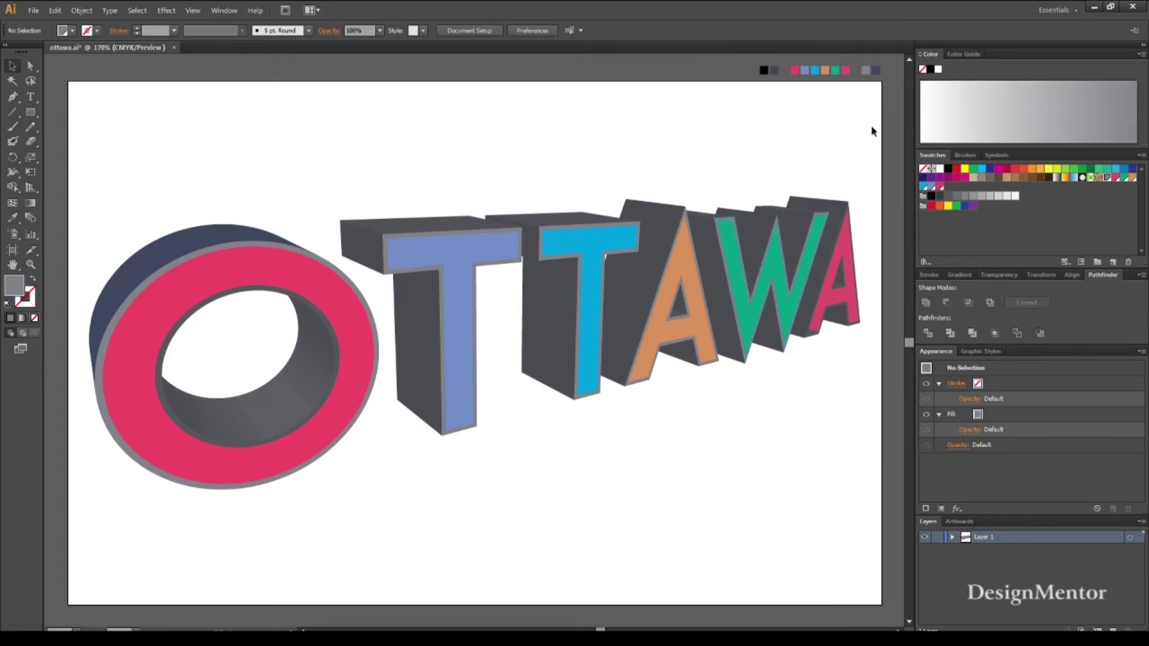
click(839, 286)
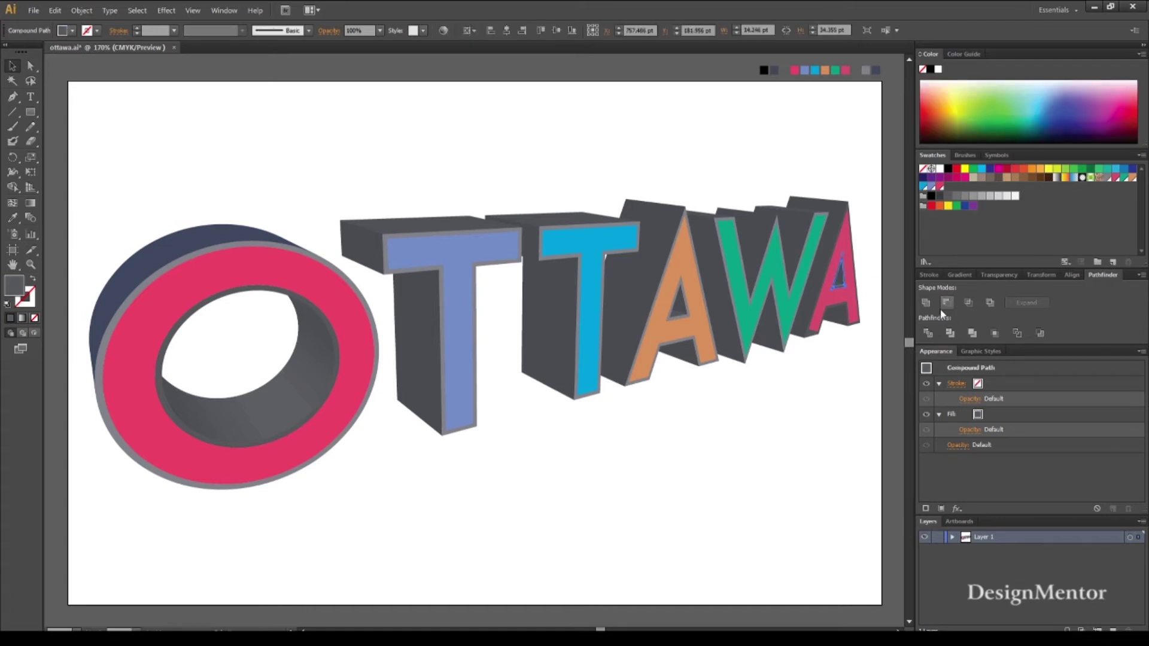
key(i)
click(636, 250)
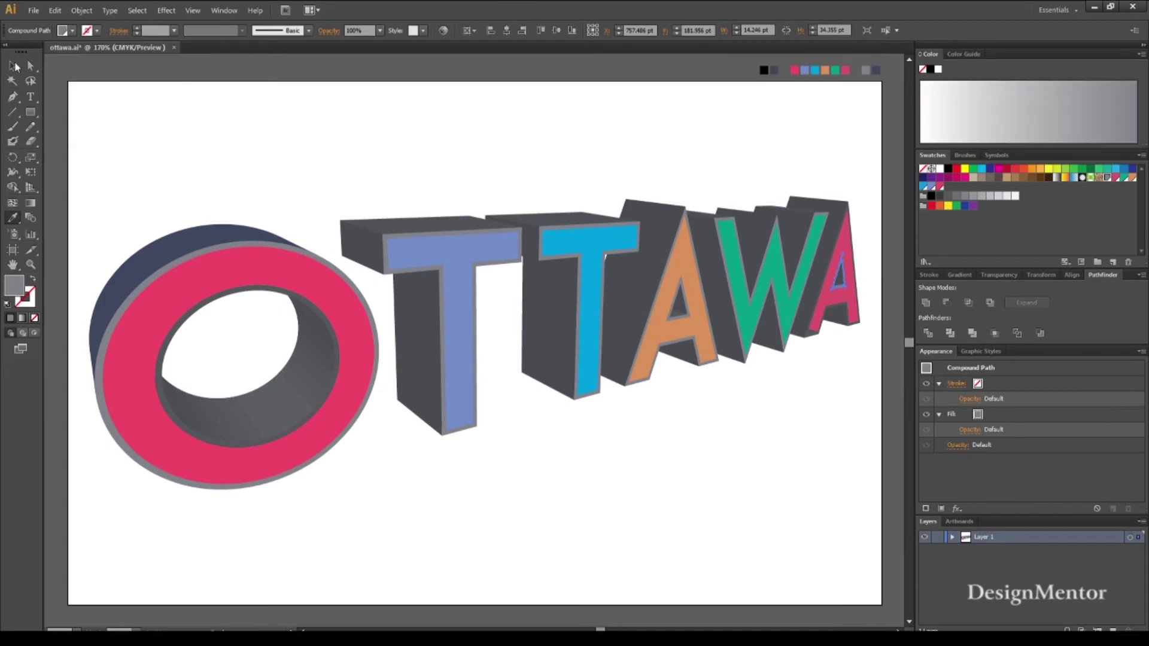
click(15, 66)
click(560, 148)
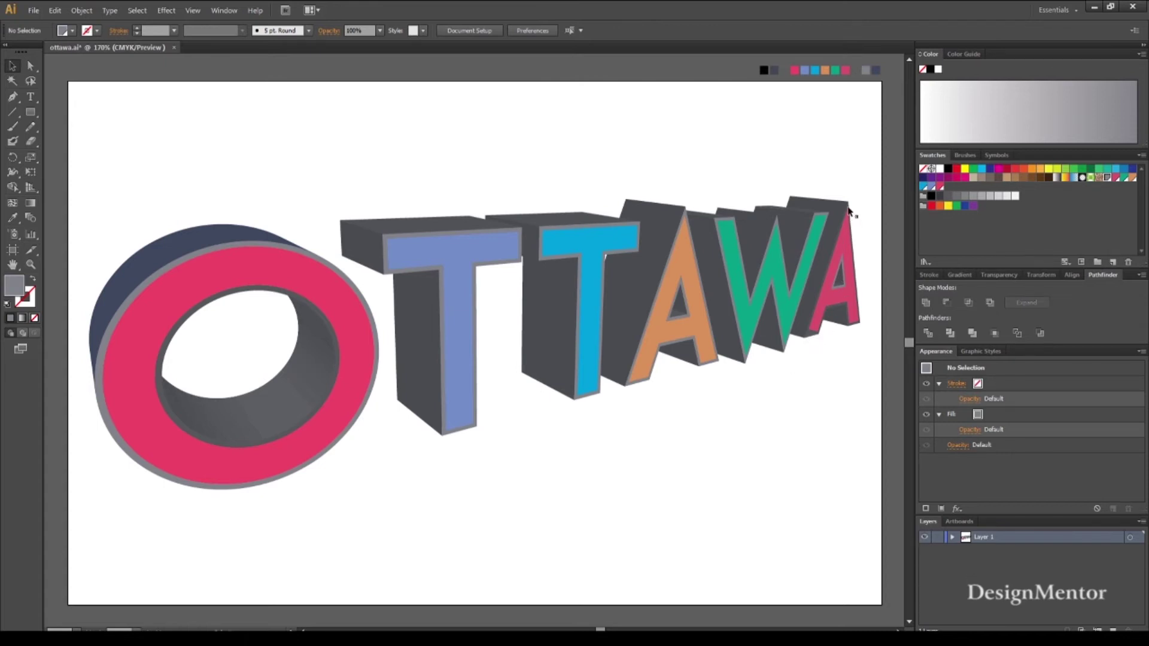
Fill the pink A's compound path with the O's grey edge colour
click(849, 209)
key(i)
click(179, 258)
key(b)
key(v)
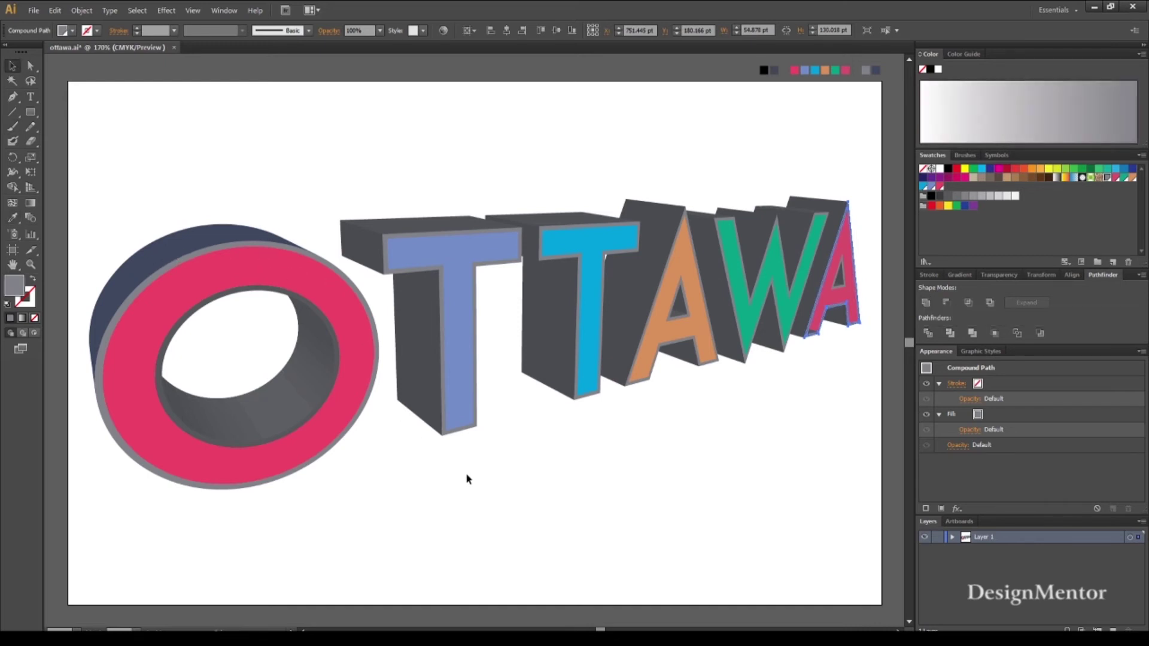
Give both T top faces the O's dark navy side colour
click(443, 229)
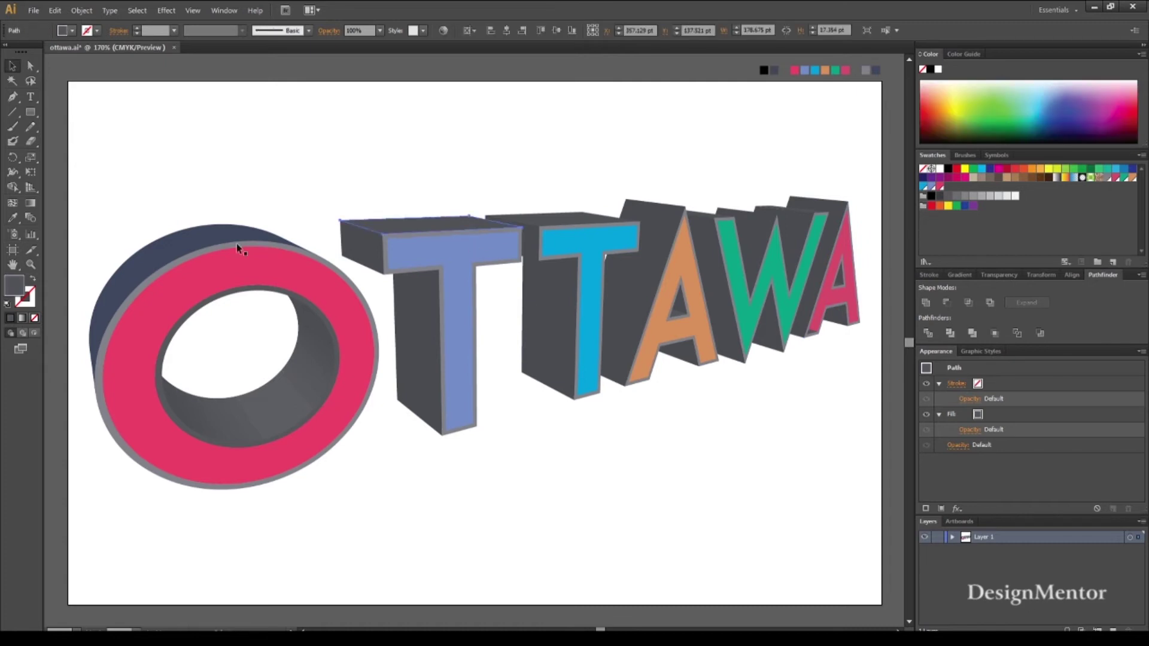
key(i)
click(227, 229)
key(v)
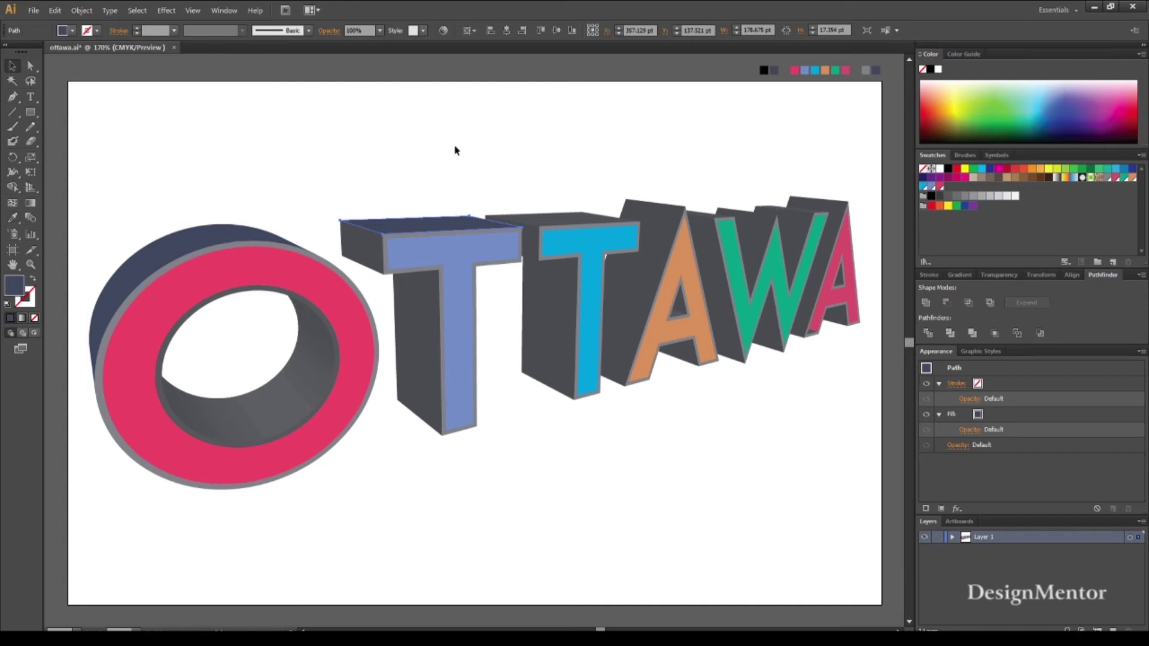
click(472, 143)
click(560, 222)
key(i)
click(439, 222)
key(v)
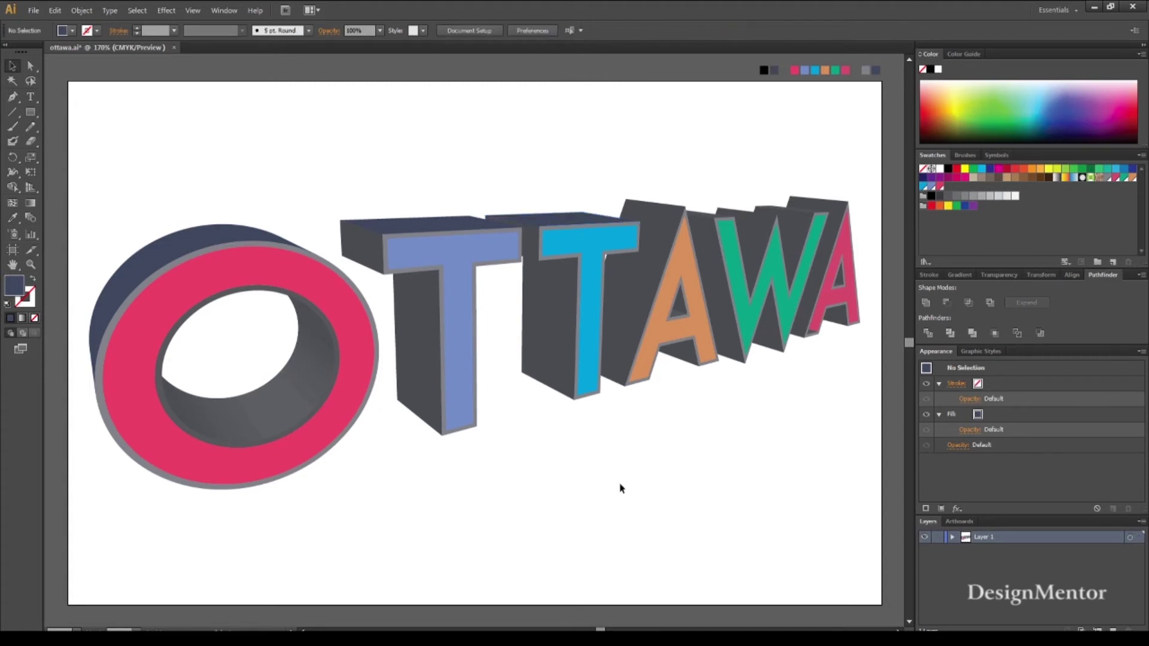
click(285, 411)
Cut the O's inner wall into a crescent with Pathfinder Minus Front
shift+click(325, 363)
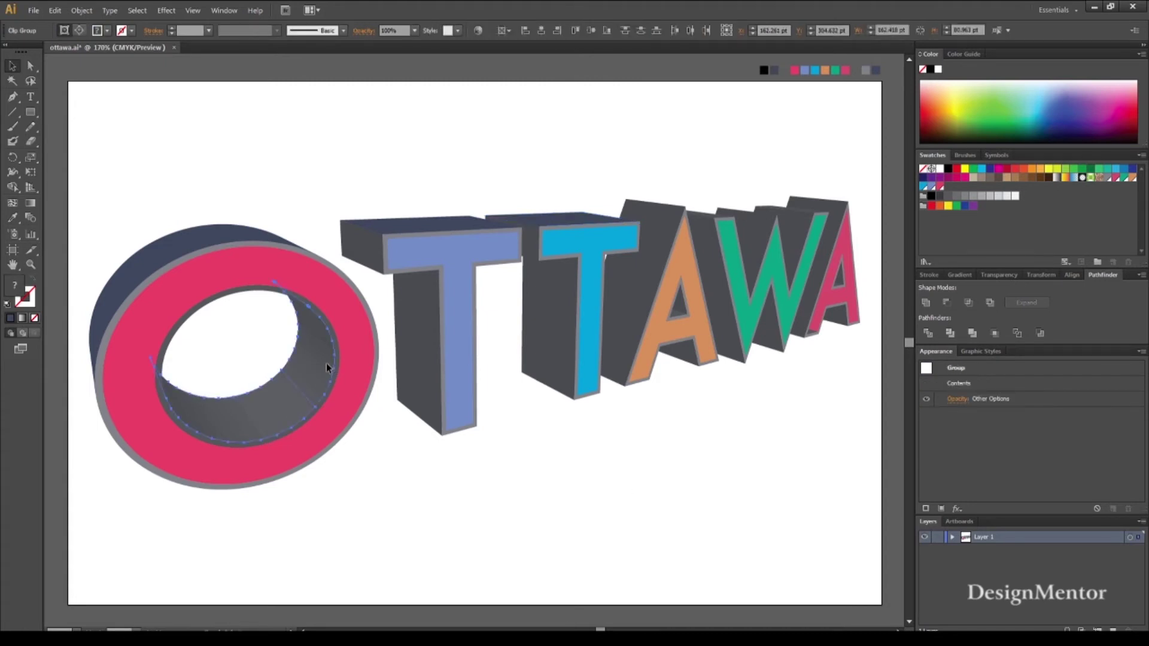
click(946, 302)
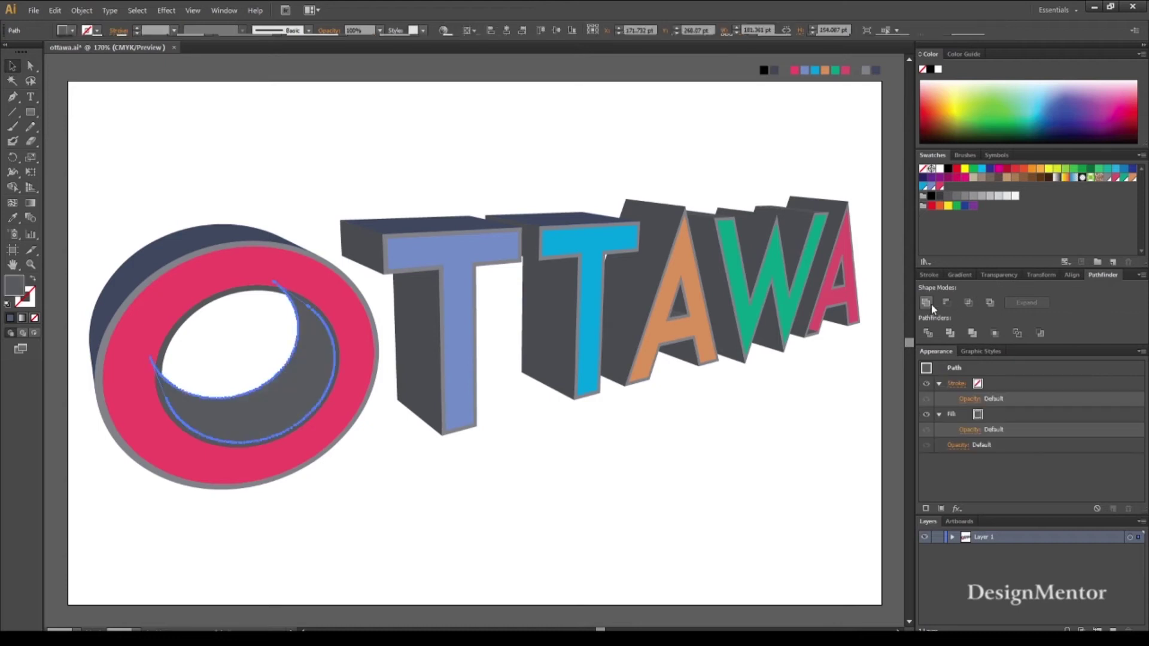
click(669, 488)
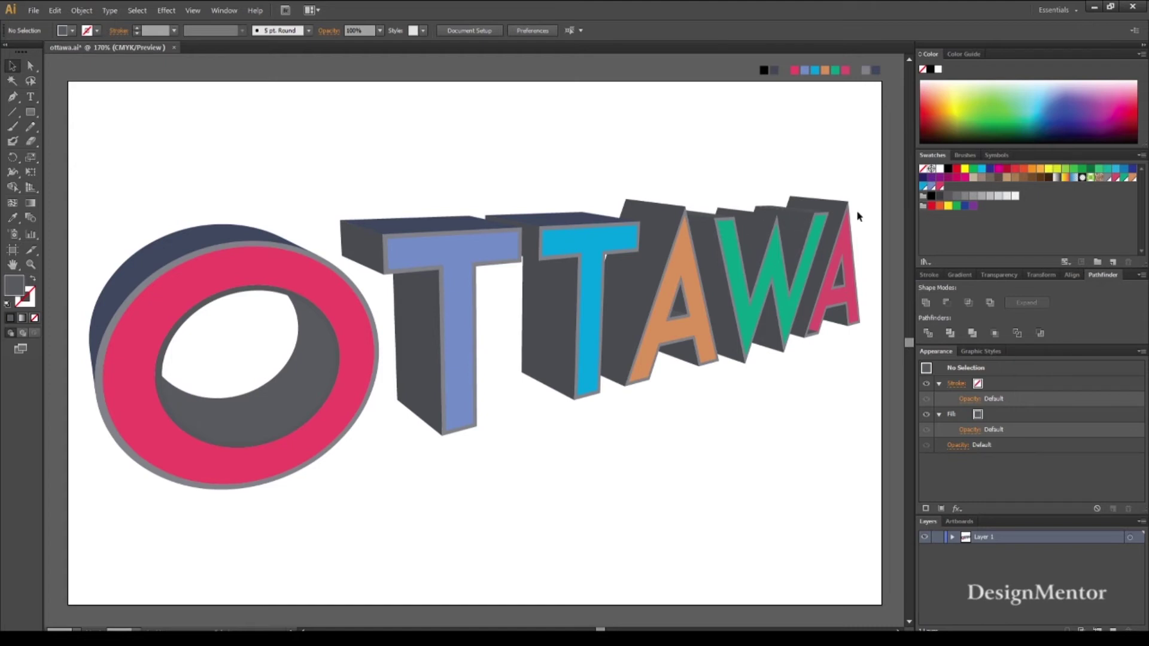
Fill the O's inner shadow and the T, A and W side faces with dark navy
click(306, 386)
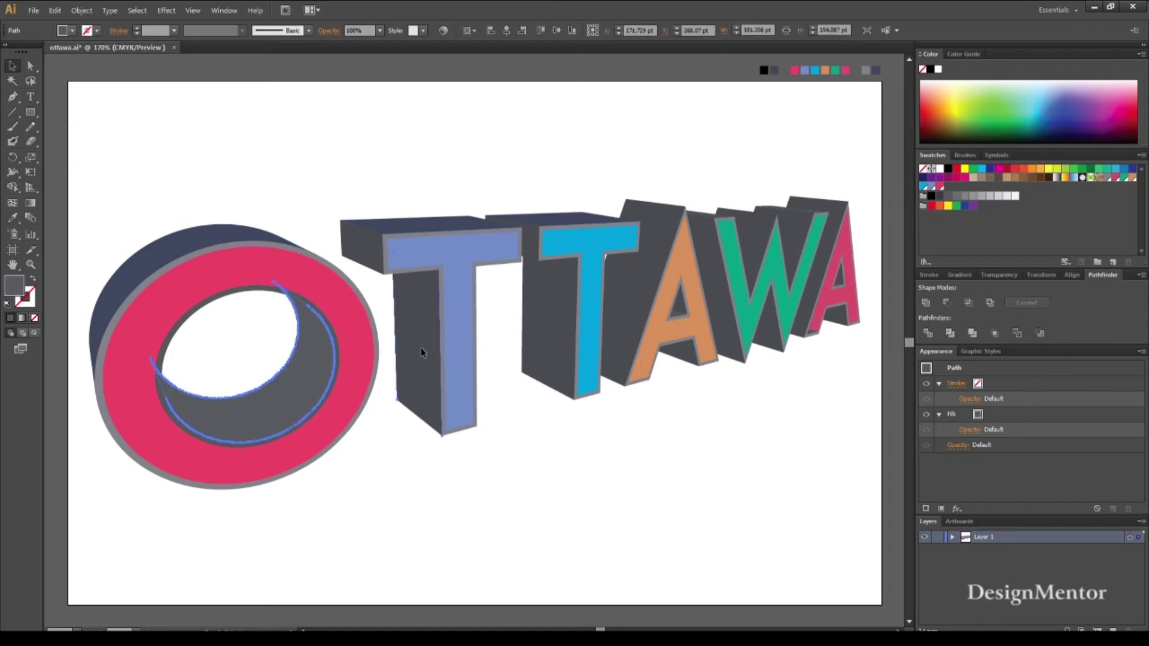
shift+click(422, 353)
shift+click(546, 333)
shift+click(631, 309)
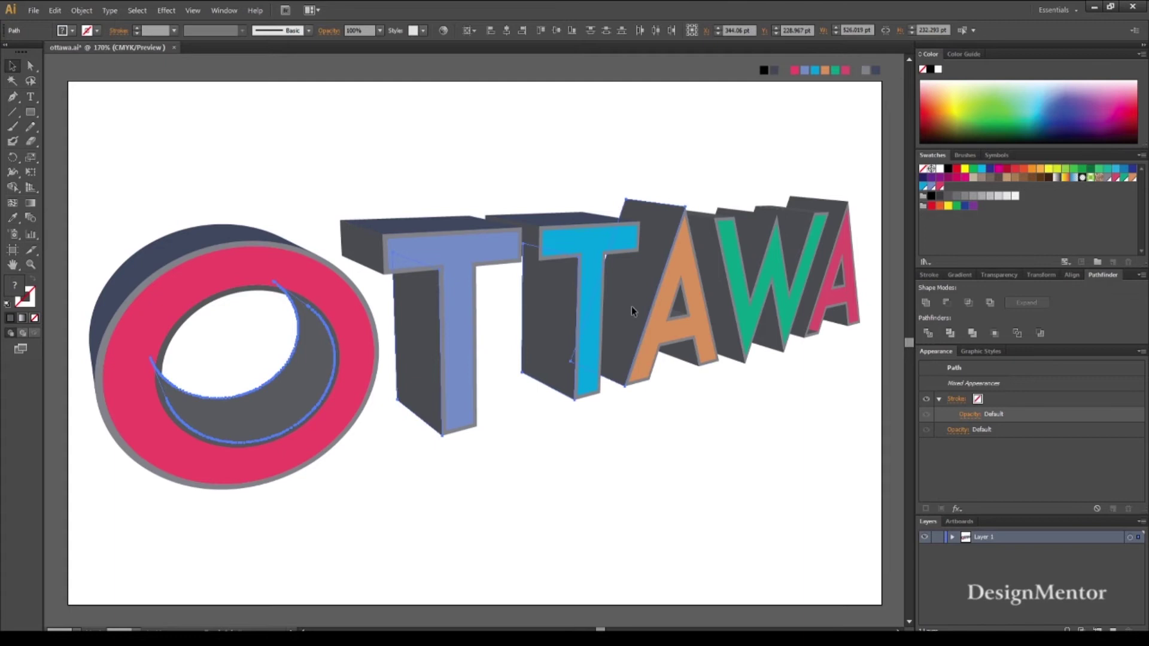
shift+click(751, 251)
shift+click(799, 230)
key(i)
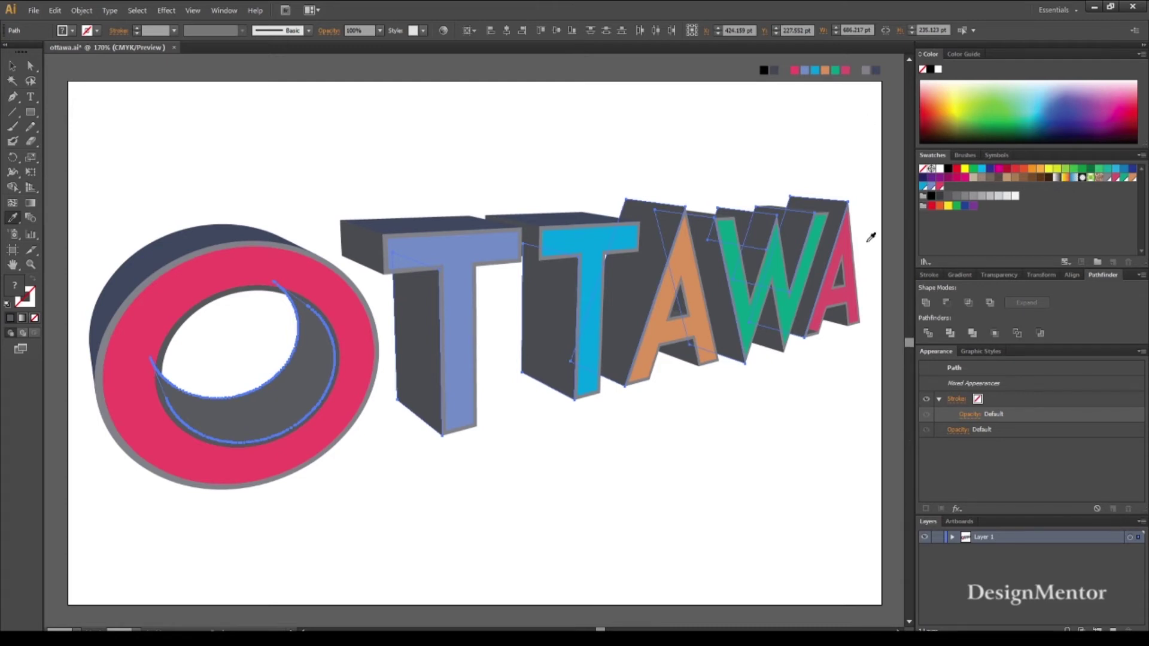
click(876, 71)
Save the colour as a new global swatch with K 16 and M 61
click(1113, 262)
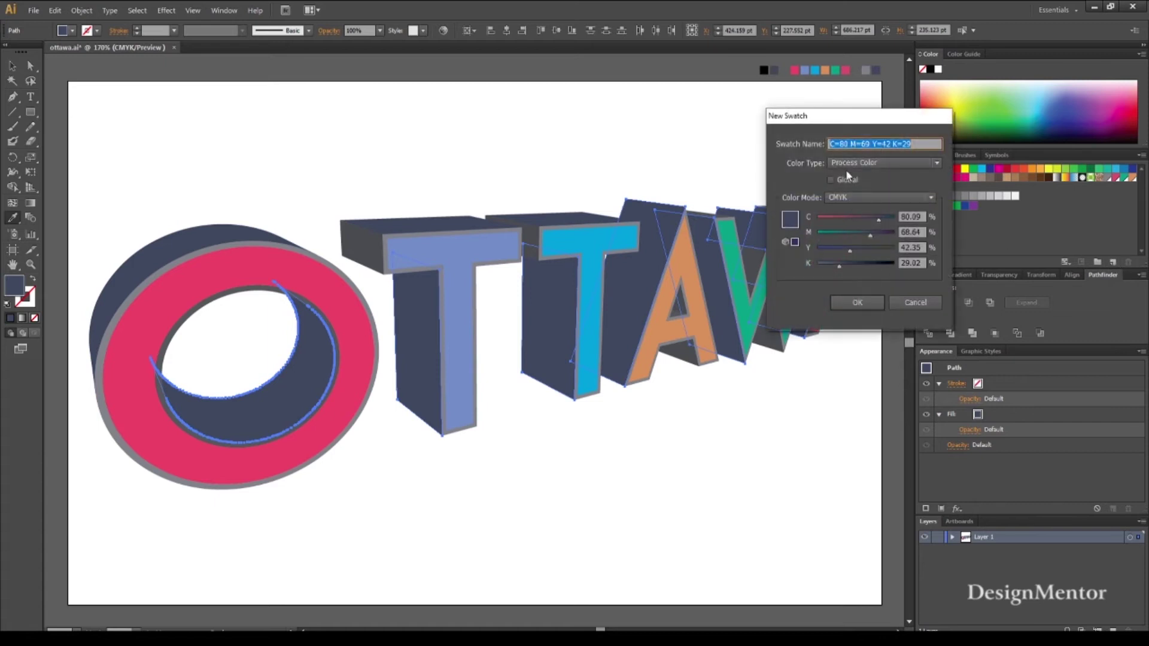
click(831, 180)
drag(836, 267, 829, 266)
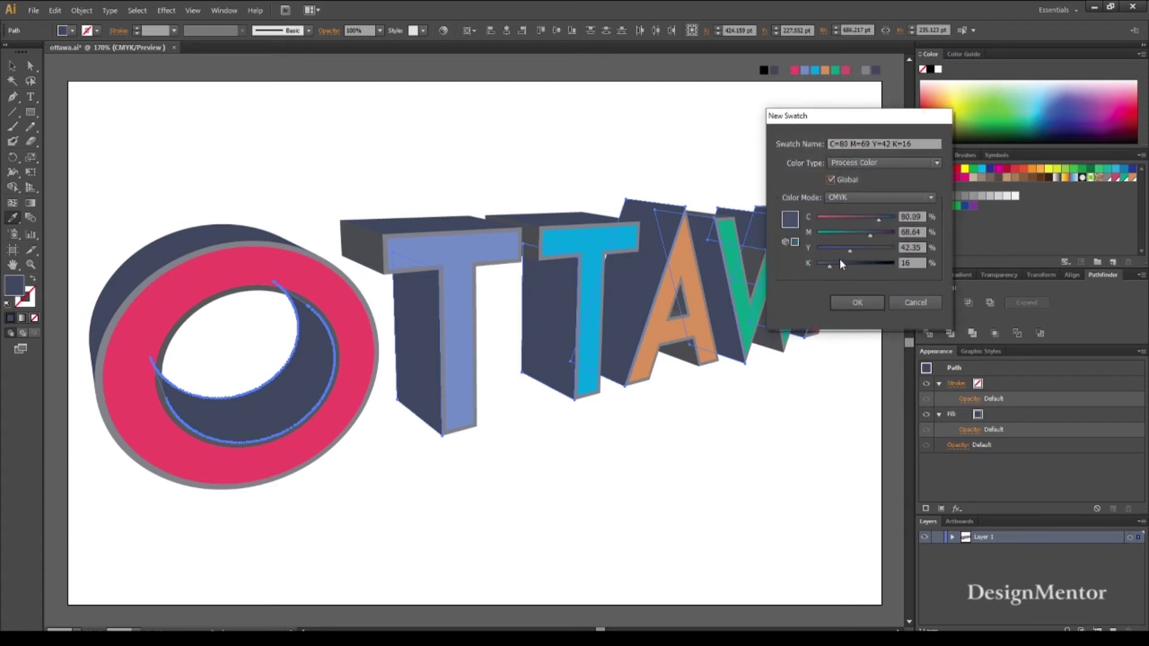
drag(868, 236, 863, 239)
click(857, 302)
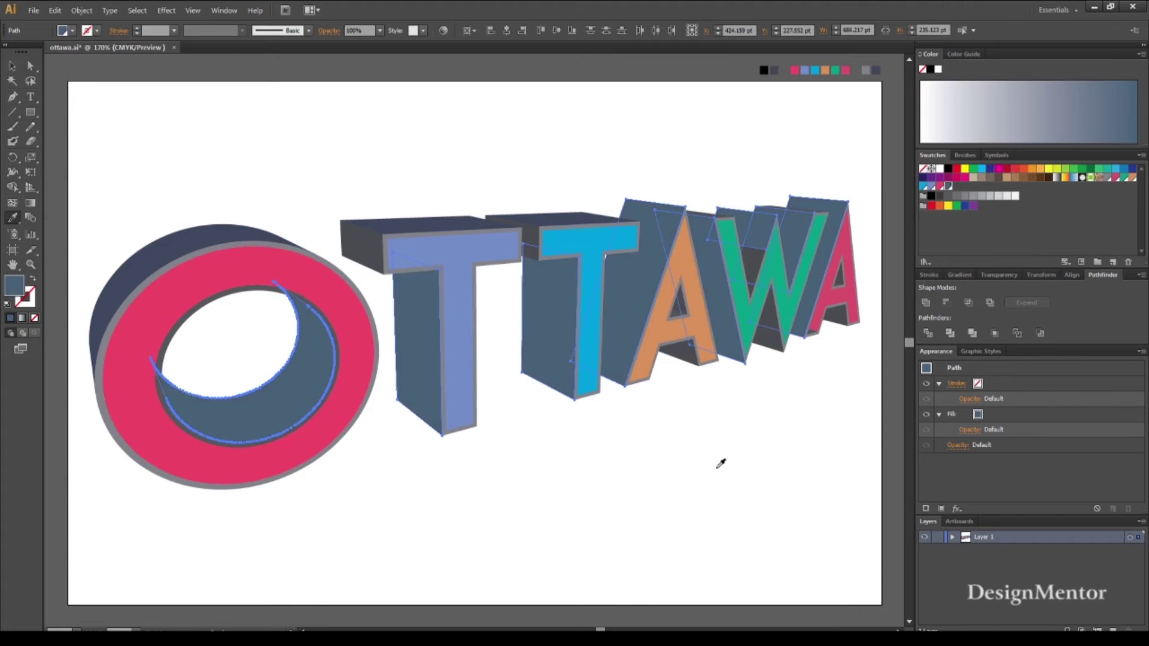
click(12, 66)
click(383, 150)
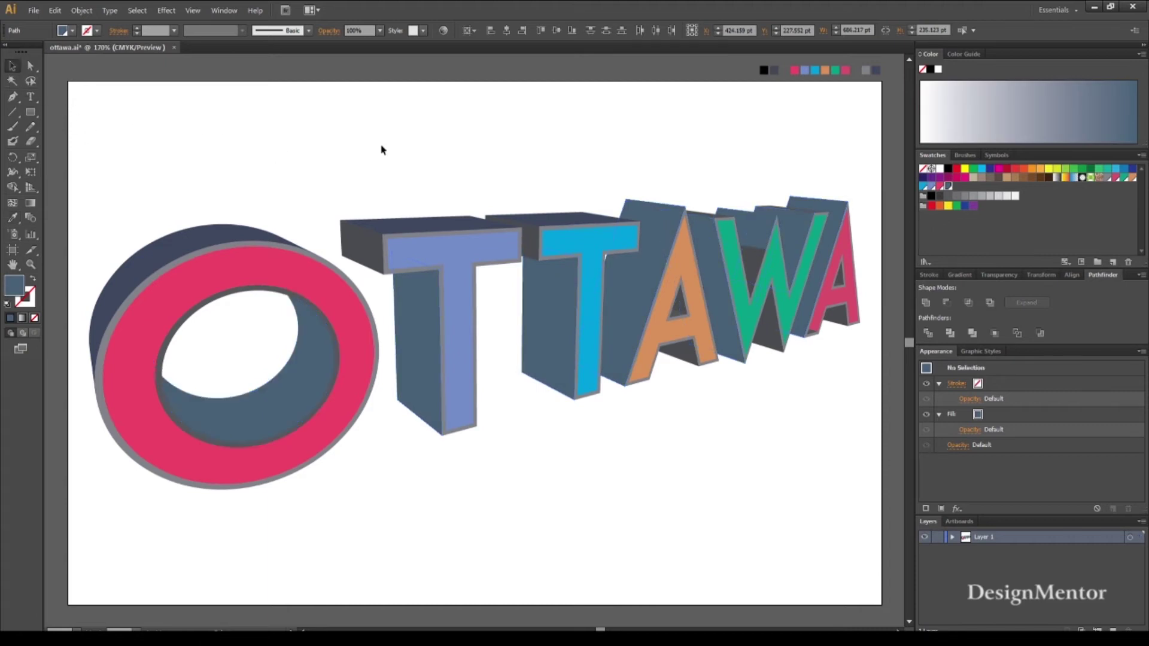
Merge the paths behind the W and fill them with the W side's blue-grey
click(747, 264)
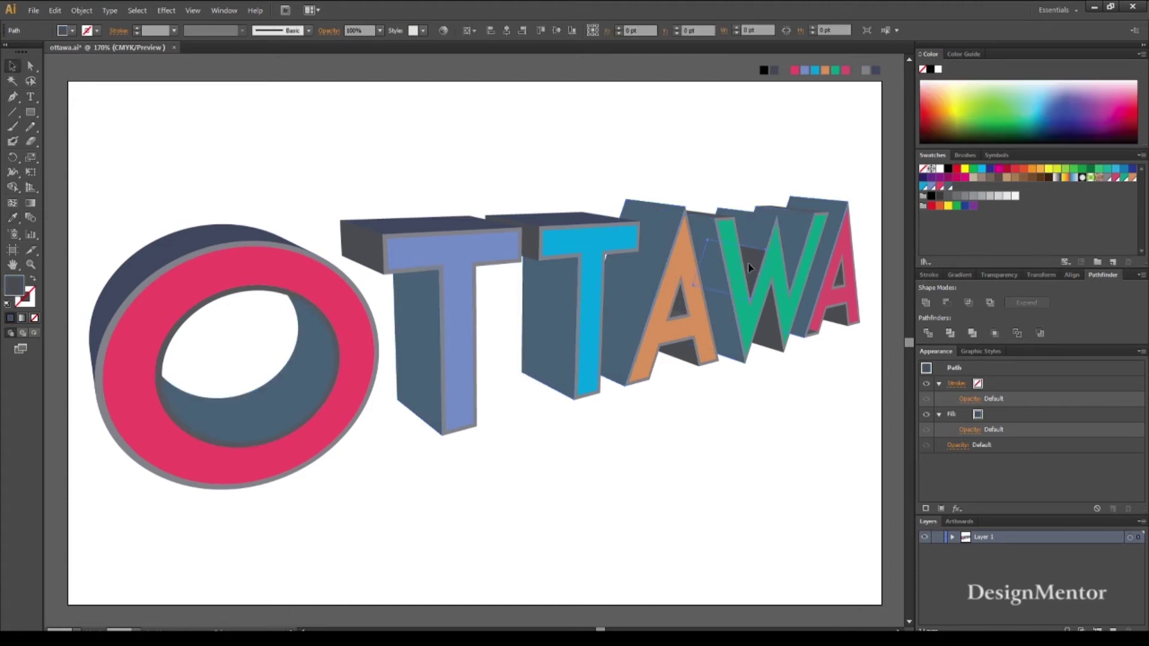
click(925, 304)
key(i)
click(723, 316)
key(v)
click(786, 425)
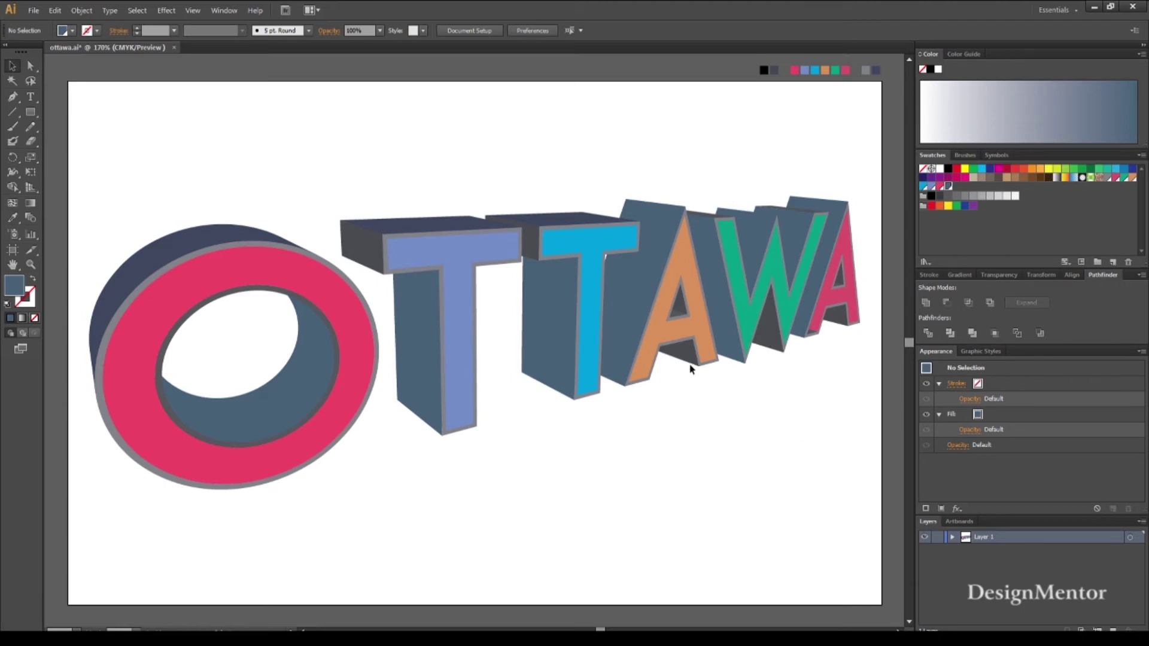
Fill the two small inner paths of the orange A with blue-grey
click(674, 320)
shift+click(682, 310)
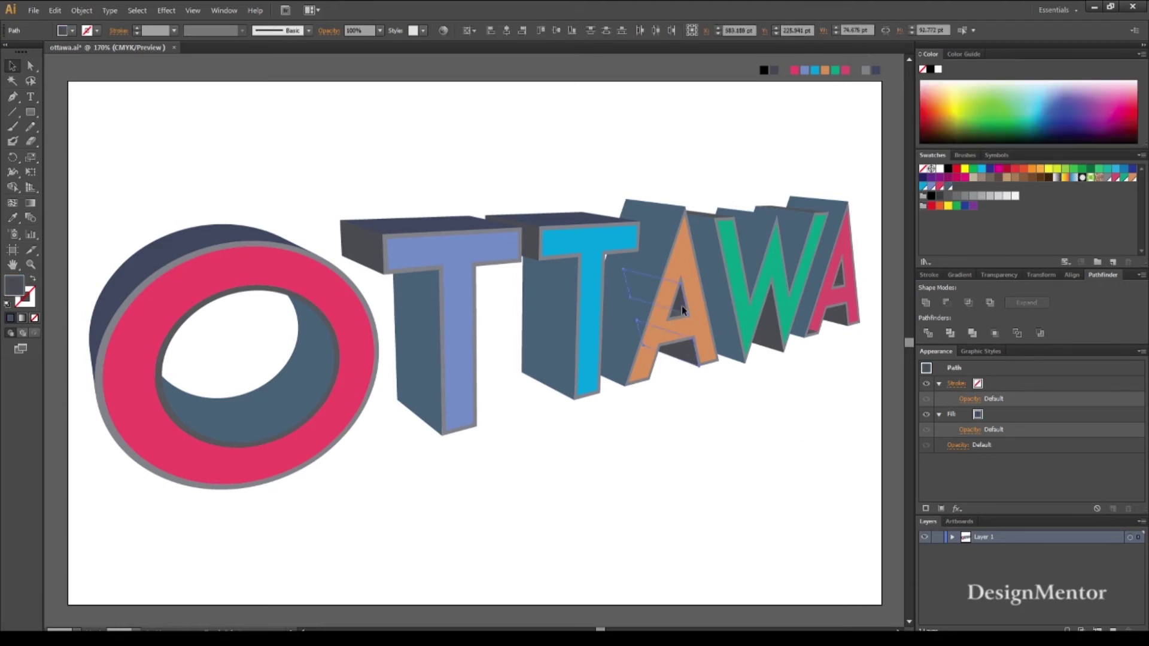
key(i)
click(554, 315)
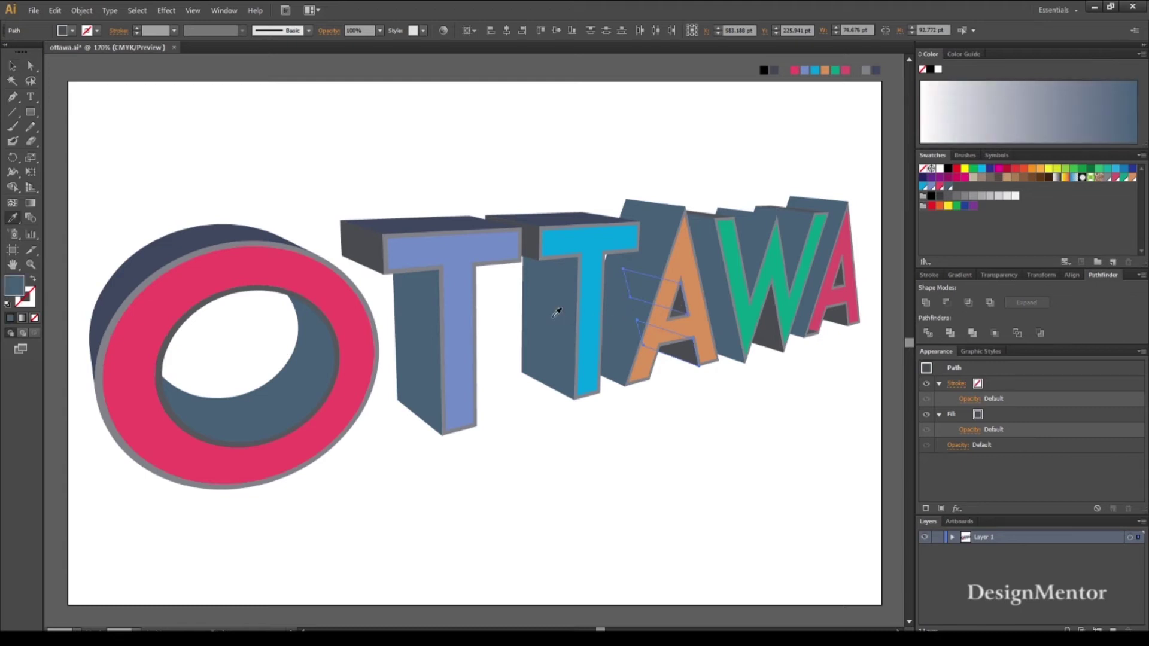
key(v)
click(739, 436)
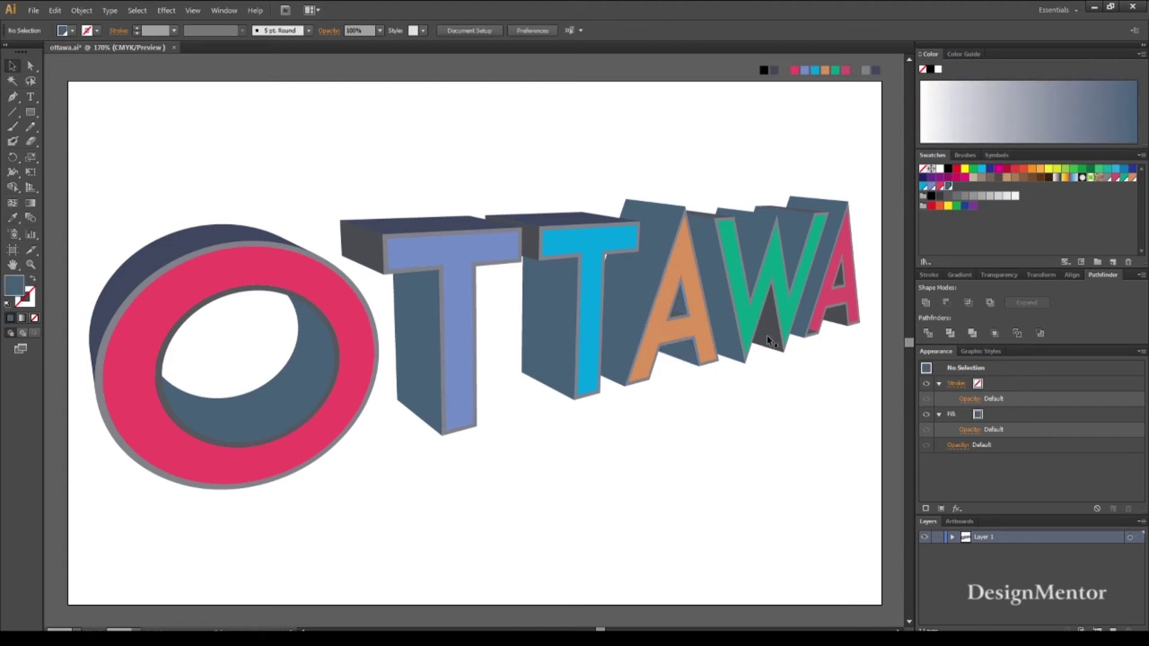
Fill the W's inner path with blue-grey
click(770, 337)
key(i)
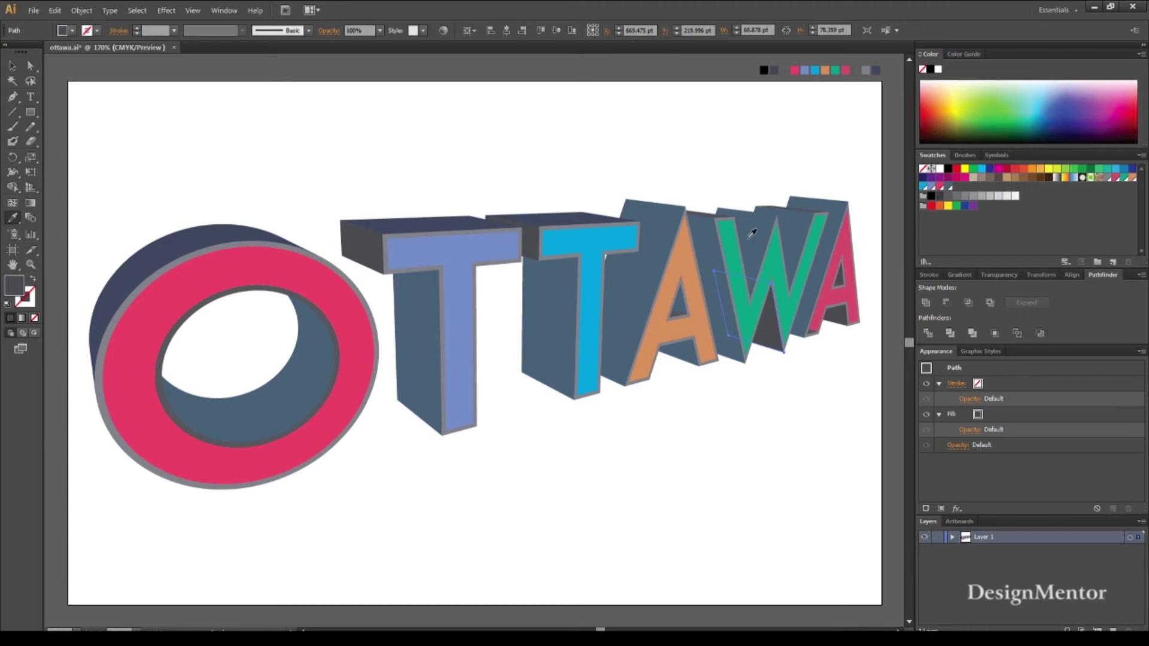
click(752, 234)
key(v)
click(834, 492)
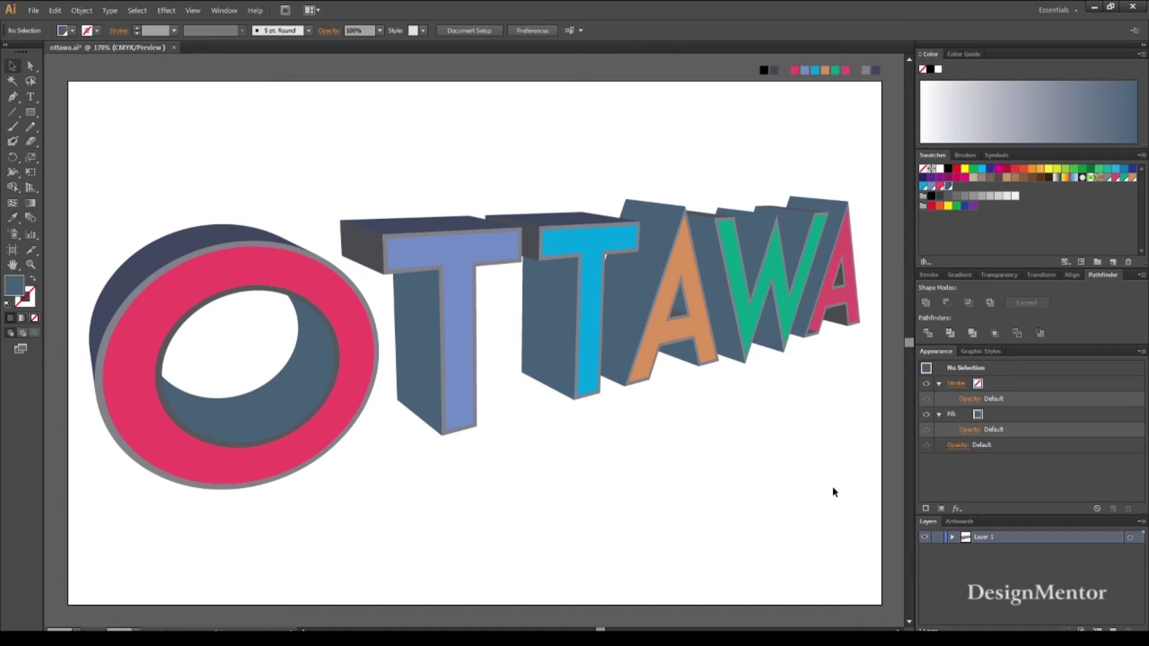
Recolour the T, A and inner O side panels with a new swatch darkened to K 27
click(810, 289)
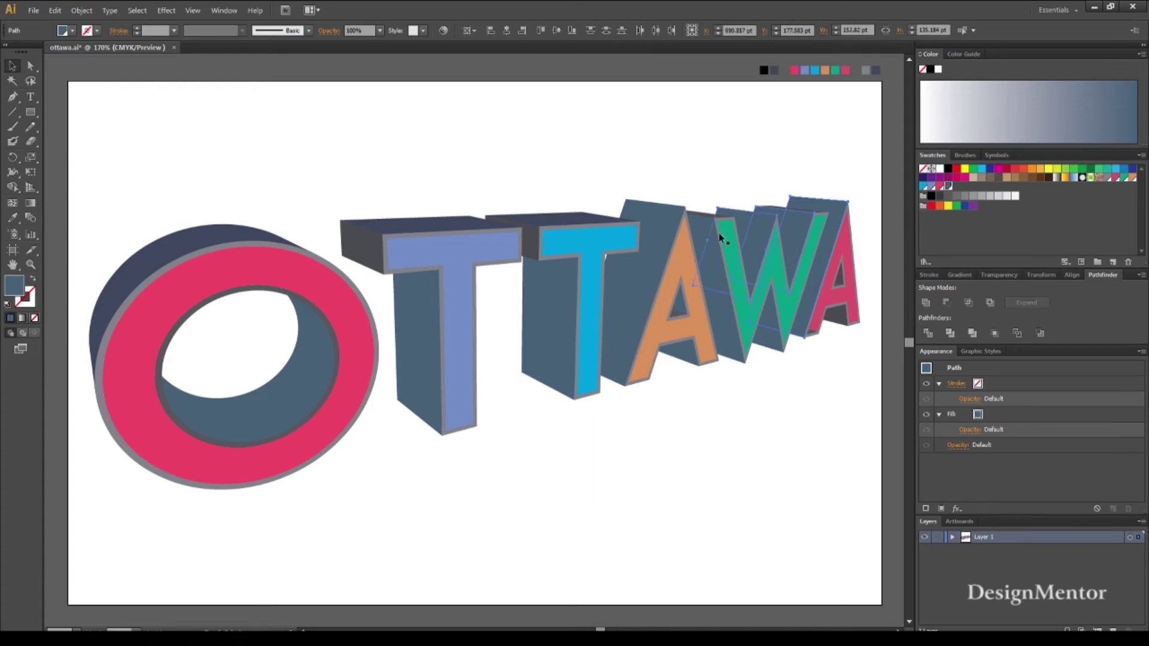
shift+click(705, 223)
shift+click(563, 305)
shift+click(414, 348)
shift+click(311, 374)
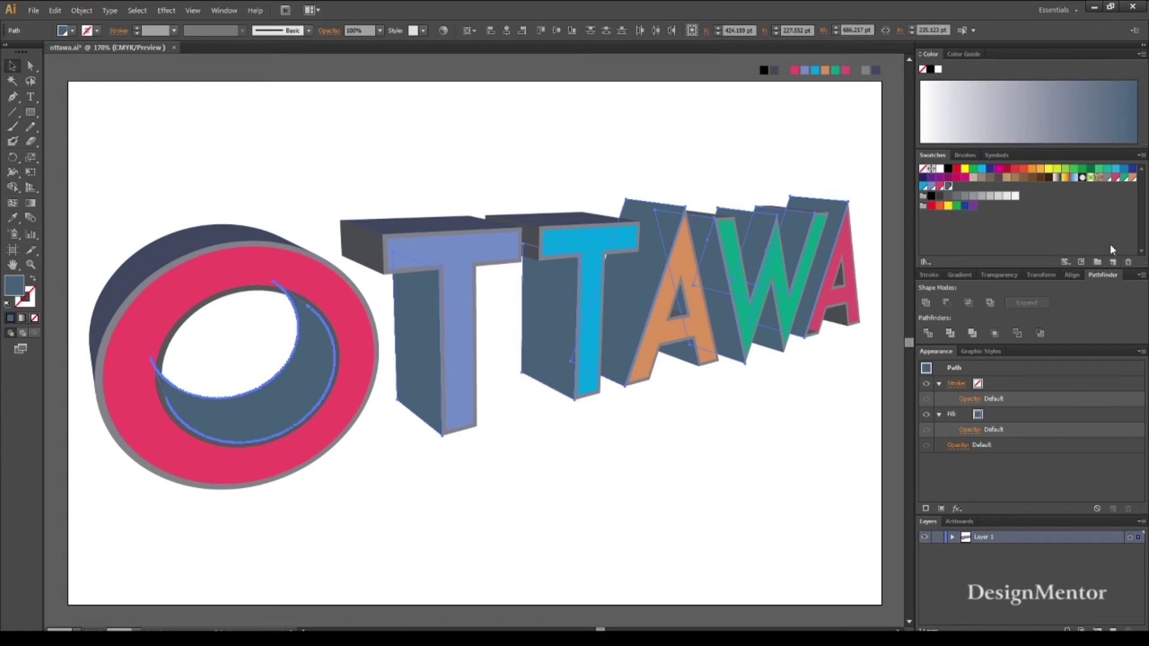
click(1112, 262)
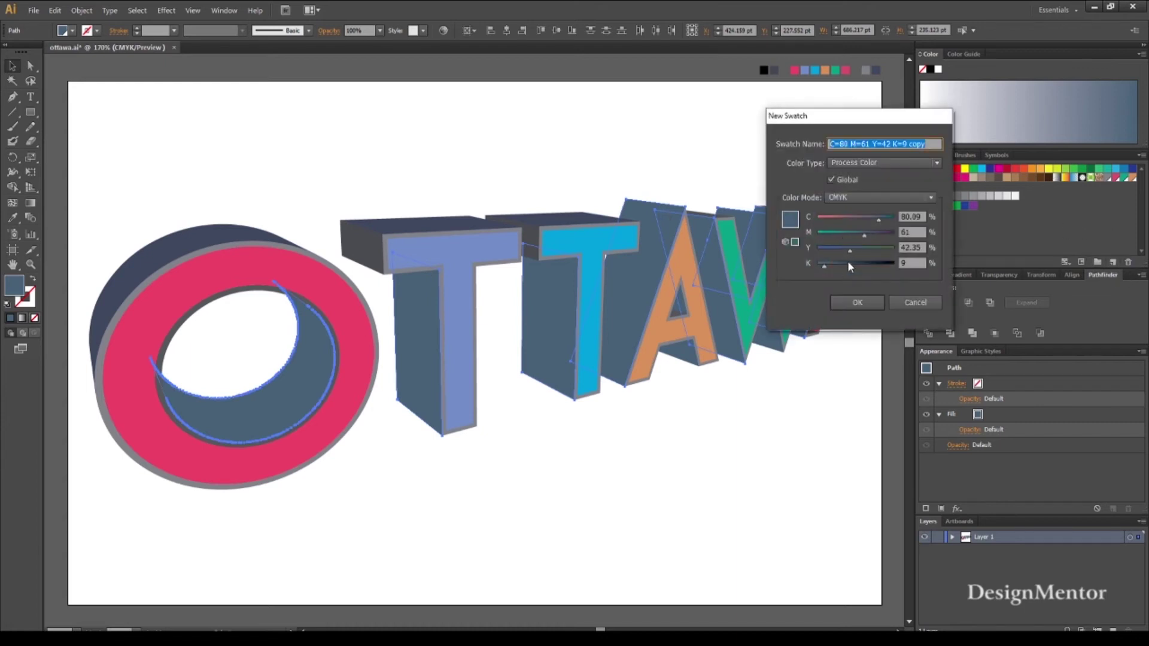
drag(825, 266, 843, 251)
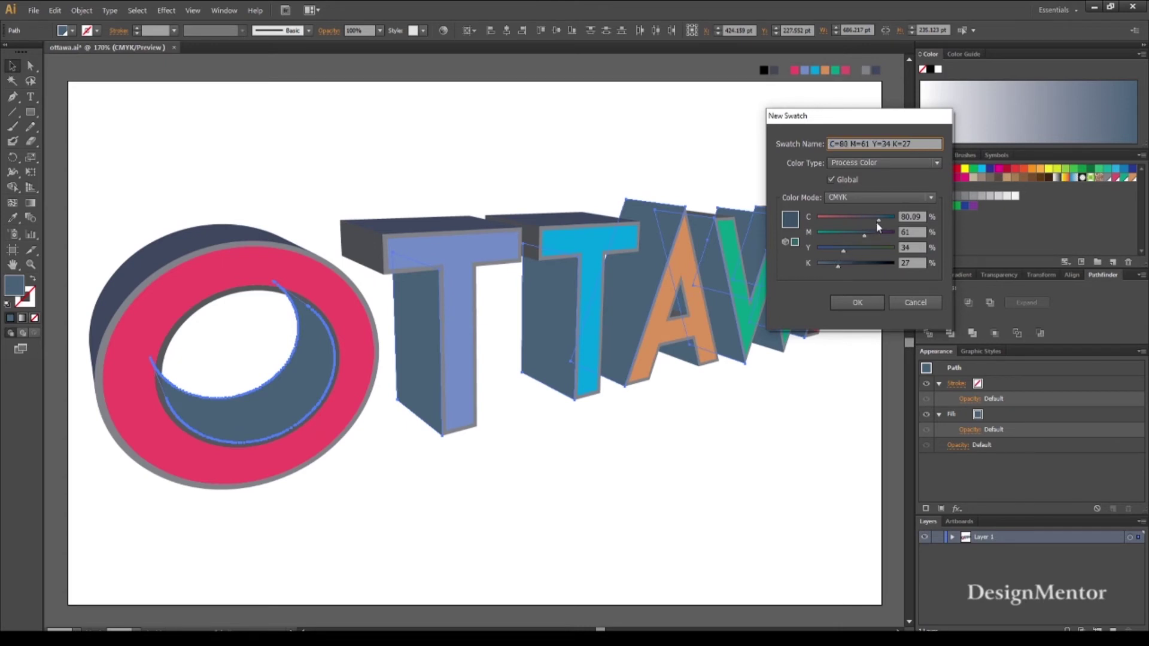
click(860, 299)
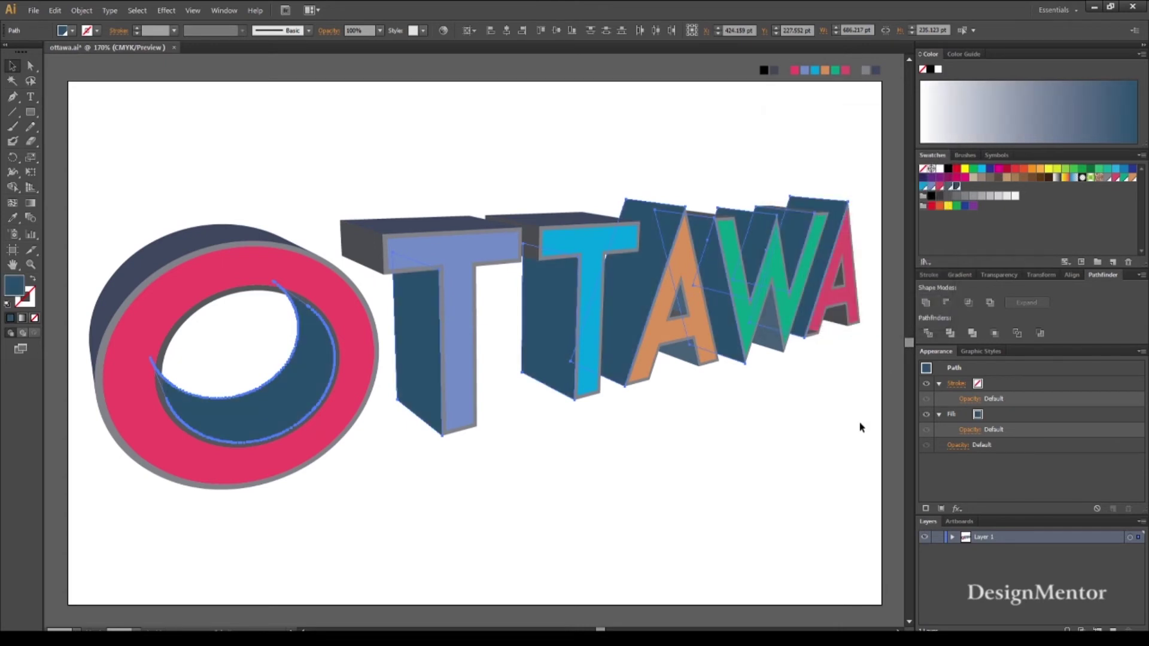
click(123, 119)
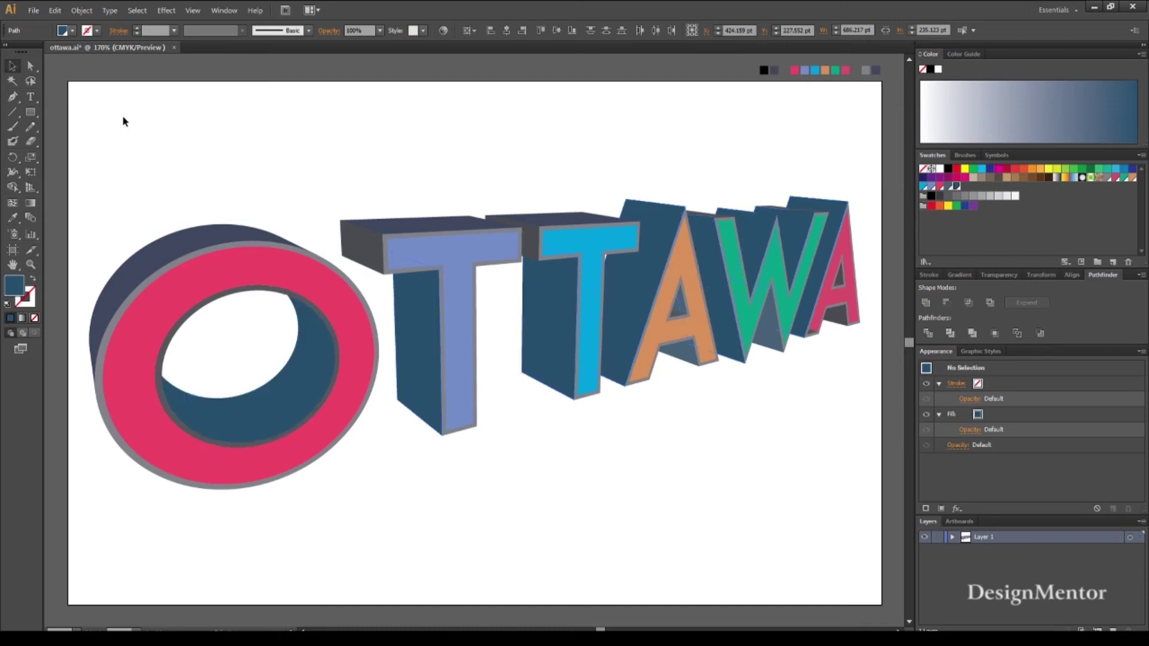
Draw a black-filled rectangle and send it behind all the letters
click(30, 112)
drag(611, 492, 789, 559)
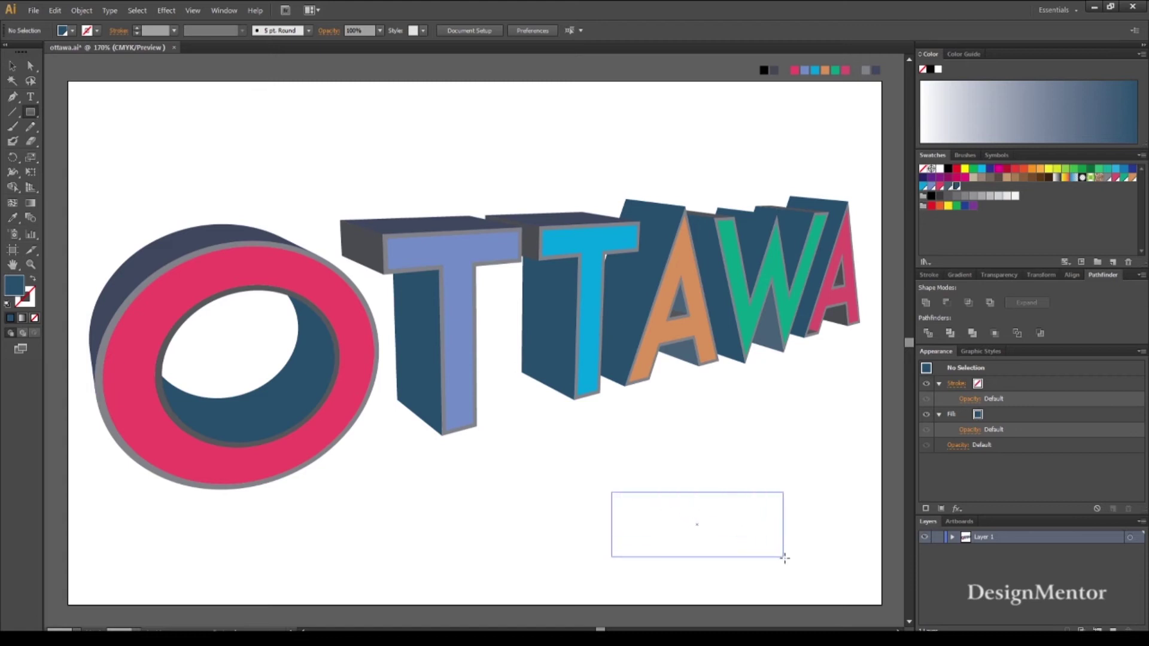
key(i)
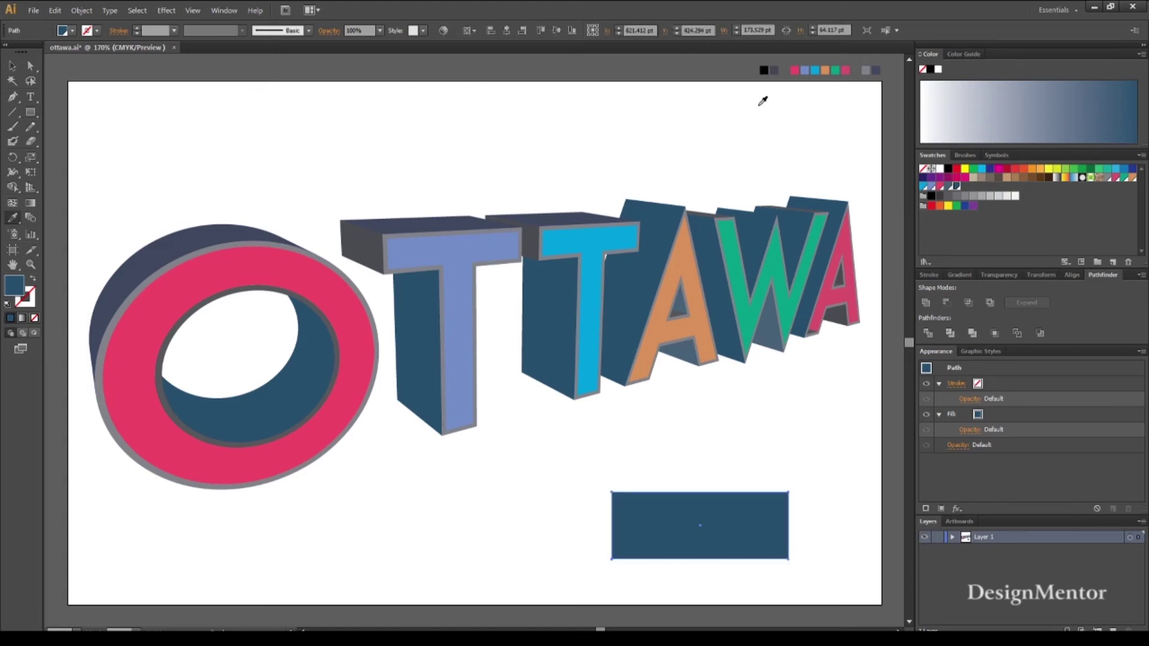
click(764, 70)
key(v)
click(796, 442)
right_click(750, 522)
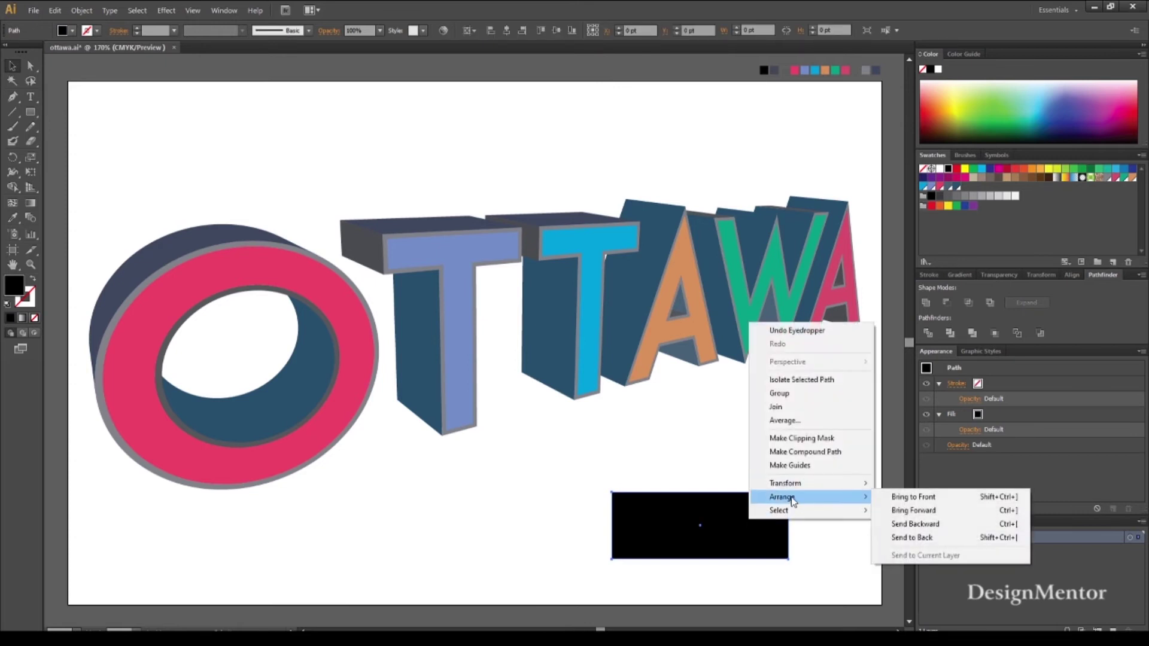
click(935, 537)
click(823, 412)
Size the rectangle to 800 × 500 pt and centre it on the artboard
click(761, 529)
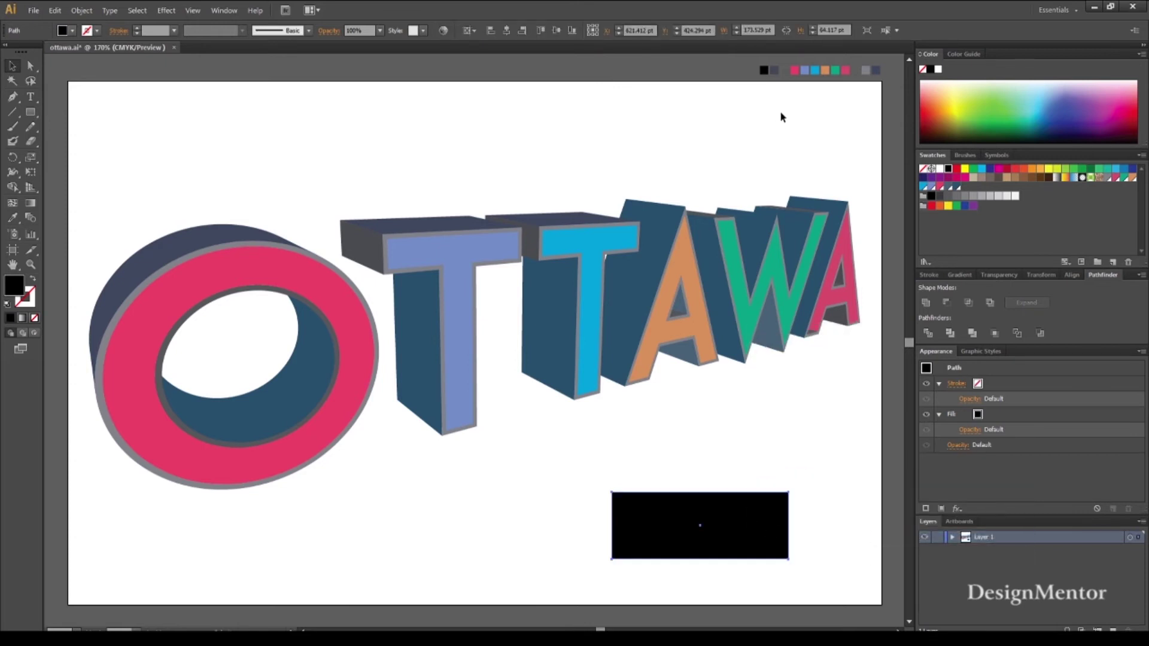
click(757, 29)
text(800)
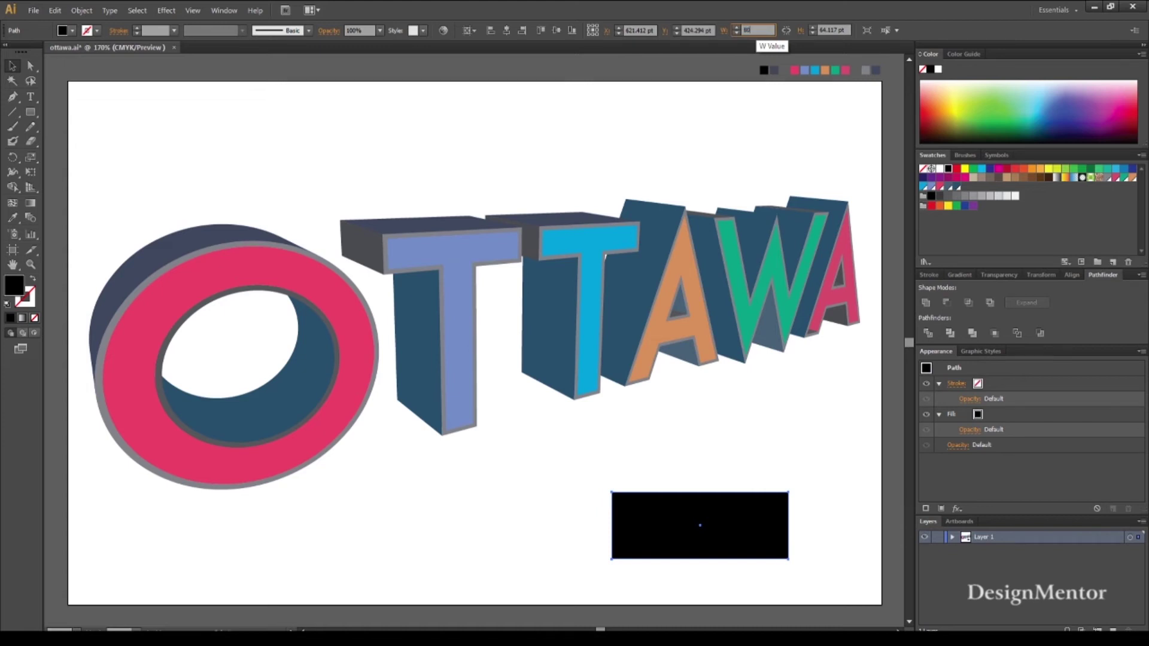
key(Tab)
text(5)
key(Return)
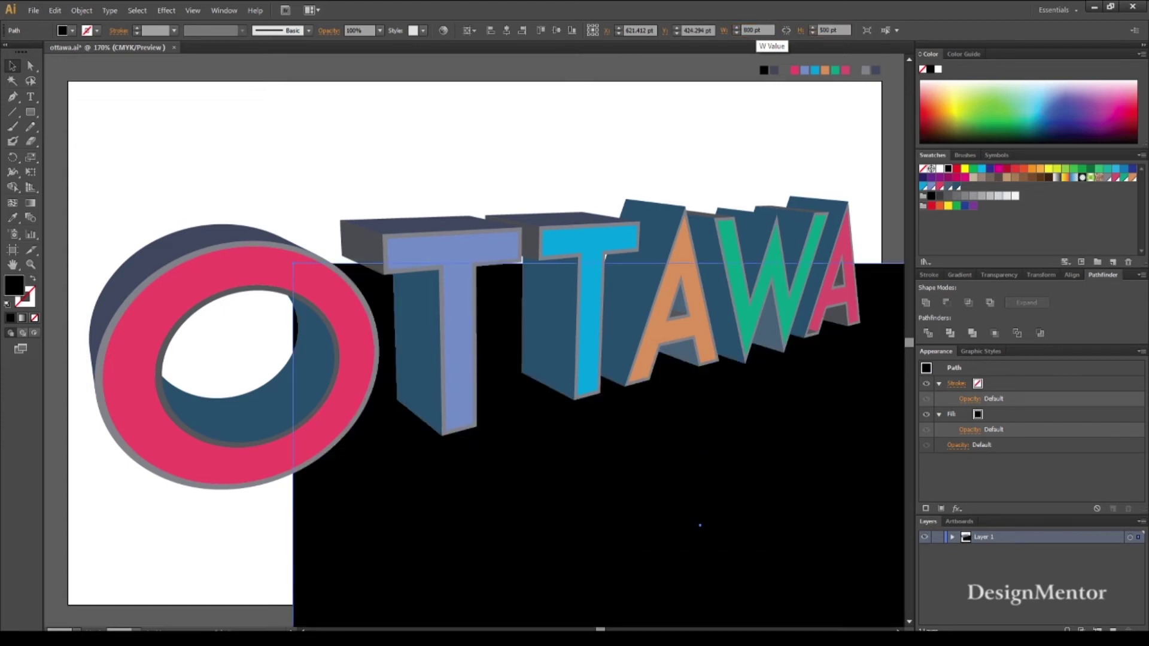
click(1071, 275)
click(949, 303)
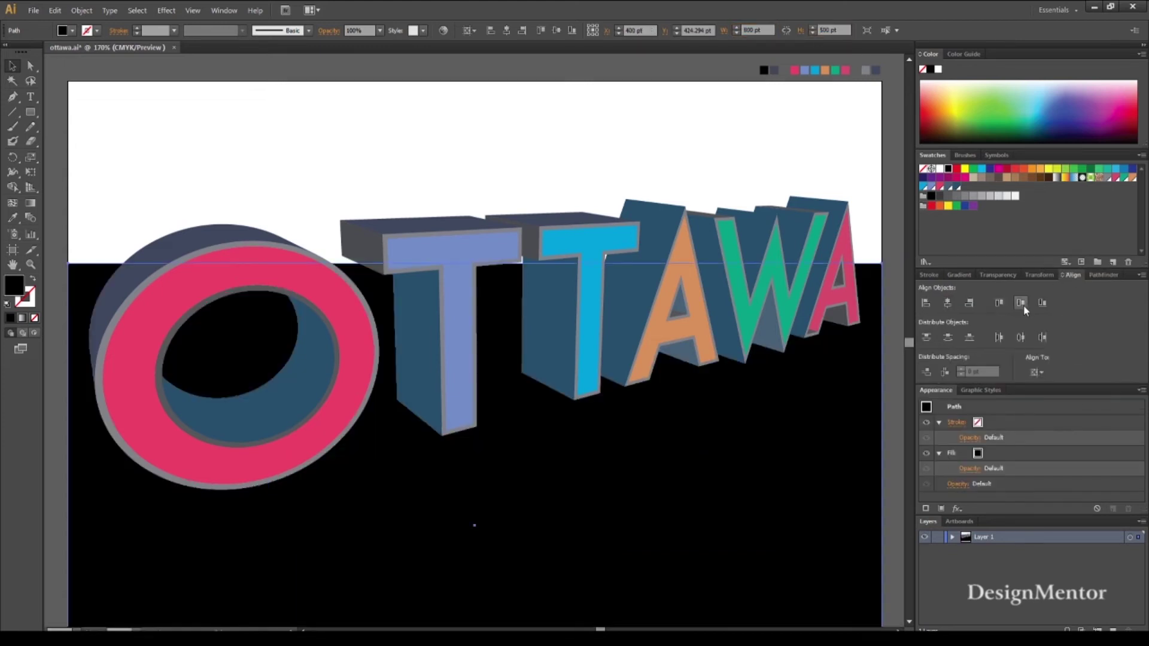
click(1020, 303)
click(61, 72)
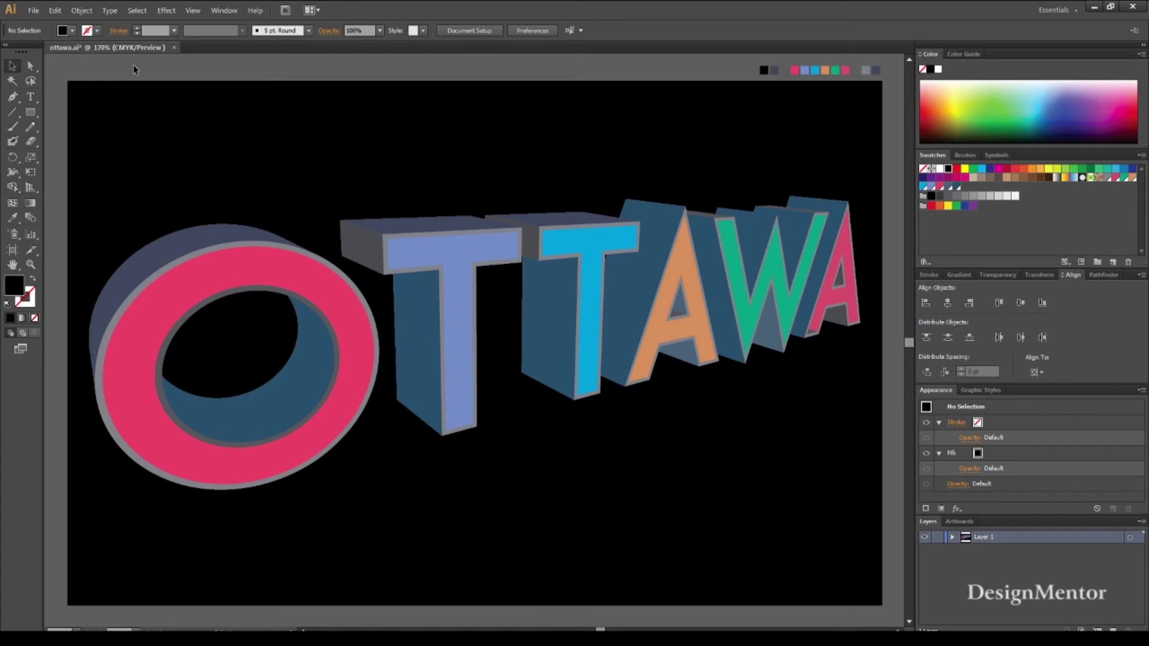
Lock the black background rectangle
click(229, 131)
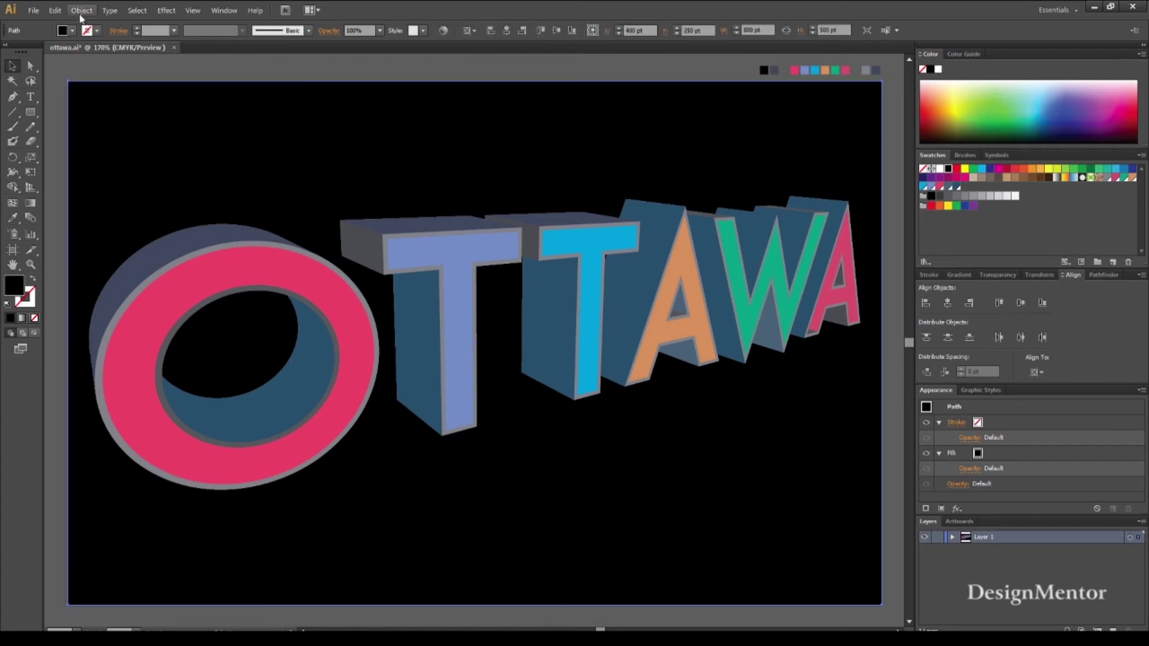
click(81, 11)
click(257, 84)
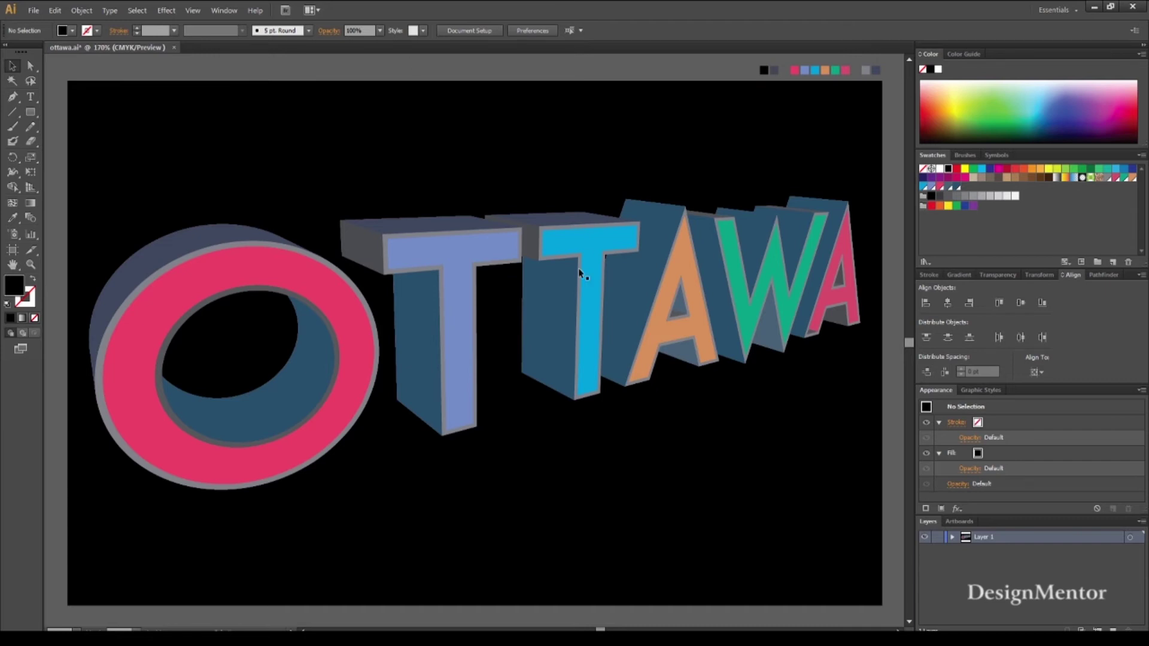
Fill the small path between the T letters with dark side blue
click(532, 247)
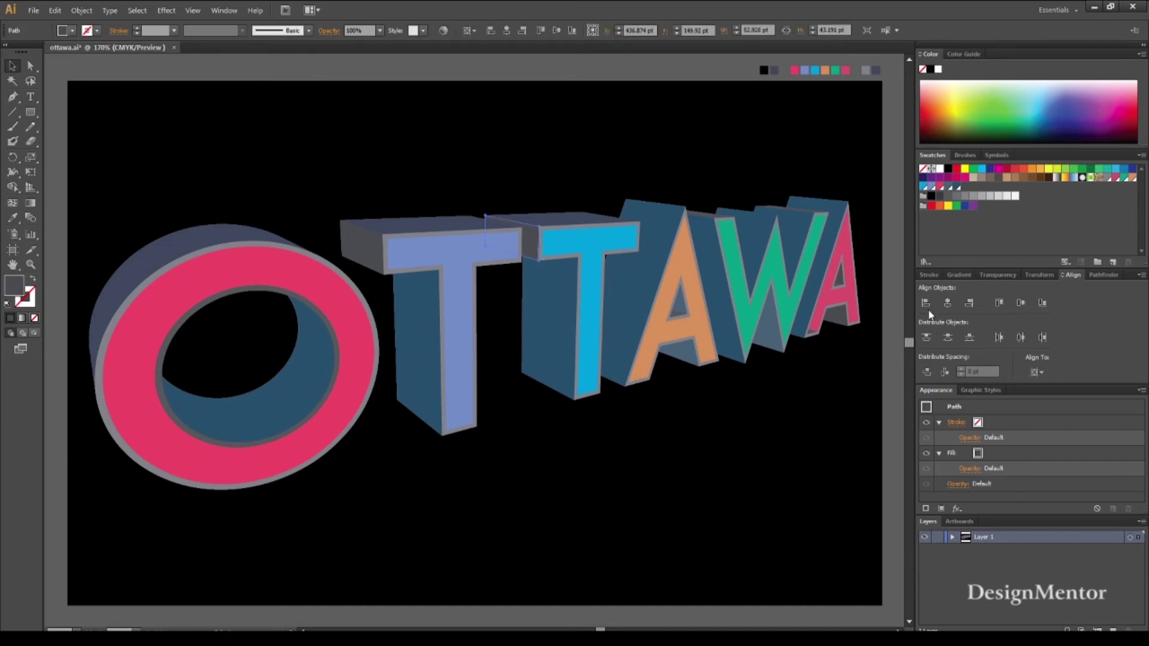
click(1100, 276)
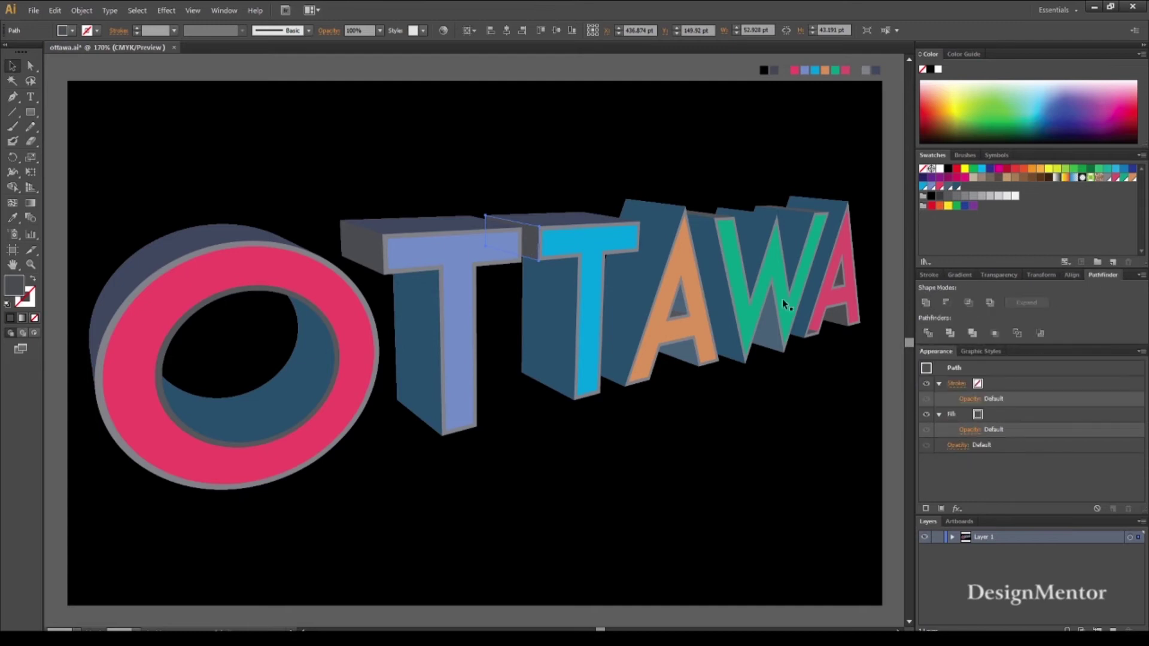
click(510, 444)
click(532, 247)
key(i)
click(660, 234)
key(v)
Give the first T's top face the dark side blue
click(367, 254)
key(i)
click(419, 346)
key(v)
click(554, 499)
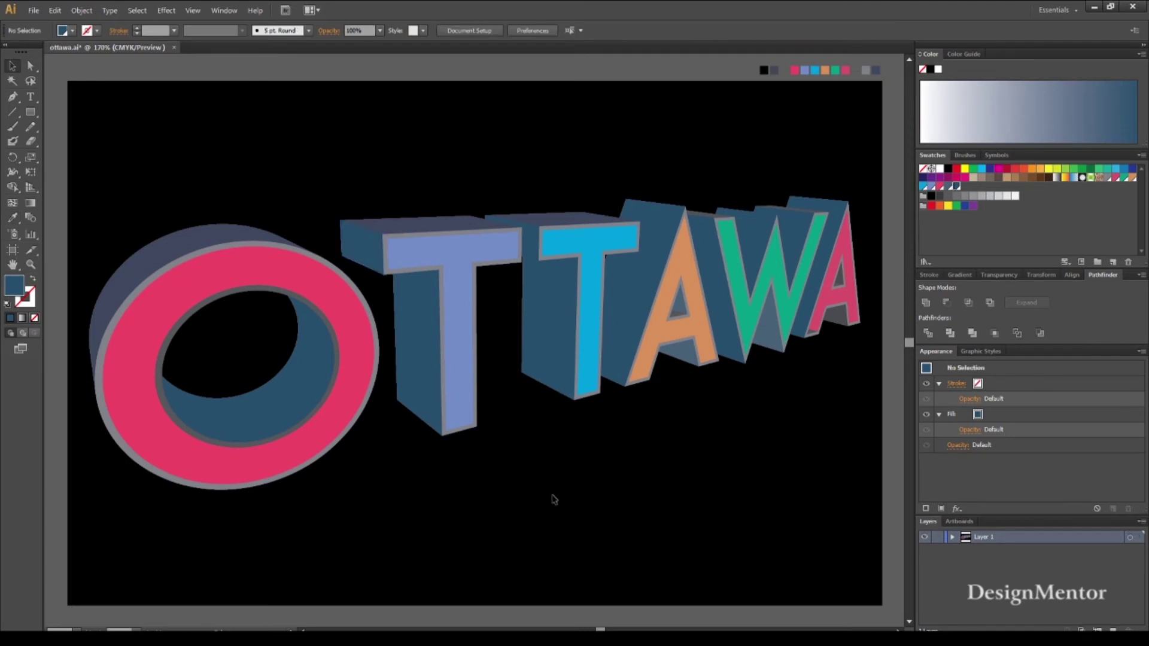
Fill the thin path near the A with the T top's blue
click(675, 312)
key(i)
click(453, 221)
key(v)
click(750, 508)
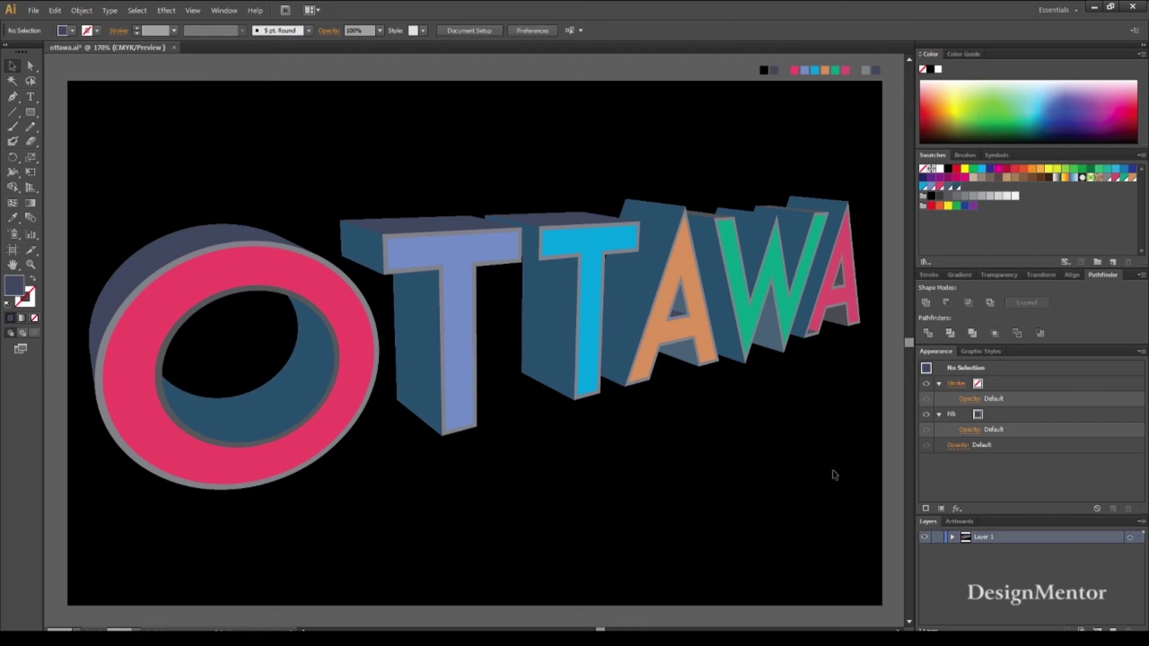
Fill the path inside the last A with dark blue
click(679, 315)
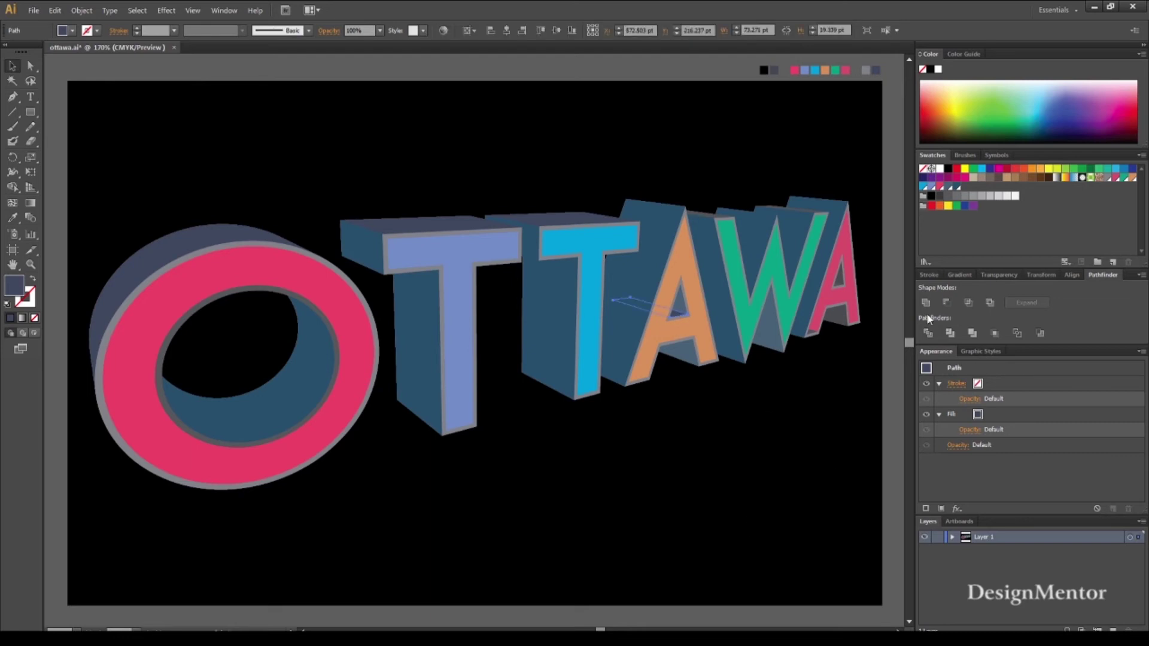
key(i)
key(v)
click(838, 376)
click(840, 275)
key(i)
click(757, 226)
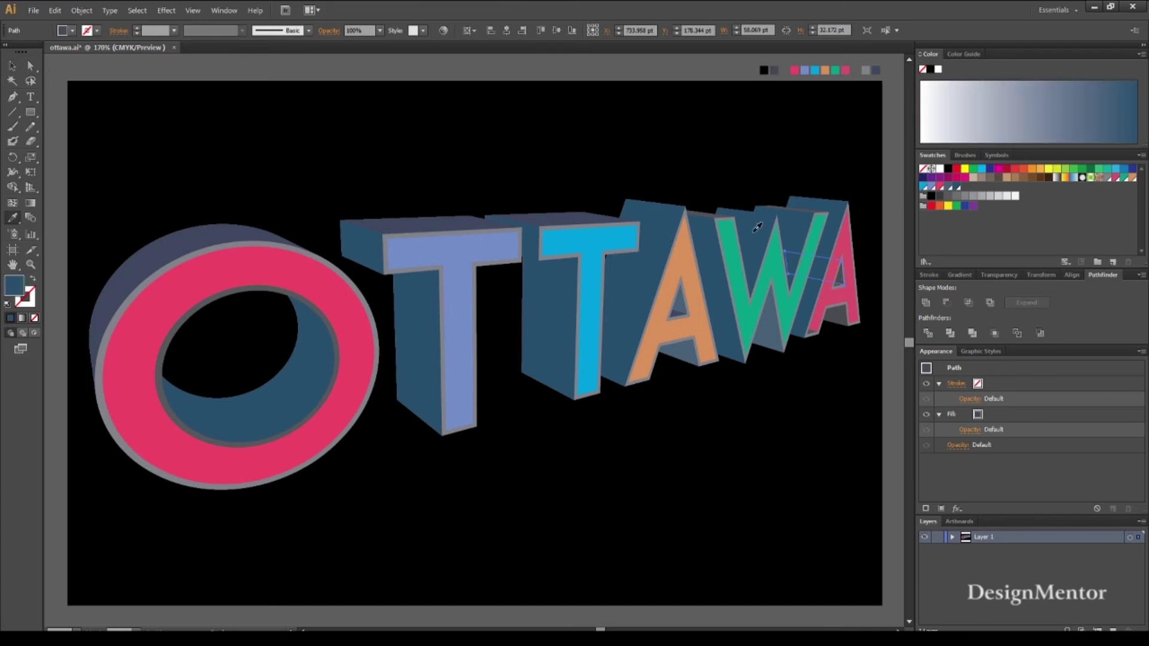
Fill the thin path near the last A with the darker T top colour
key(v)
click(848, 406)
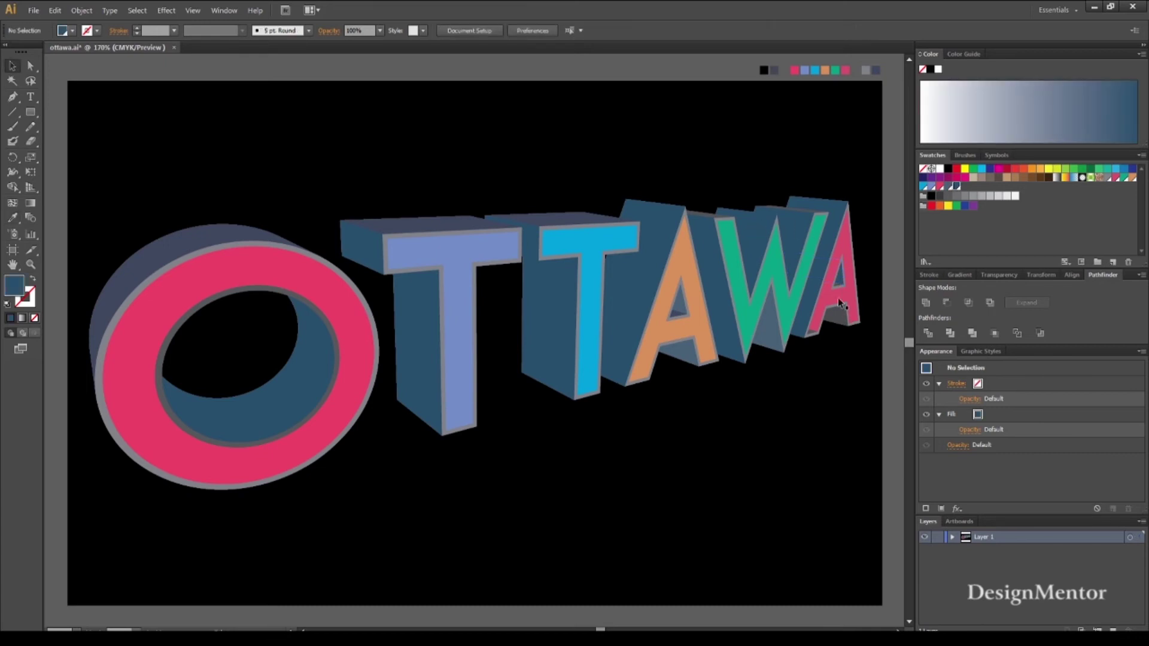
click(835, 285)
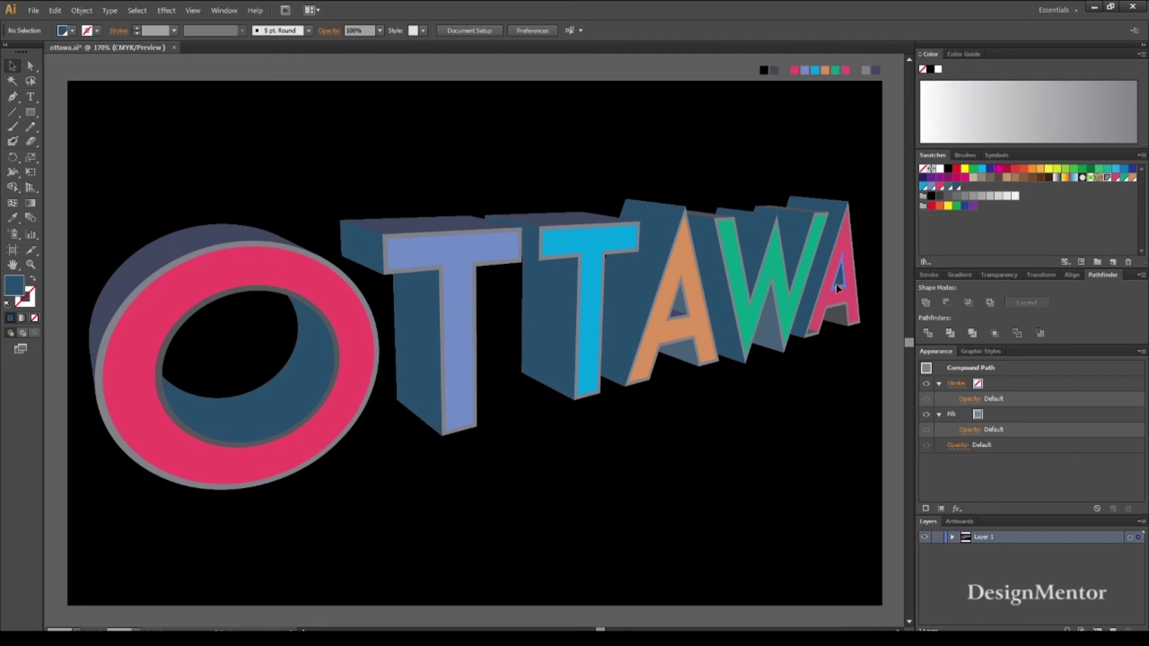
click(836, 288)
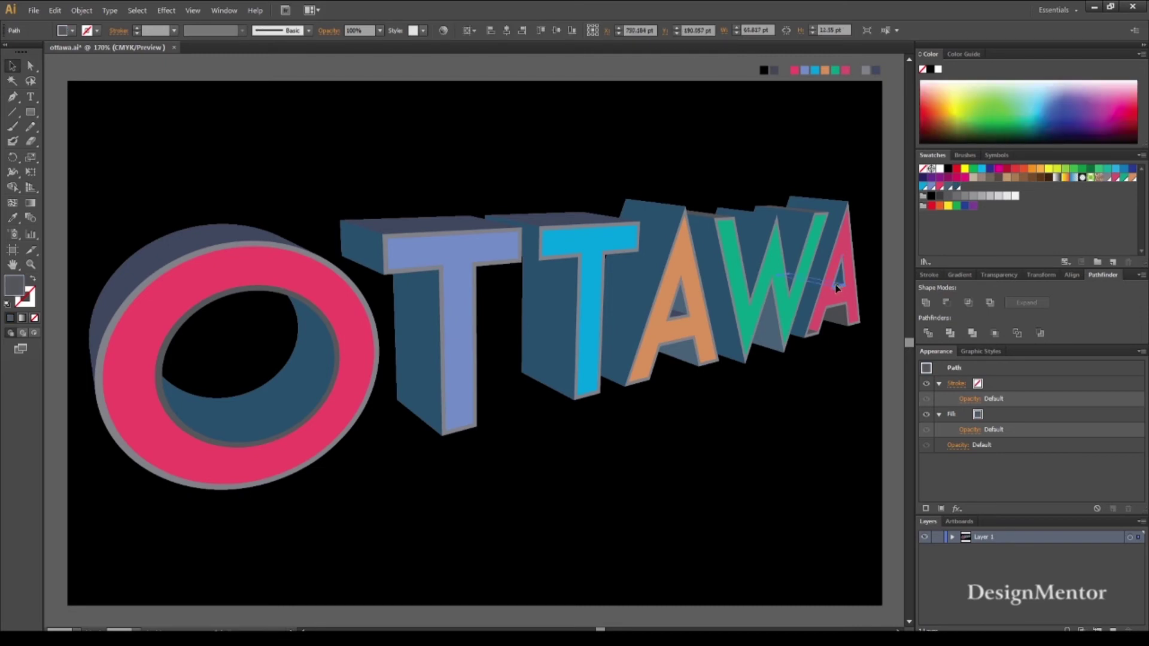
key(i)
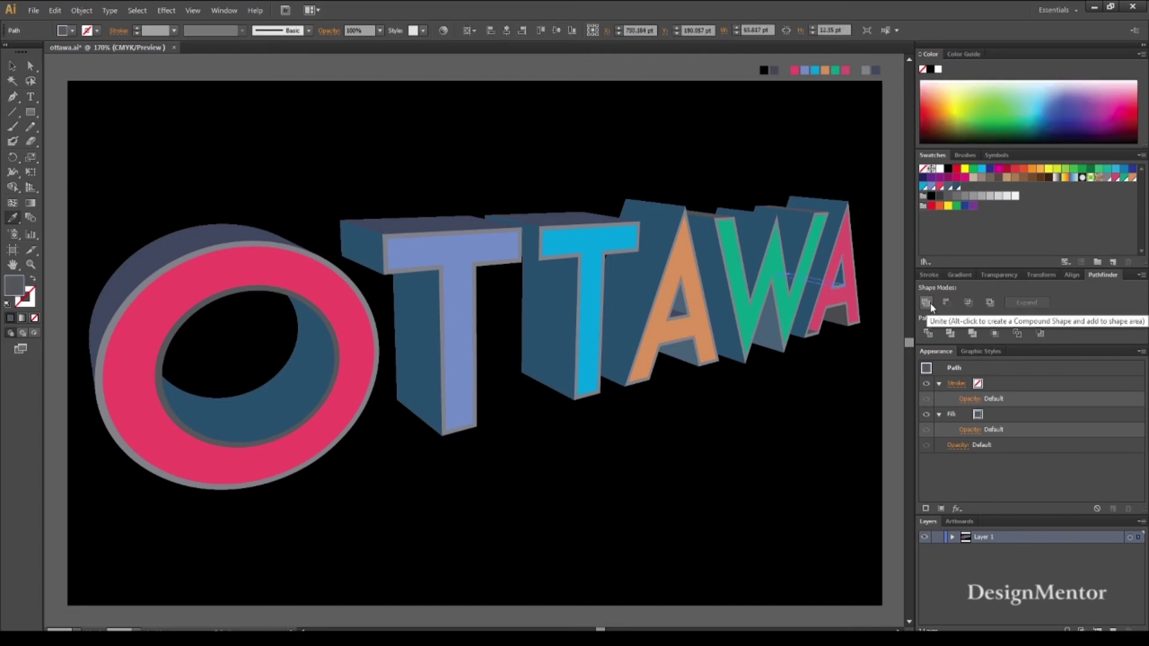
click(453, 217)
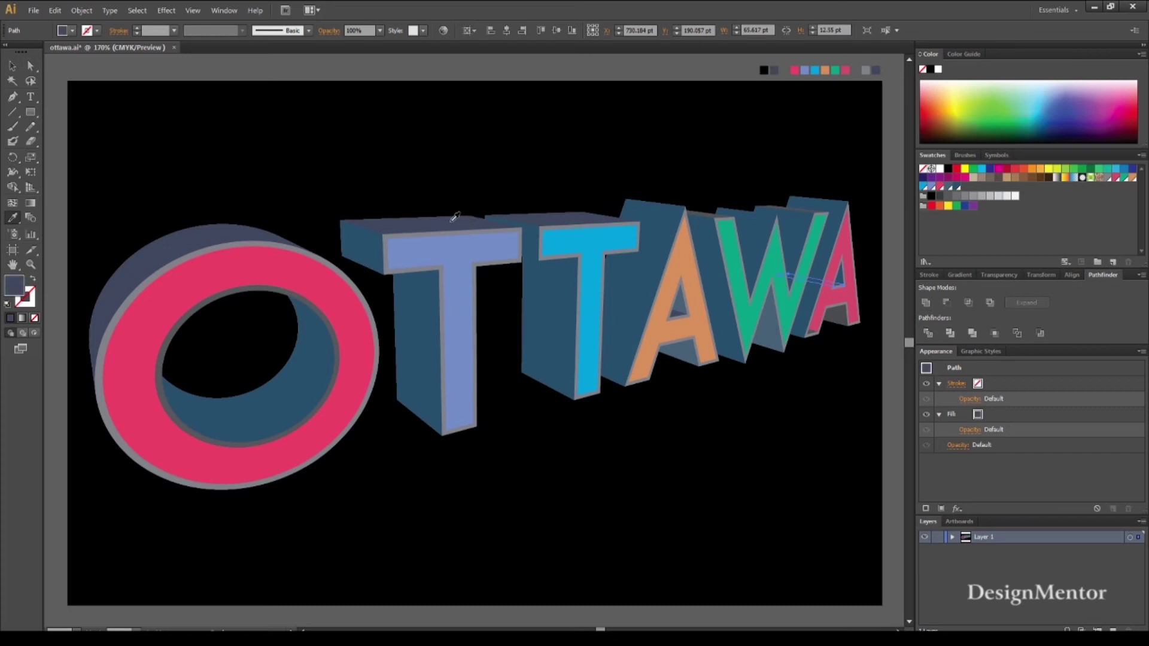
key(v)
click(763, 487)
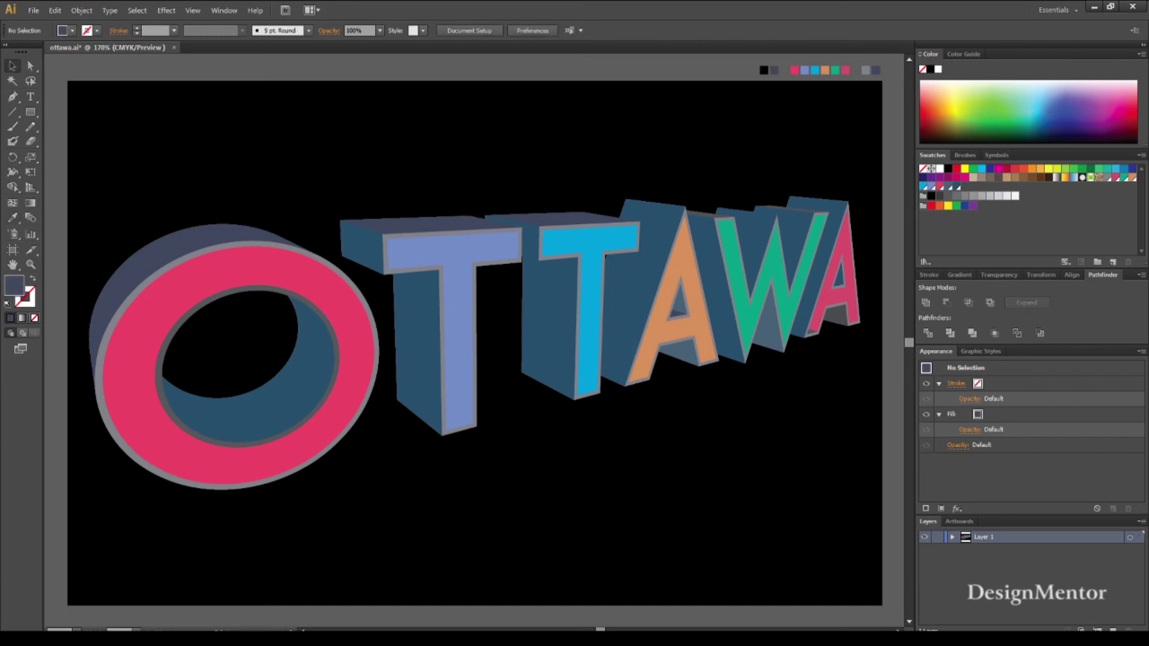
Fill the O's inner compound path with the grey from its edge, then deselect
click(231, 446)
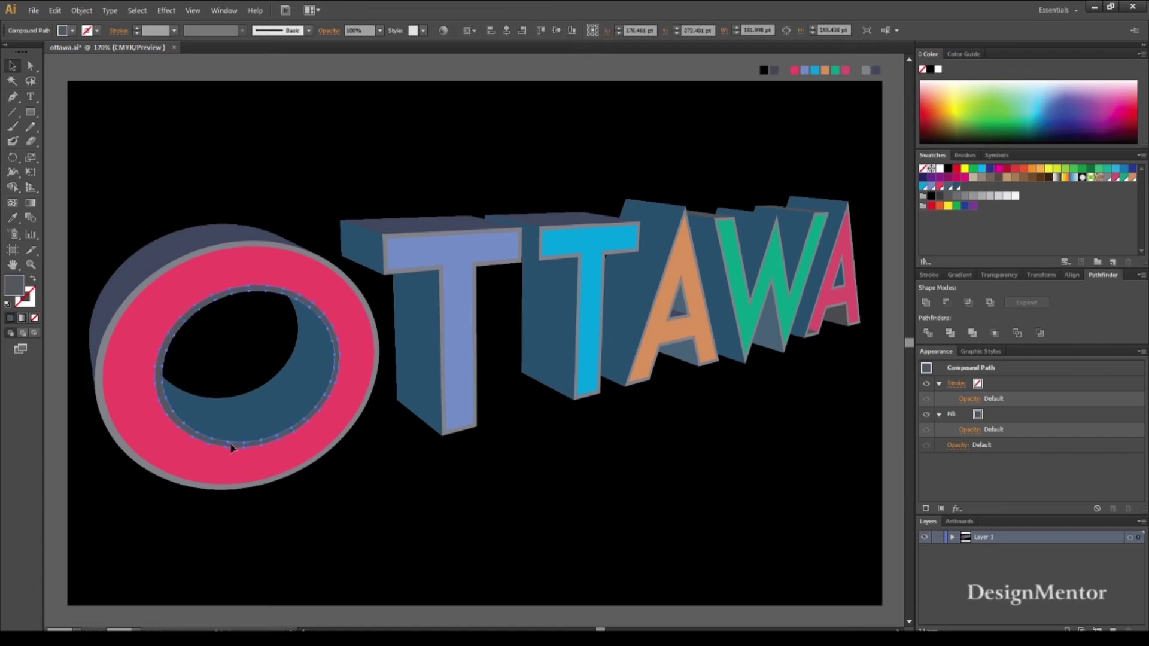
key(i)
click(111, 326)
click(12, 65)
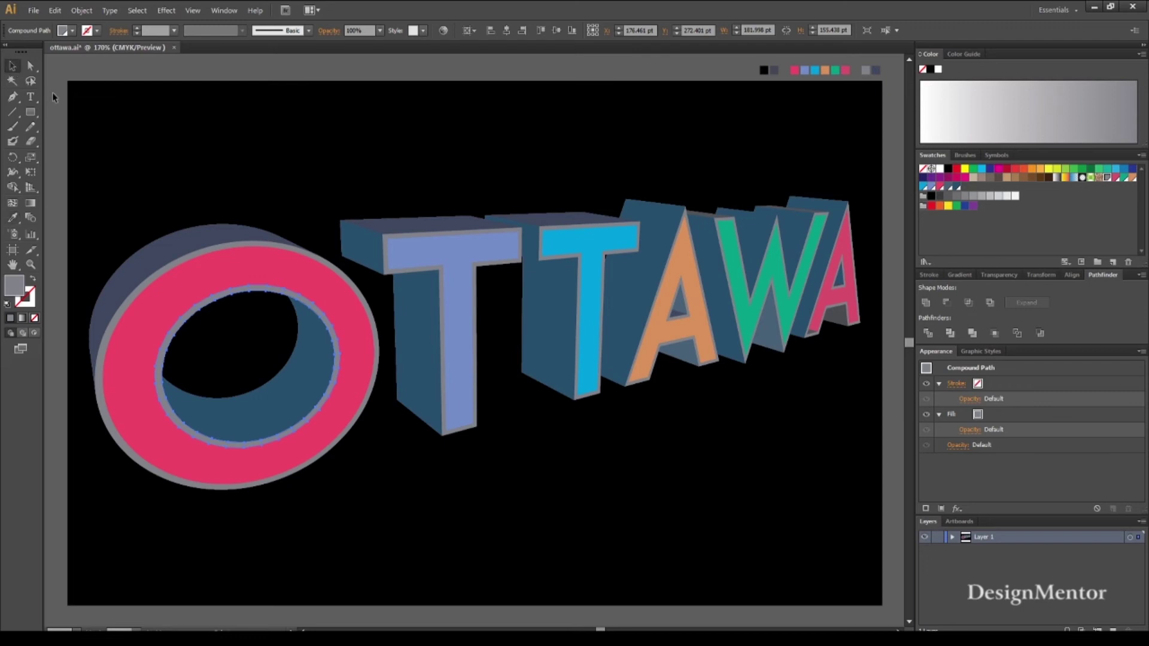
click(52, 92)
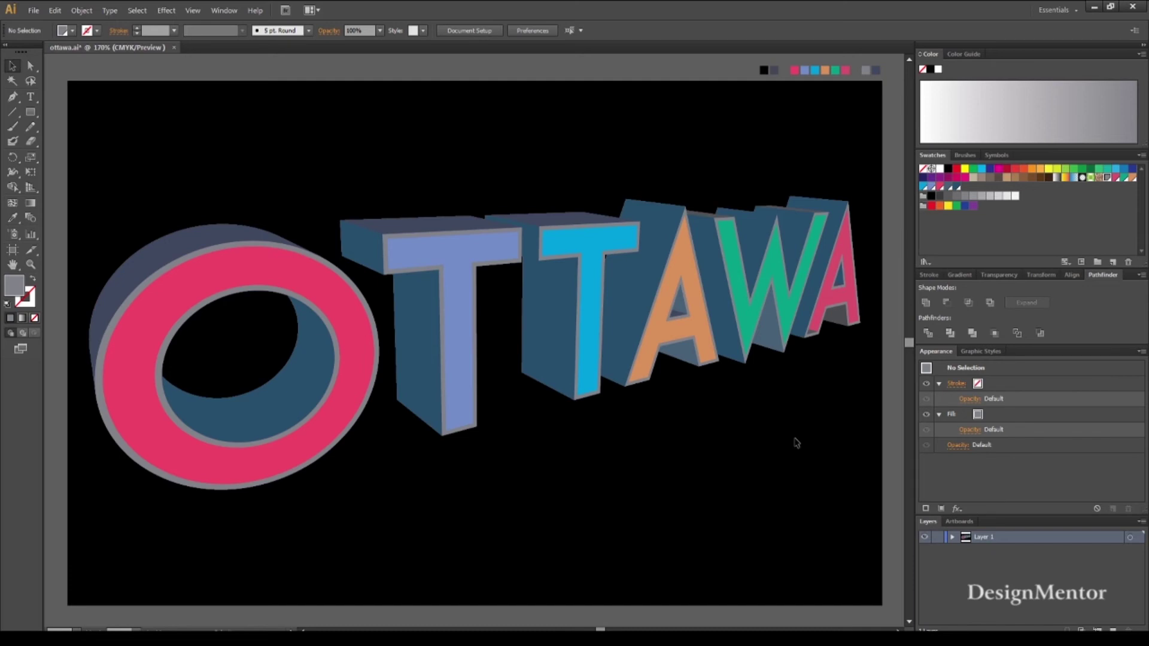
Select the orange A's crossbar face with the Eyedropper active, then clear the selection
click(676, 315)
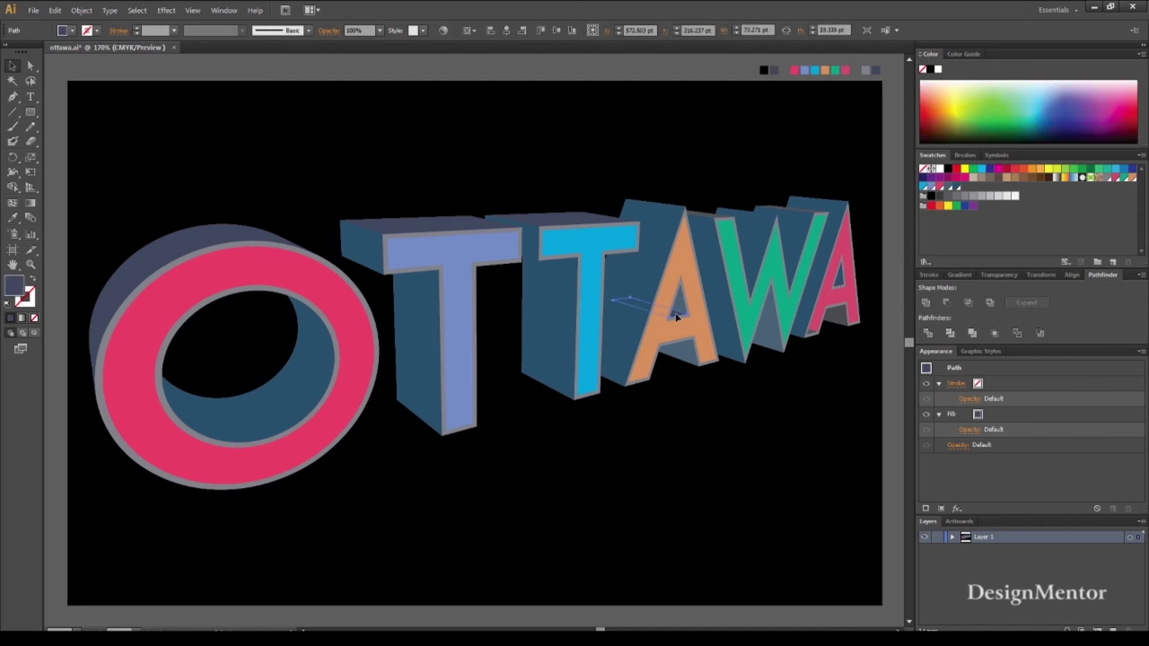
key(i)
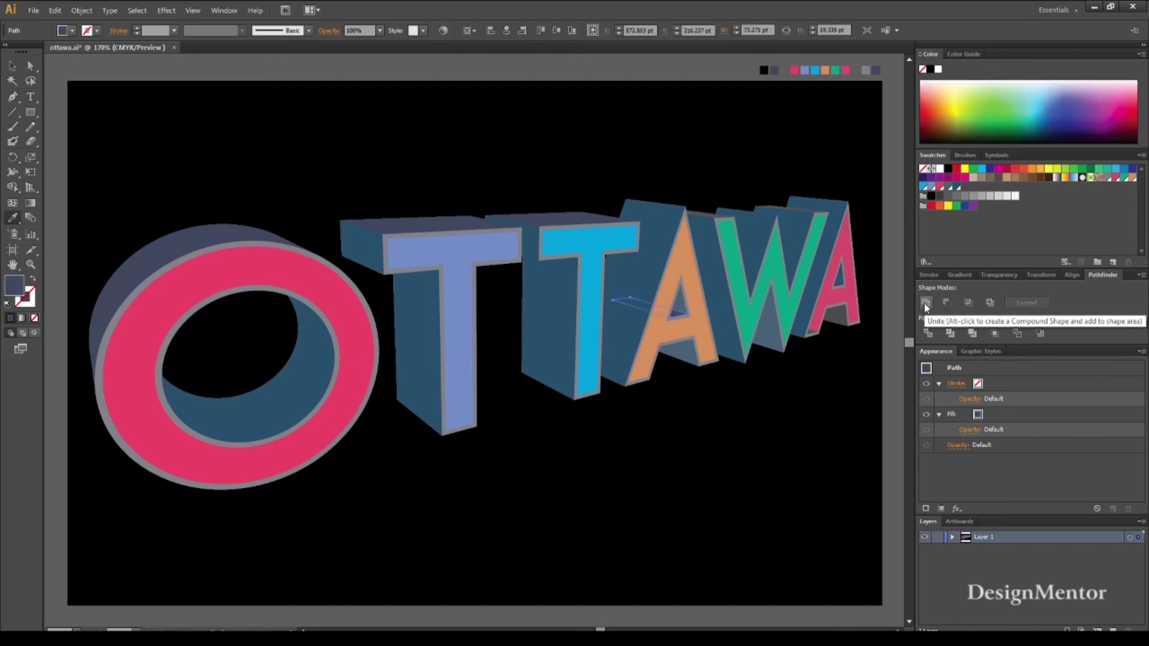
key(v)
click(85, 70)
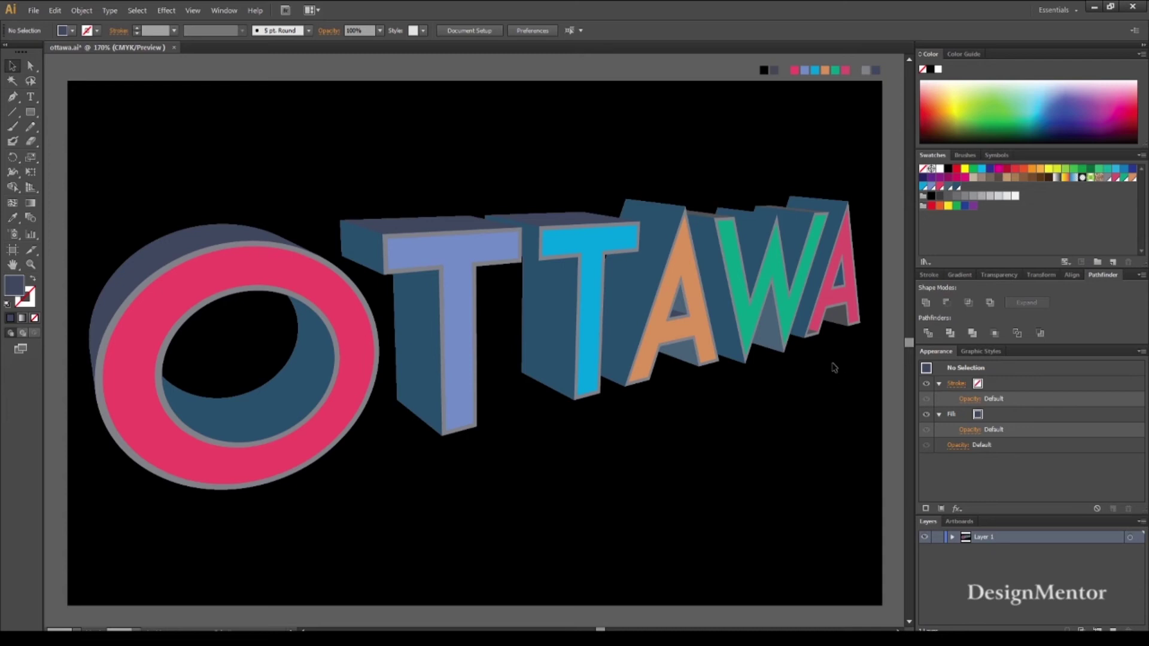
Send the thin sliver at the pink A's base to the back and save ottawa.ai
click(812, 336)
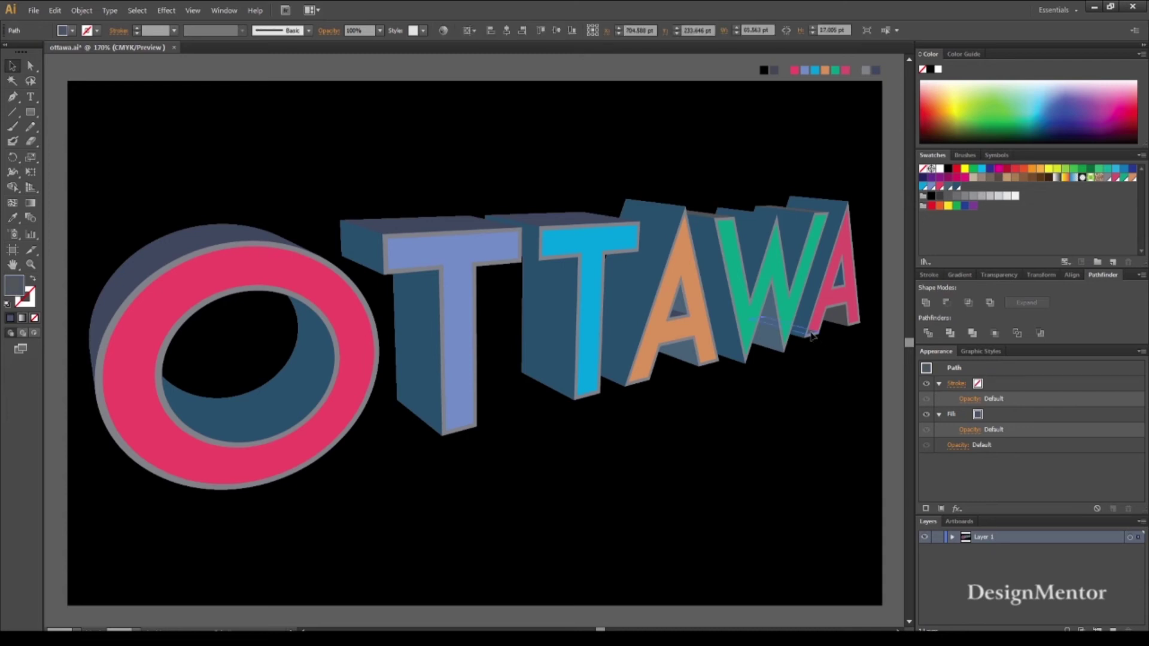
click(818, 347)
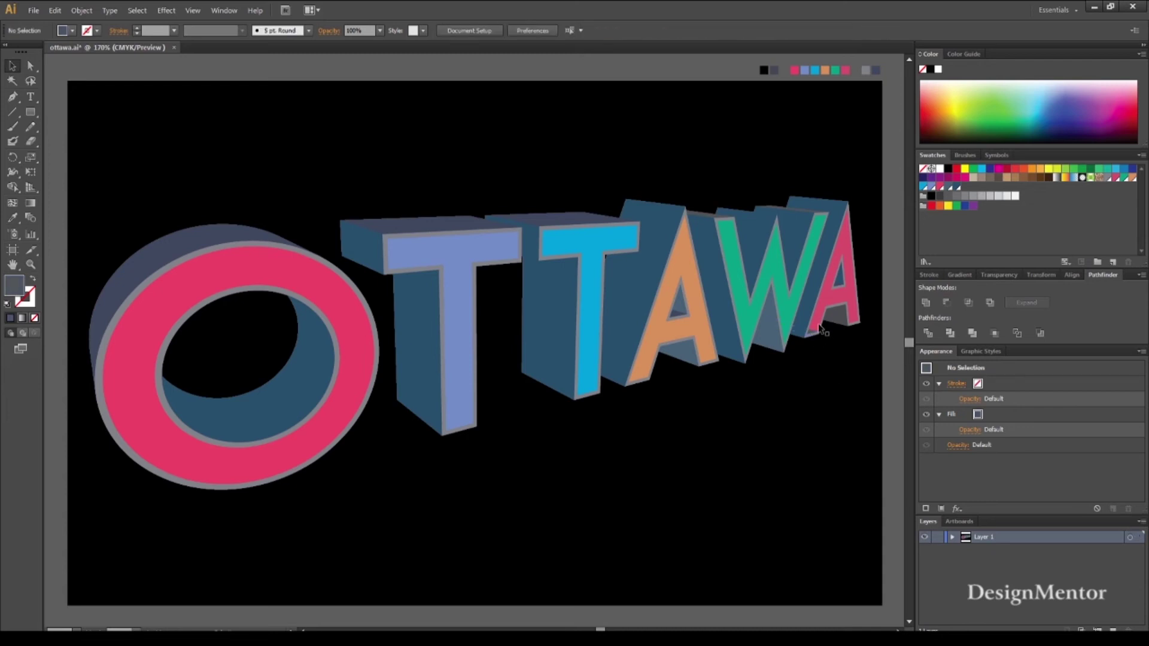
click(817, 329)
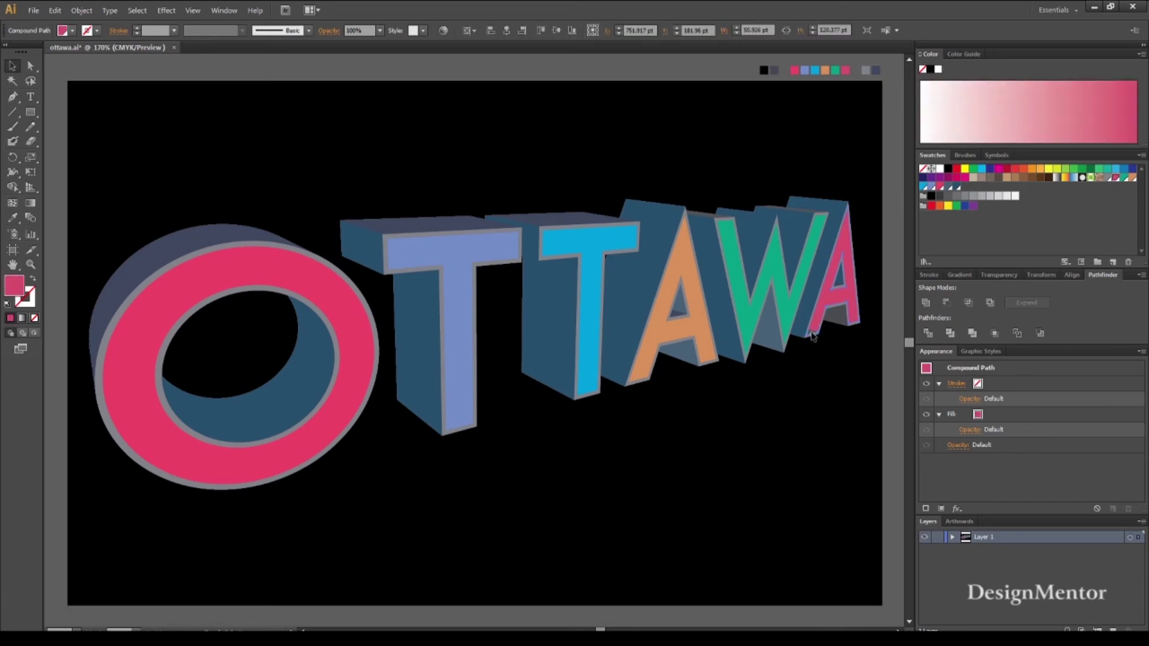
click(814, 337)
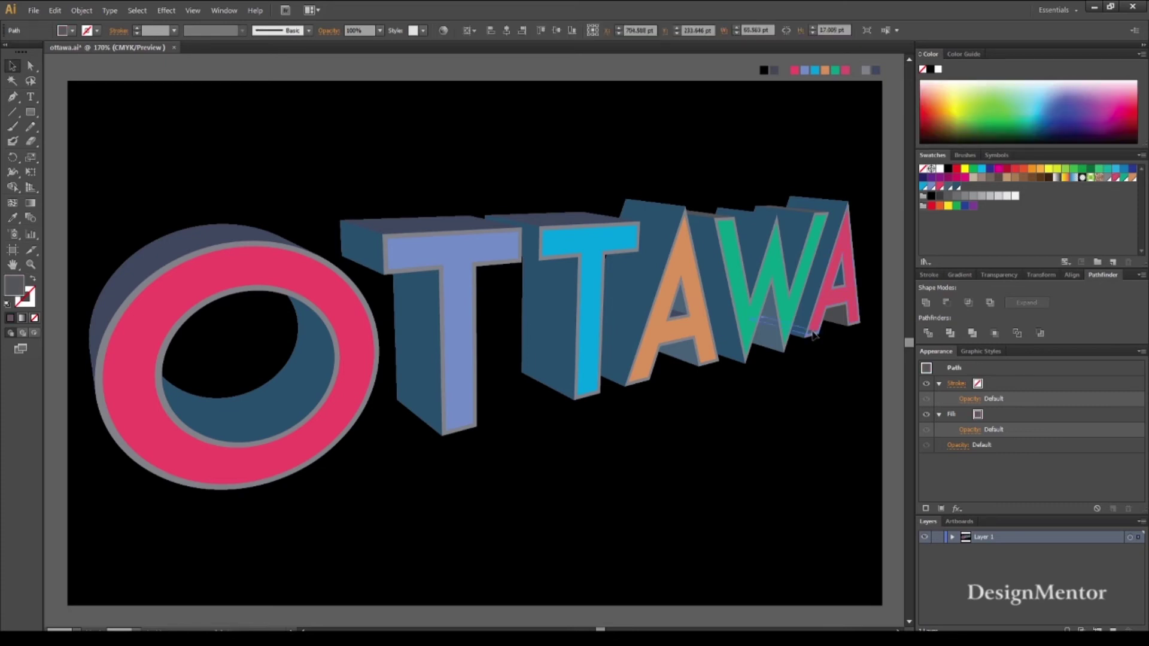
click(814, 333)
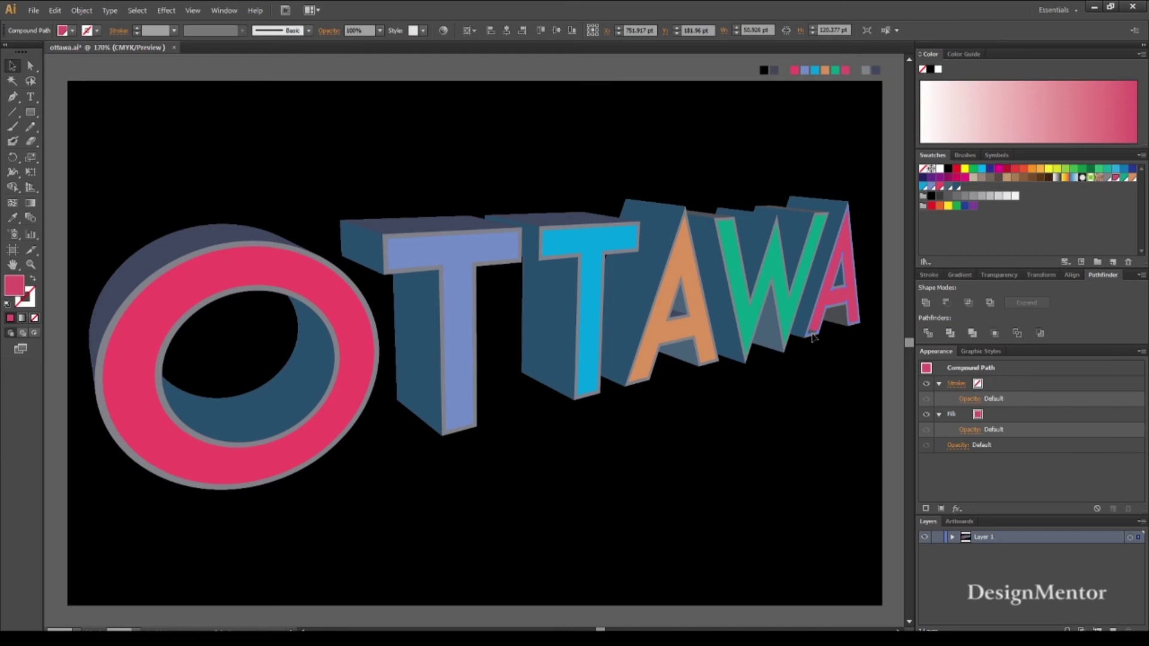
click(813, 335)
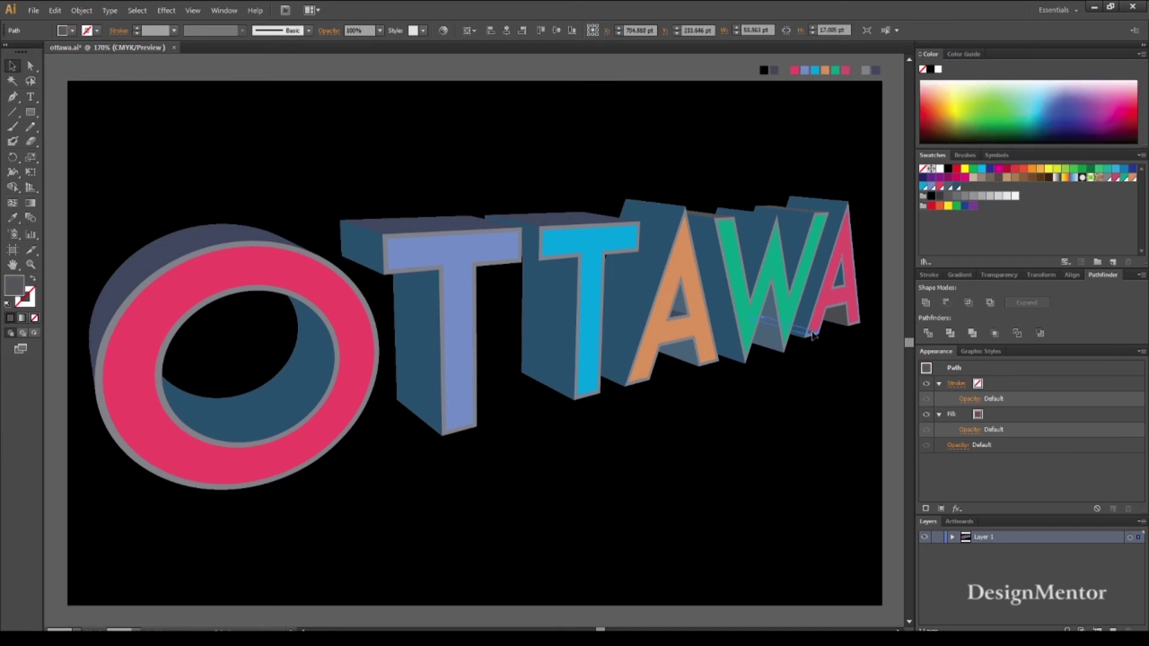
right_click(813, 335)
mouse_move(845, 507)
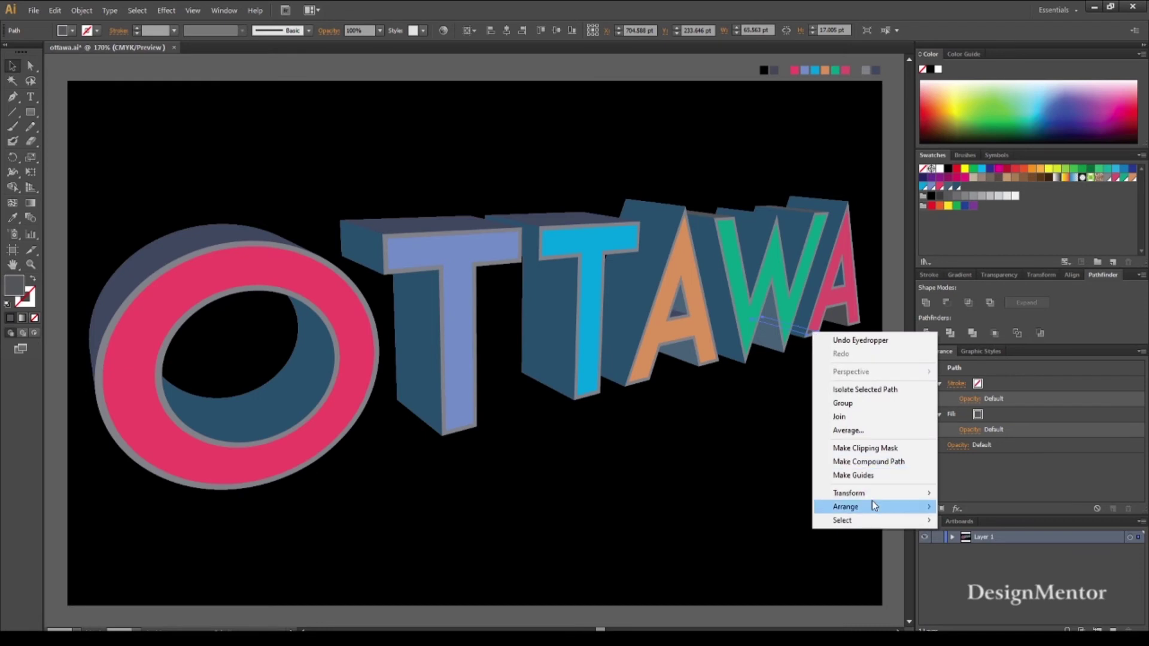
click(996, 547)
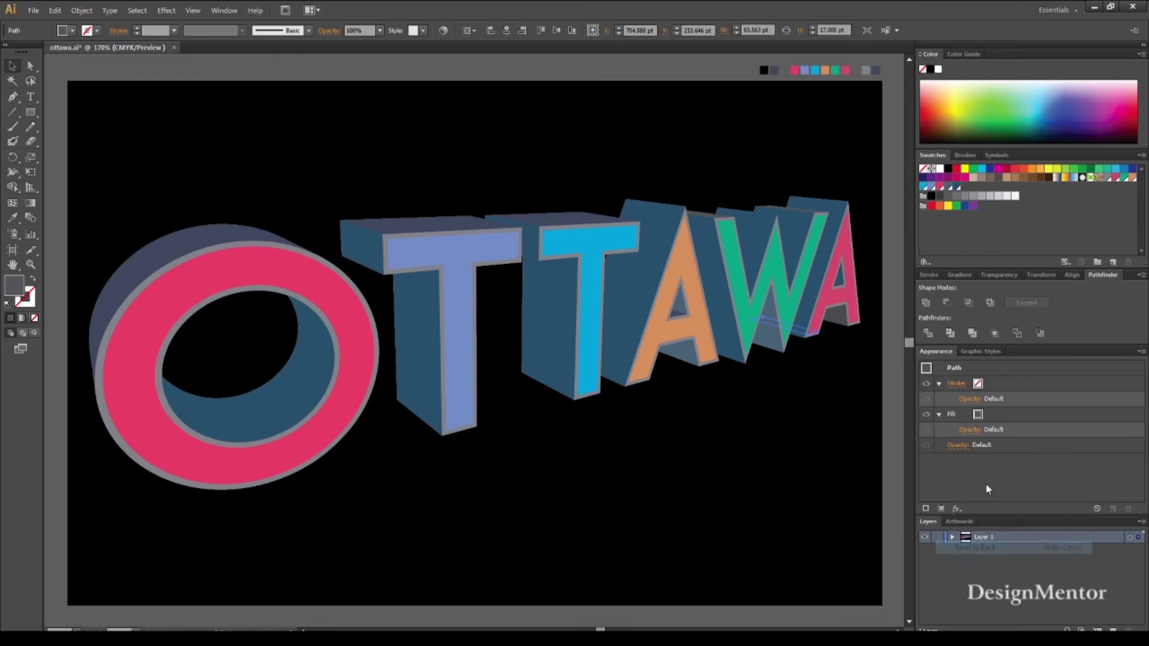
click(899, 412)
key(ctrl+s)
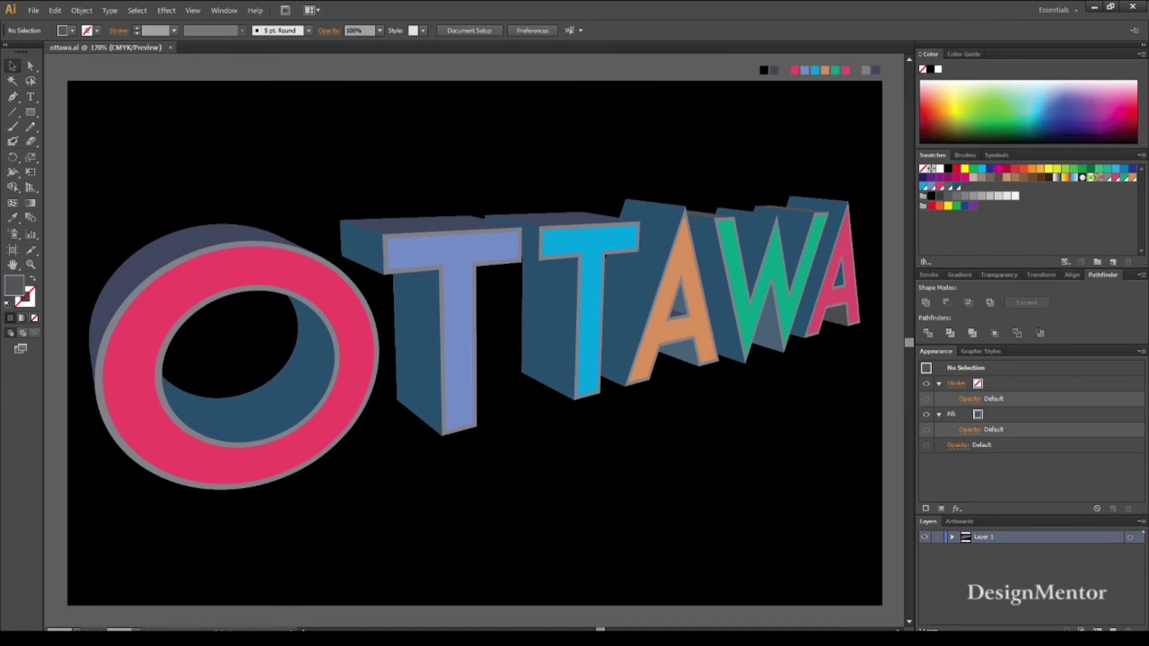
Create adjusted swatches from the O's pink (M 93, Y 53) and first T's blue (M 35)
click(234, 271)
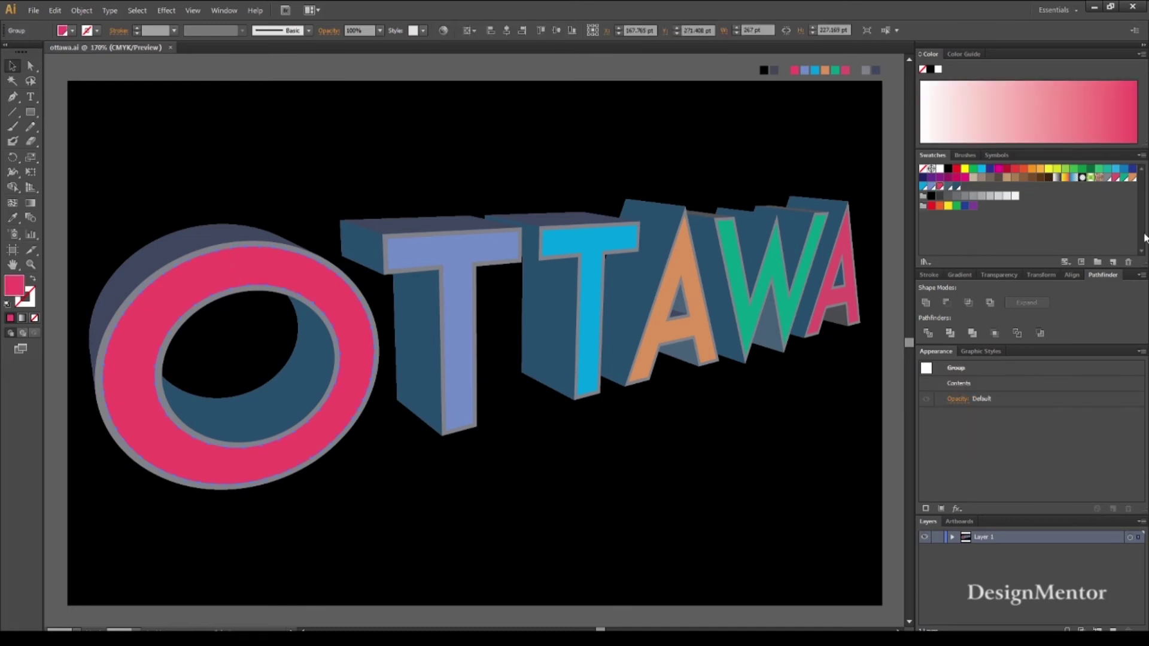
click(1112, 262)
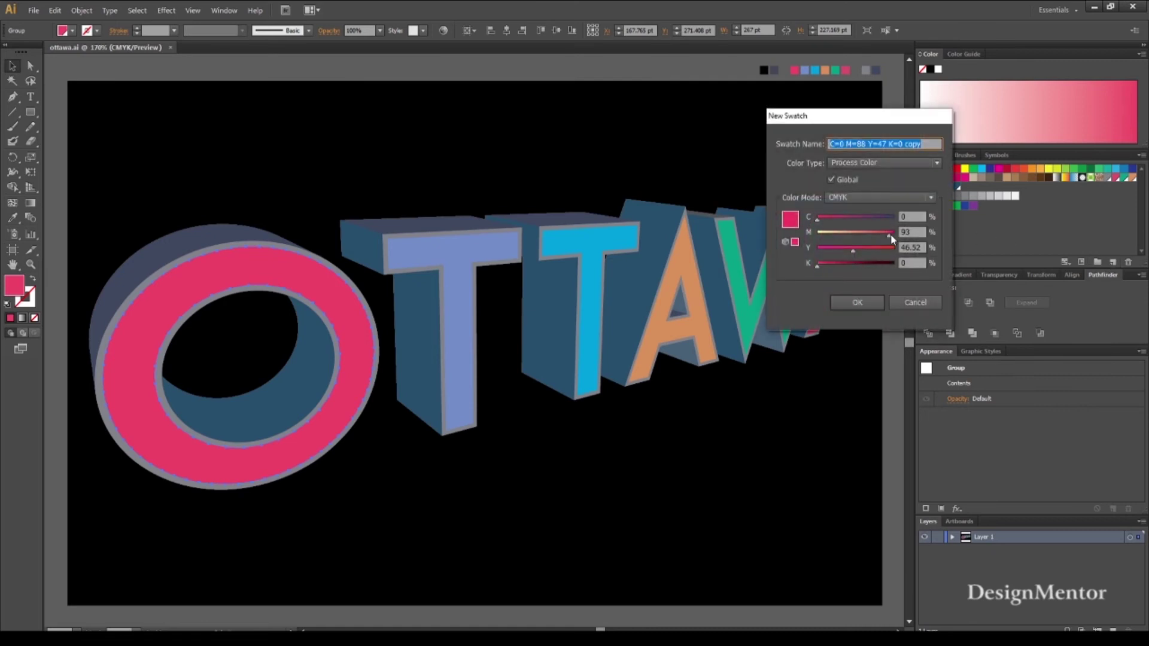
click(891, 234)
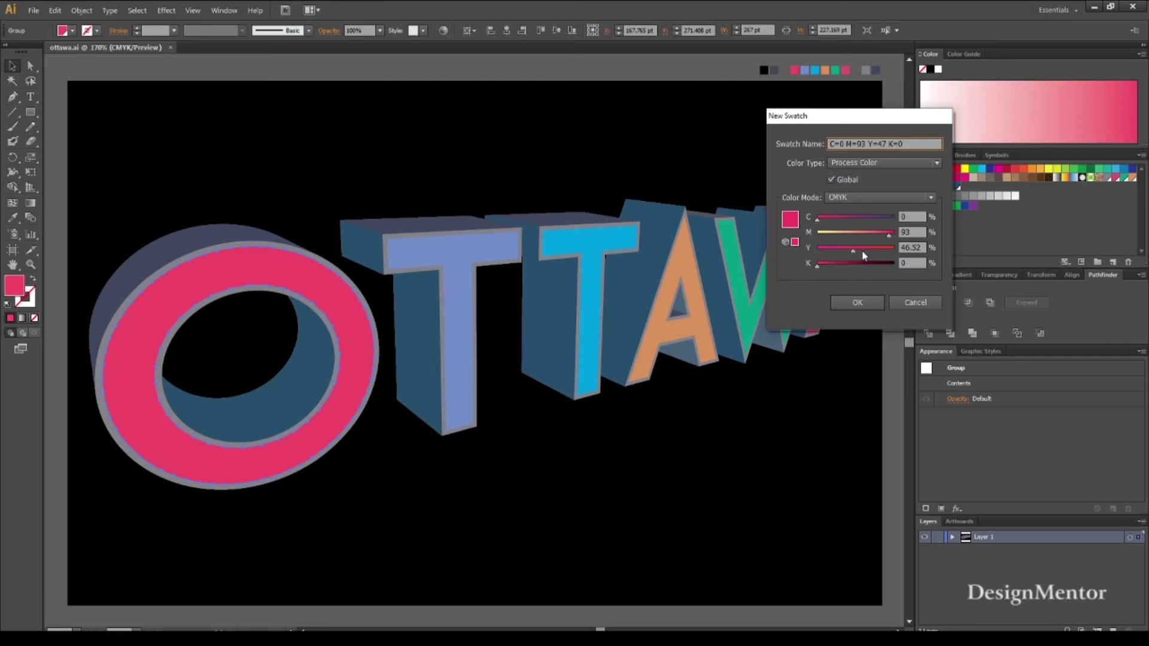
drag(853, 249, 858, 249)
click(857, 303)
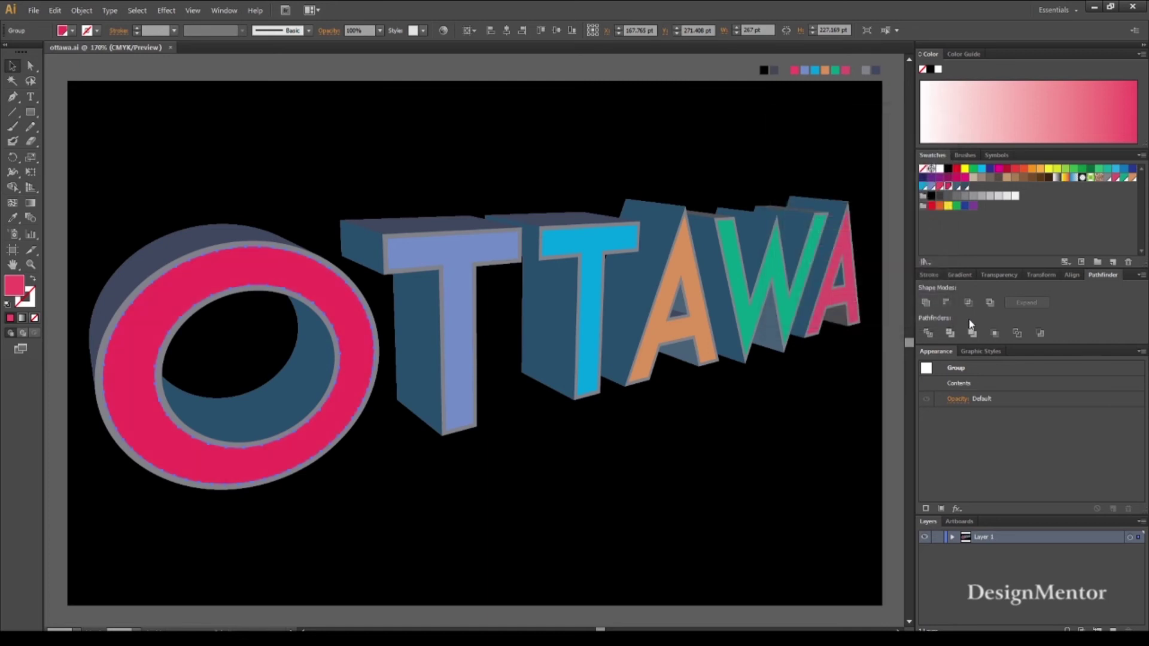
click(450, 253)
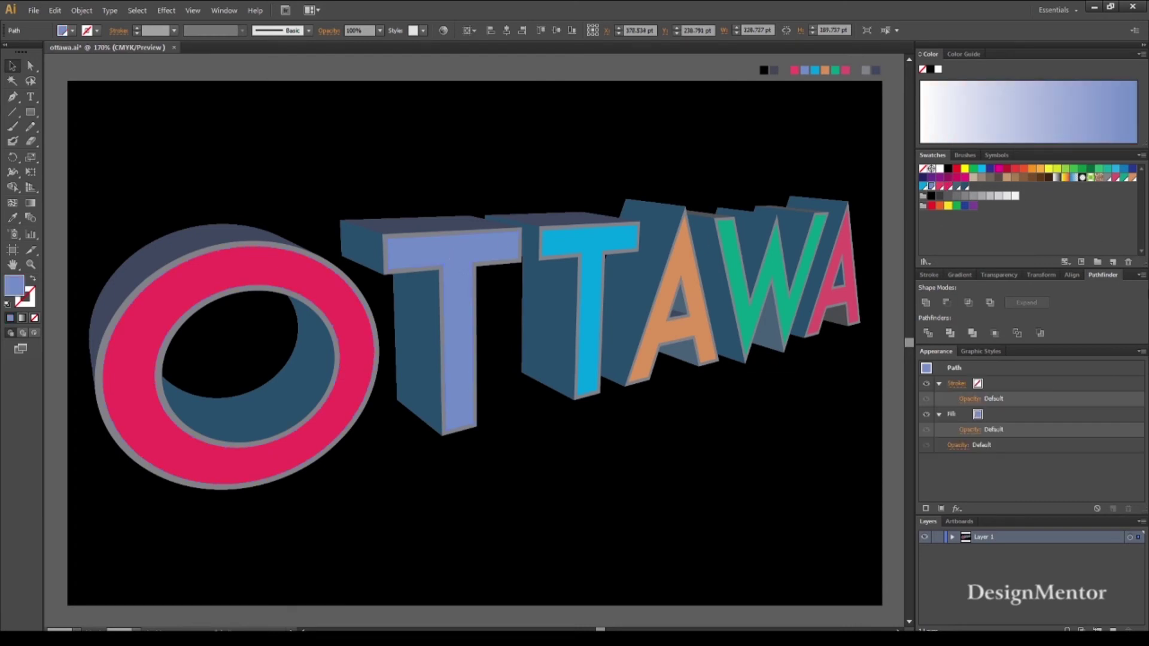
click(1113, 262)
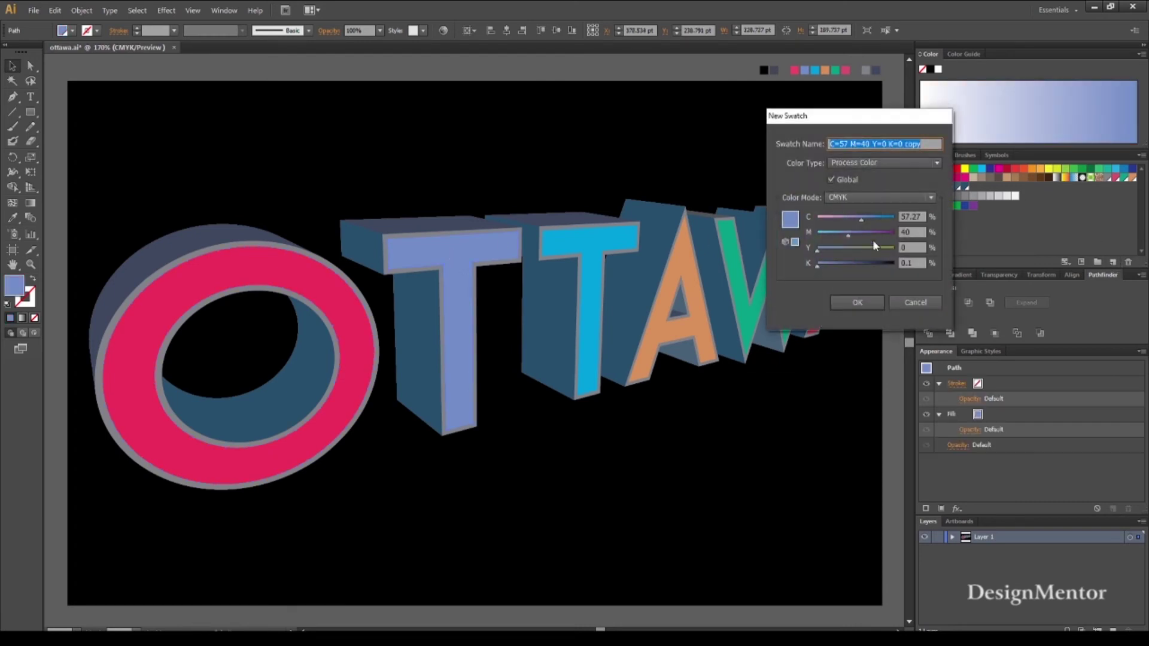
drag(845, 233, 867, 220)
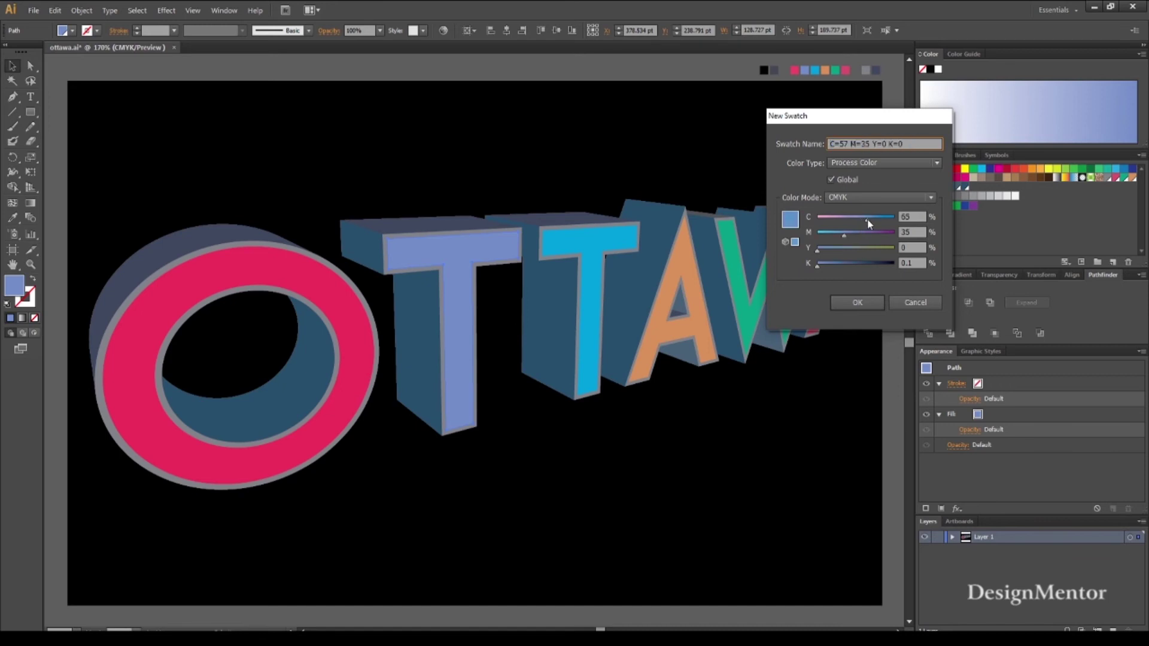
click(857, 302)
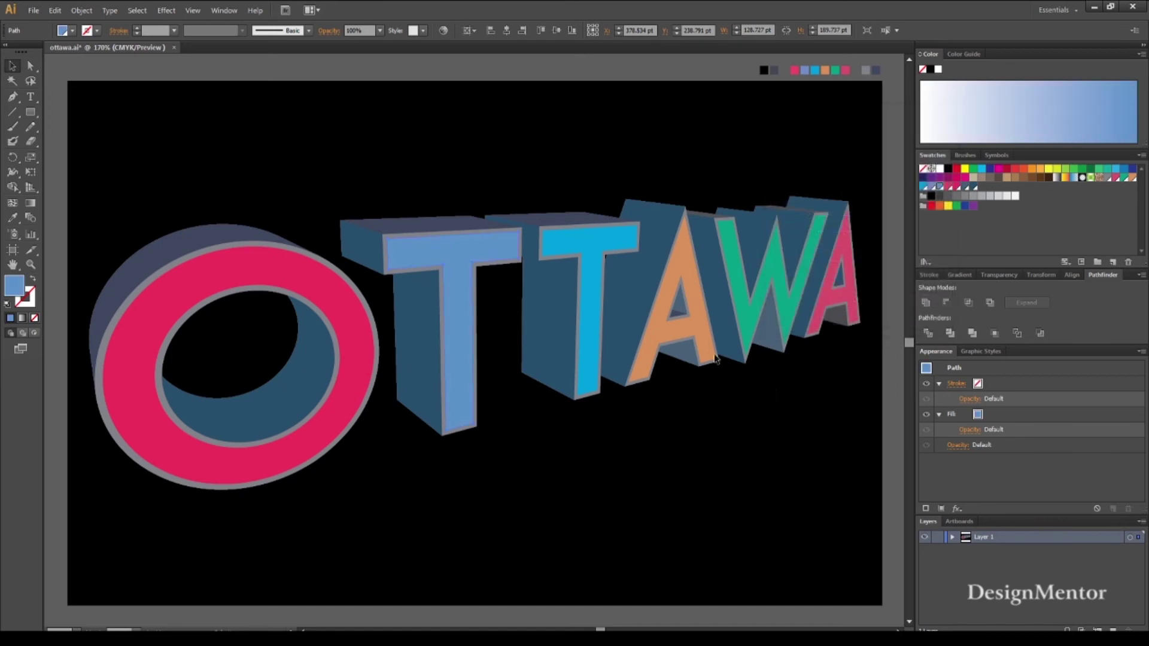
Create adjusted swatches from the second T's cyan (C 93) and the orange A (more yellow)
click(584, 250)
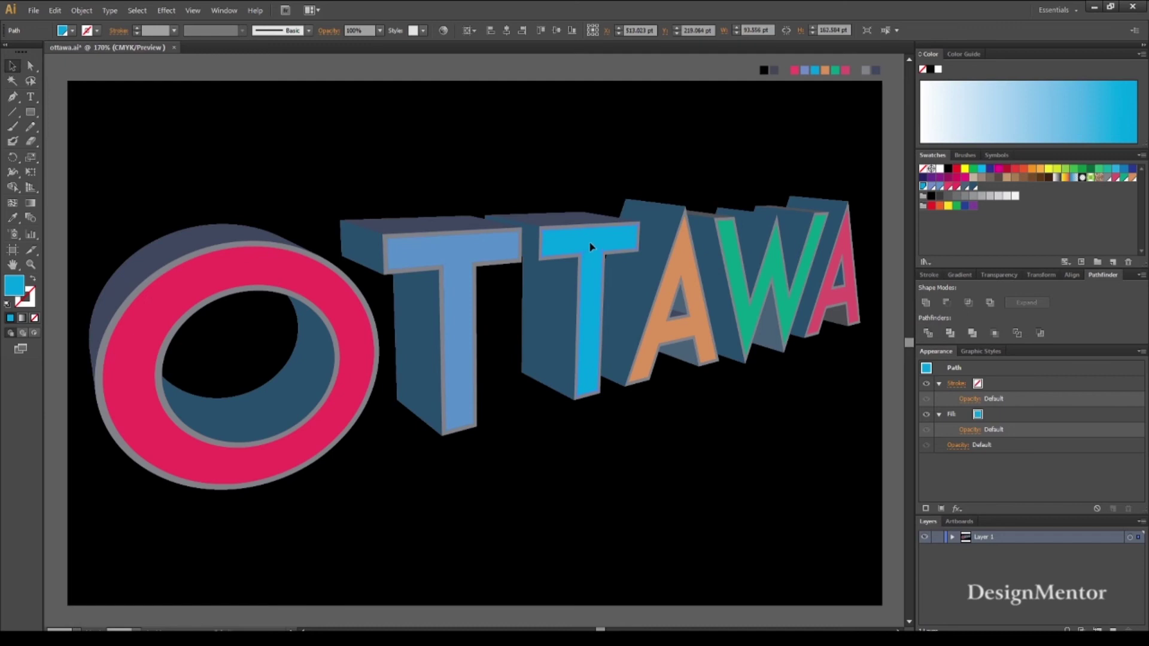
click(1111, 262)
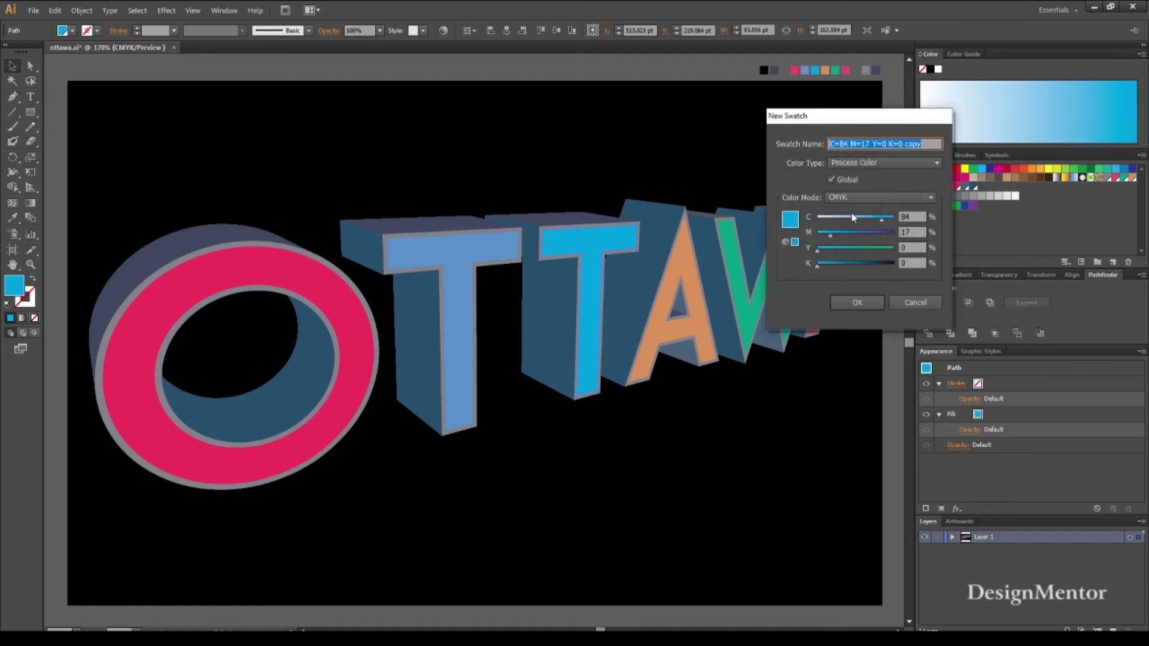
drag(882, 219, 889, 218)
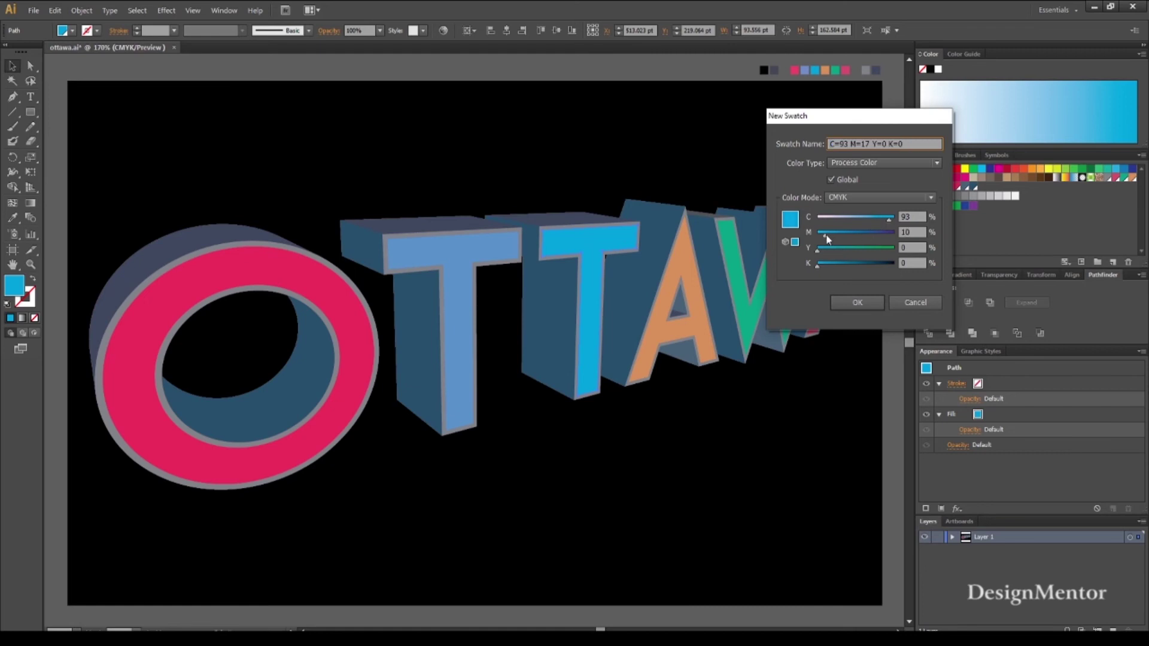
click(858, 302)
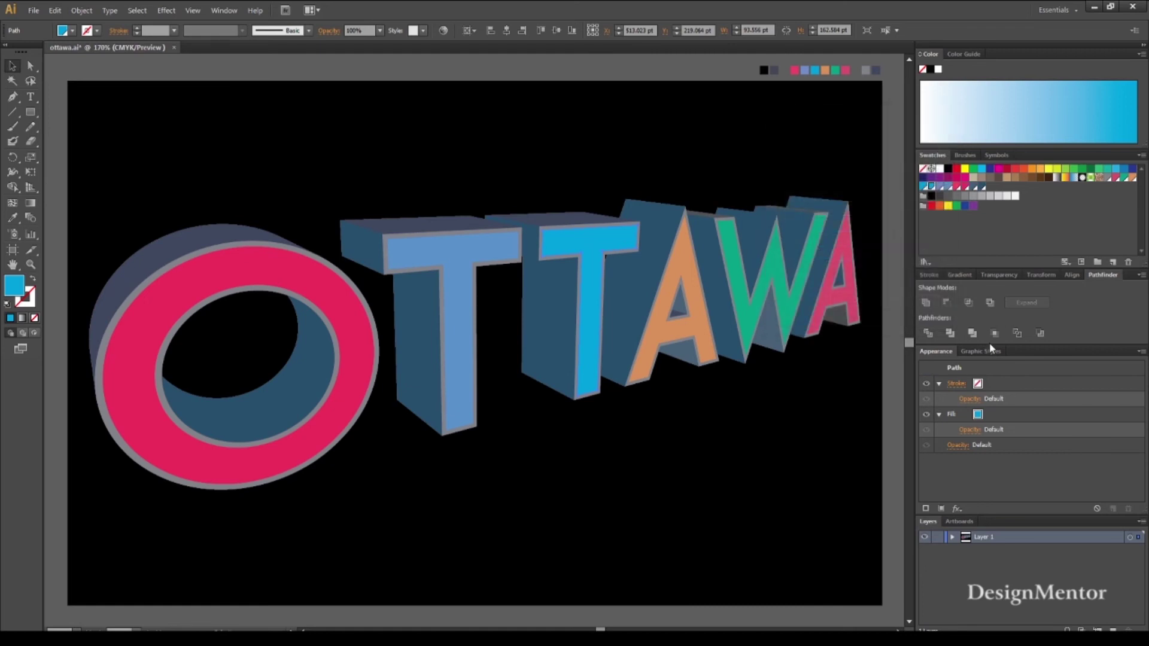
click(693, 258)
click(1112, 262)
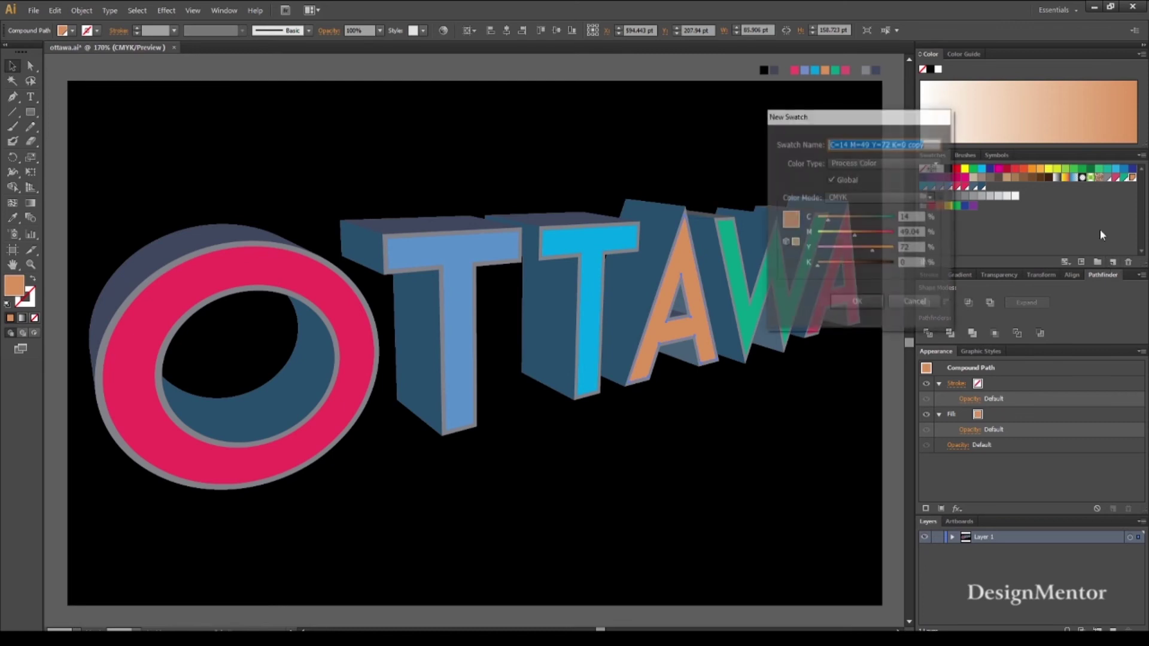
drag(873, 255, 853, 238)
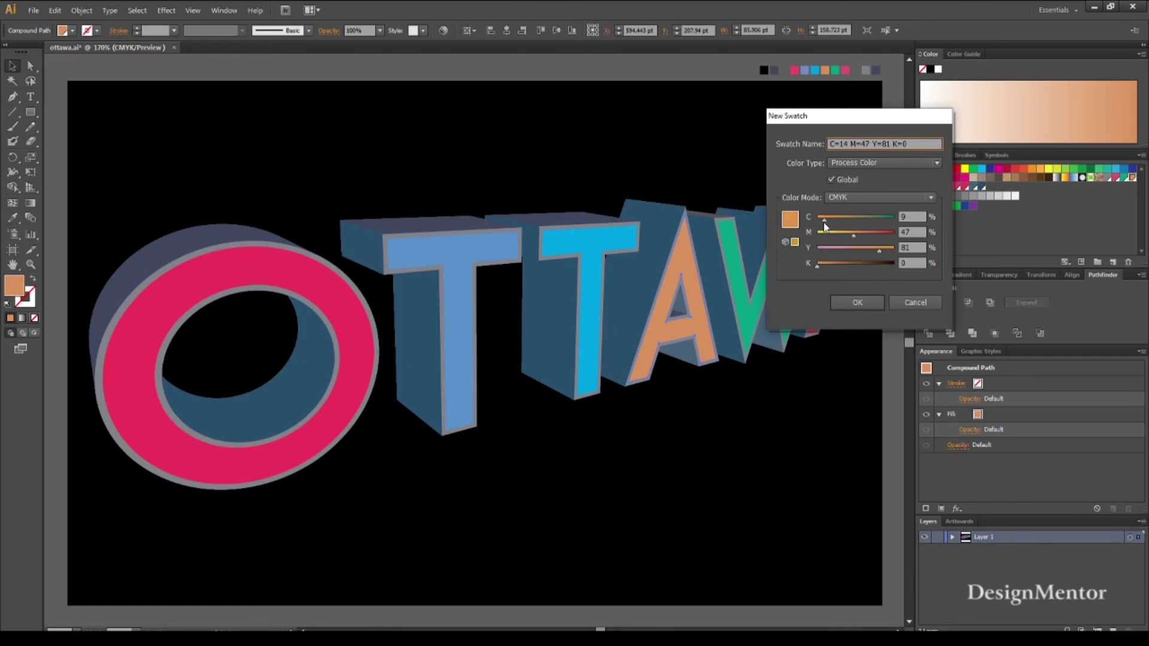
click(861, 303)
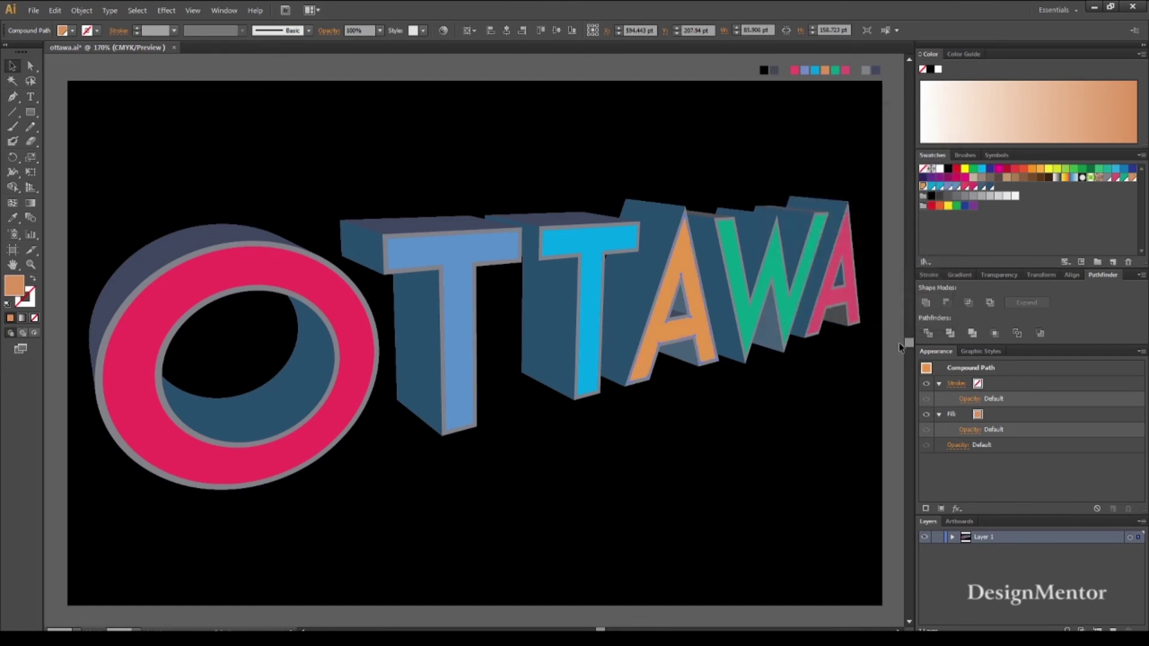
Create adjusted swatches from the green W (C 95) and pink A (M 88, Y 52)
click(745, 321)
click(1112, 262)
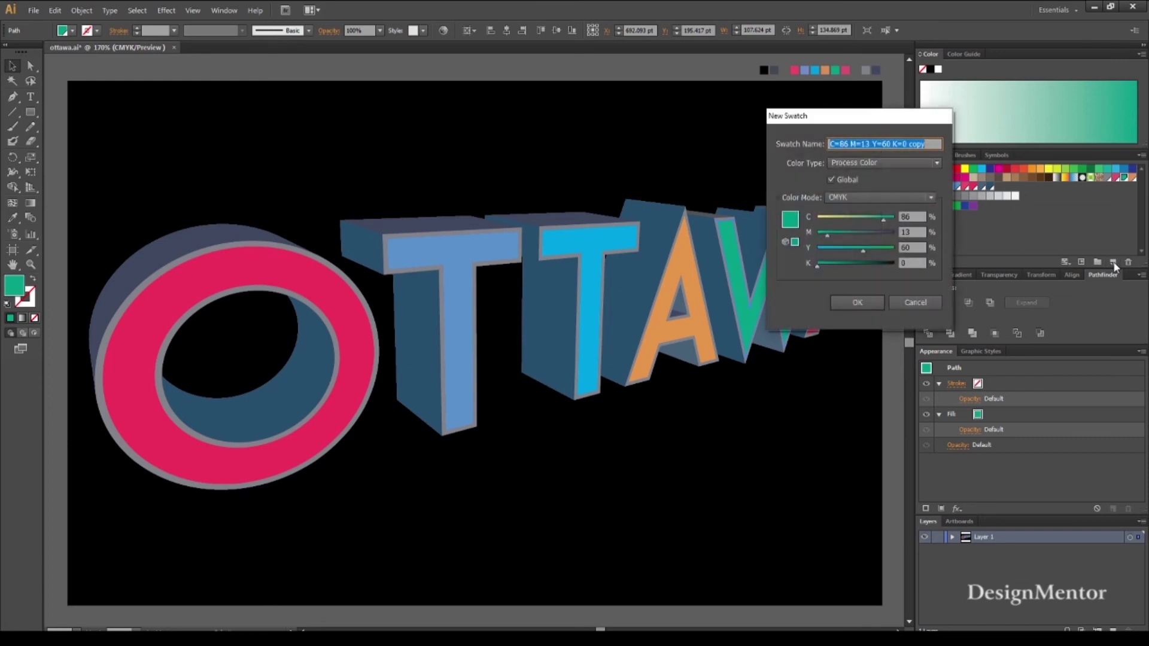
drag(888, 220, 891, 221)
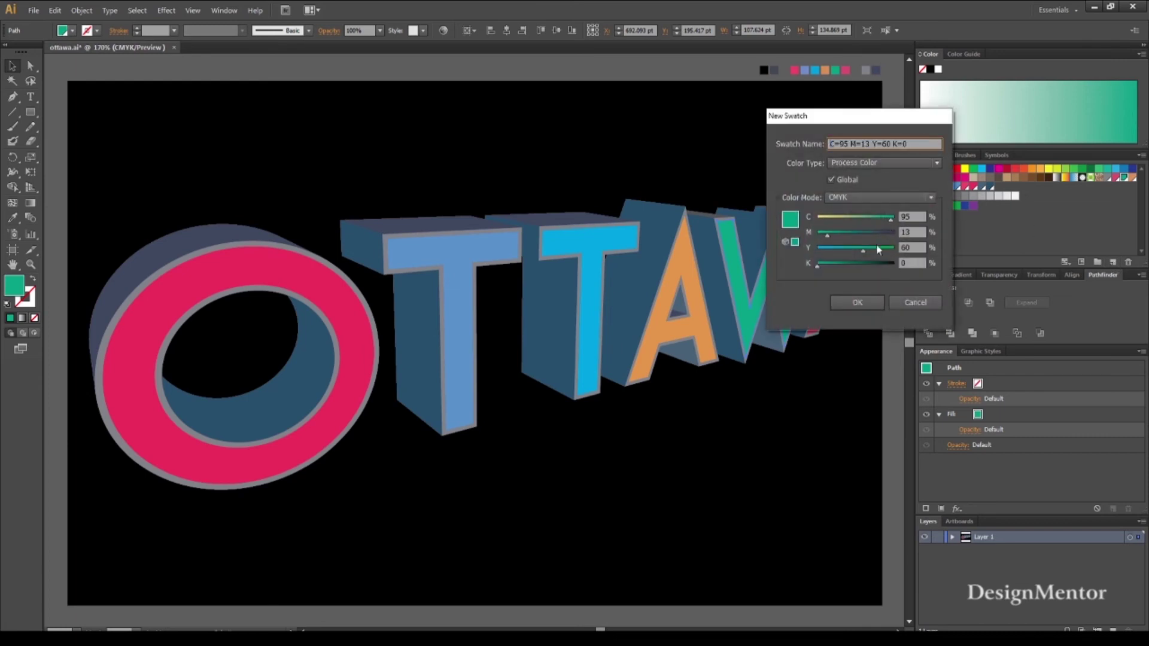
click(861, 302)
click(831, 296)
click(1119, 262)
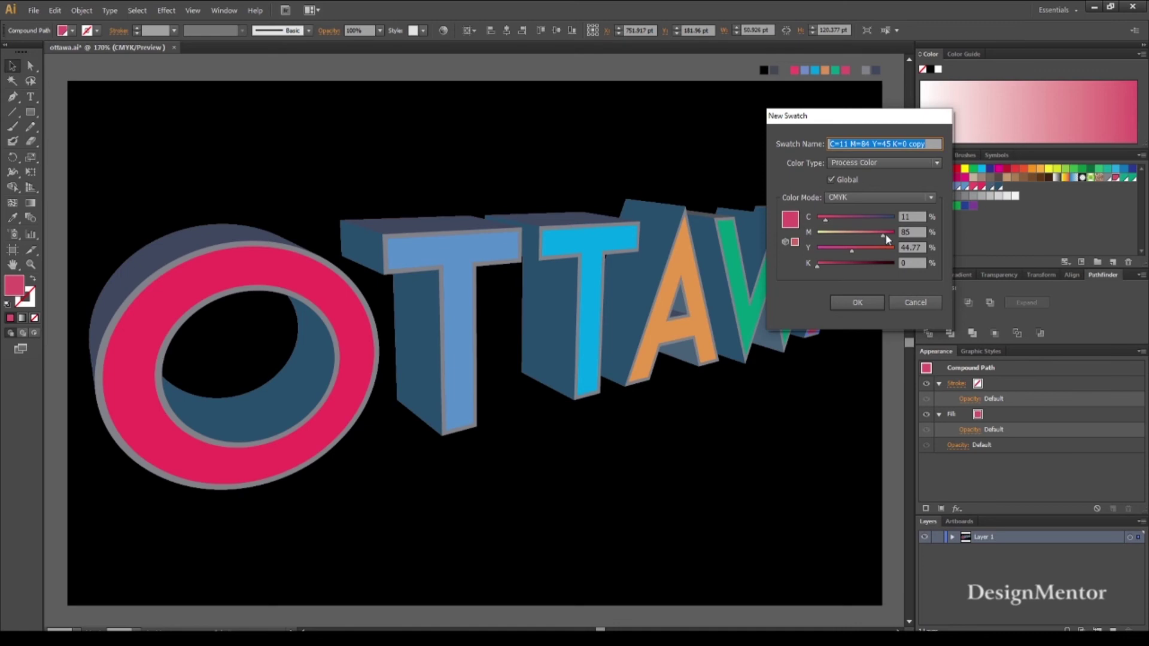
click(886, 234)
drag(853, 251, 857, 250)
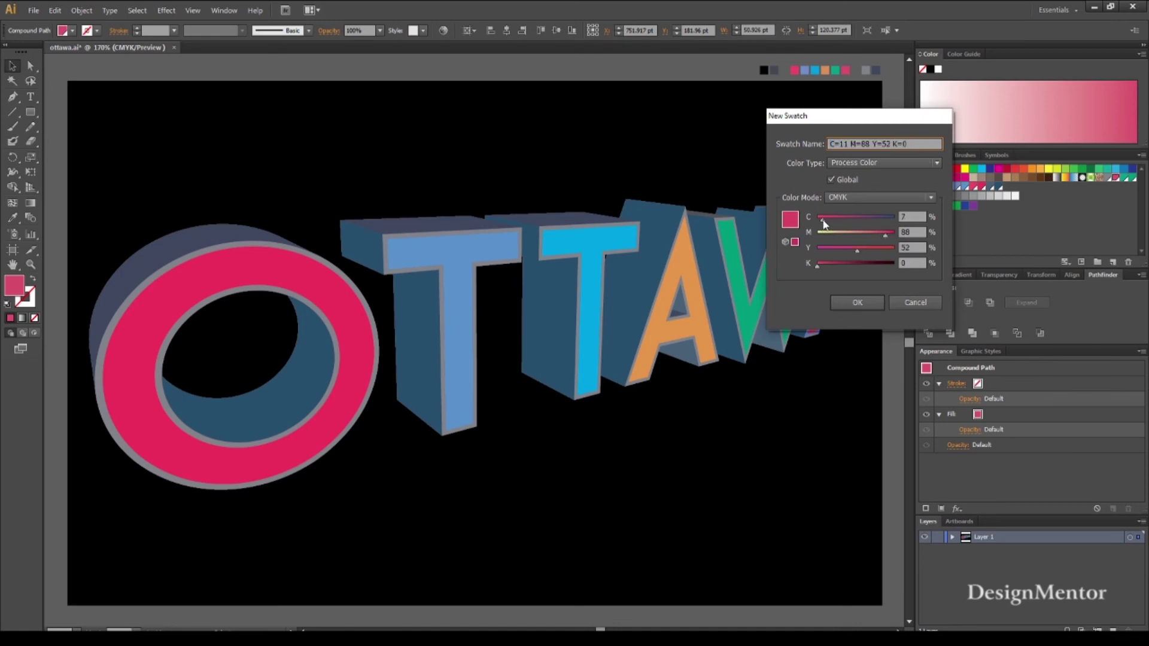
click(858, 302)
click(891, 353)
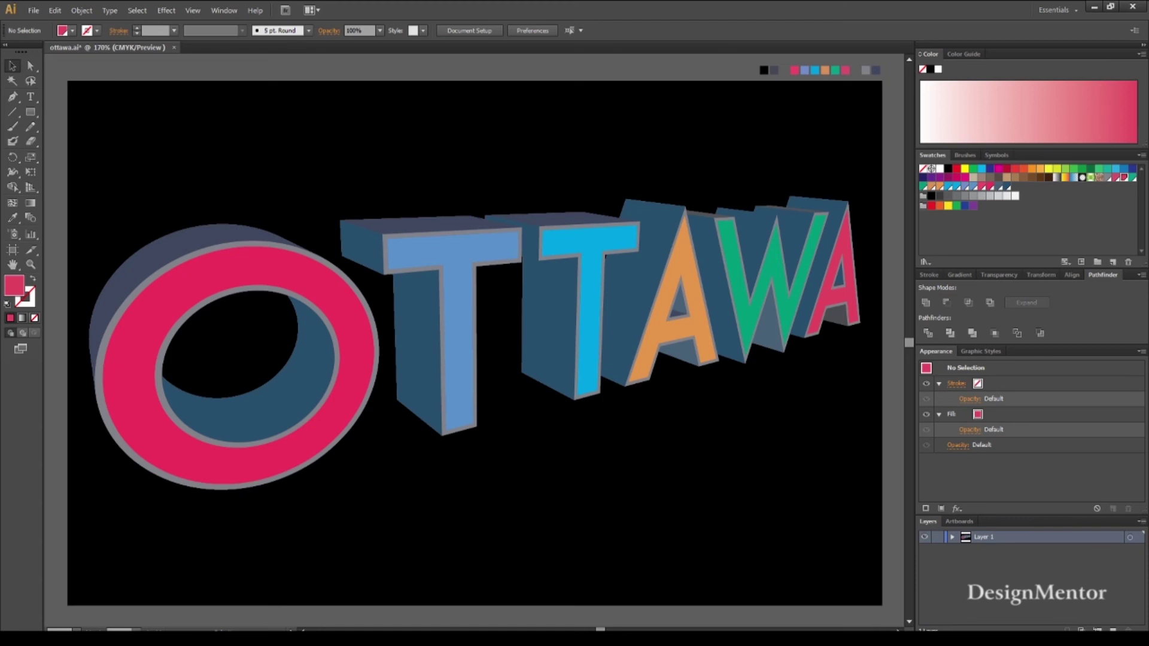
Draw a diagonal line from the O's lower left past the final A
key(backslash)
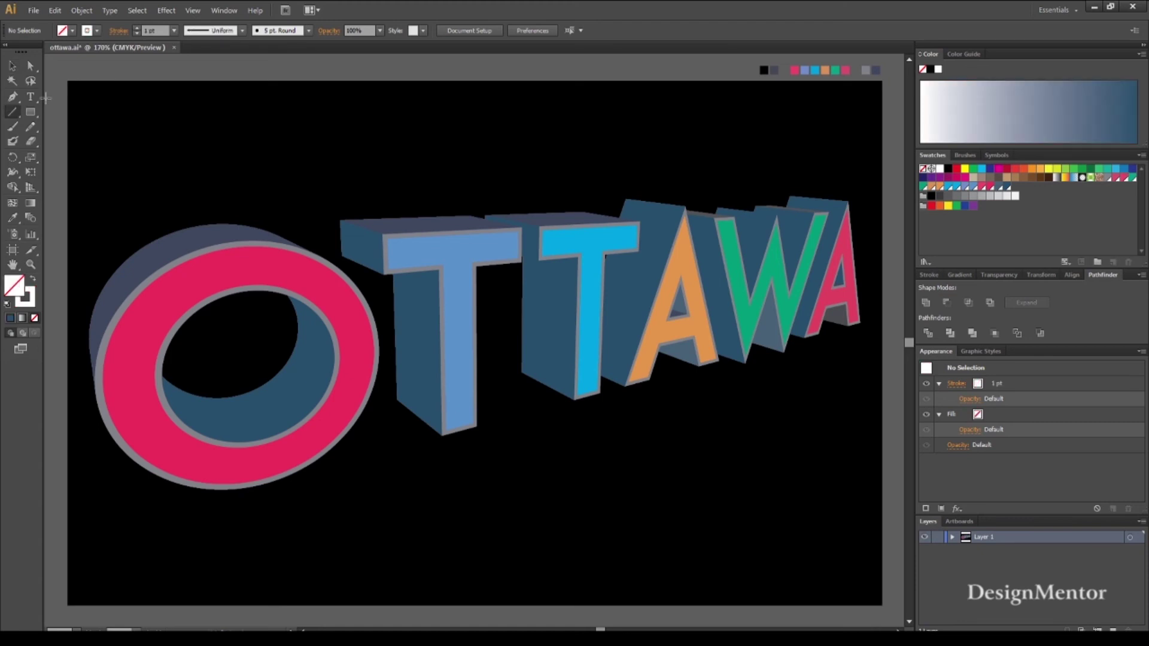
mouse_move(94, 450)
mouse_down()
mouse_move(869, 282)
mouse_move(868, 254)
mouse_up()
click(10, 66)
Divide all the letters along the diagonal line with Pathfinder Divide
click(344, 414)
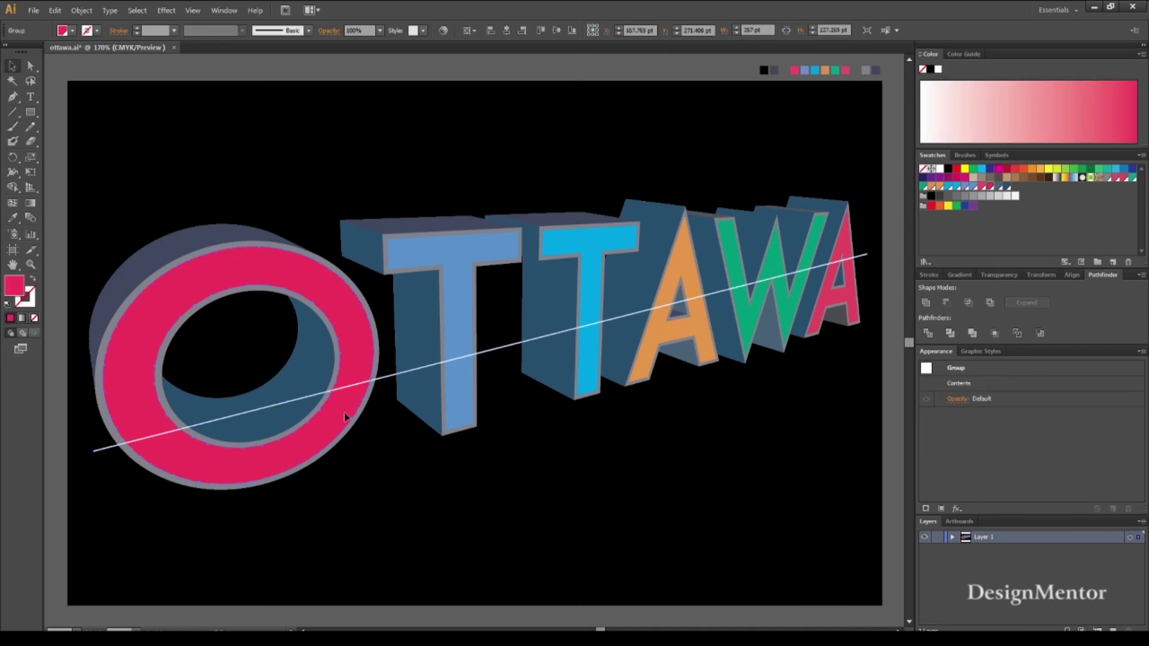
shift+click(450, 379)
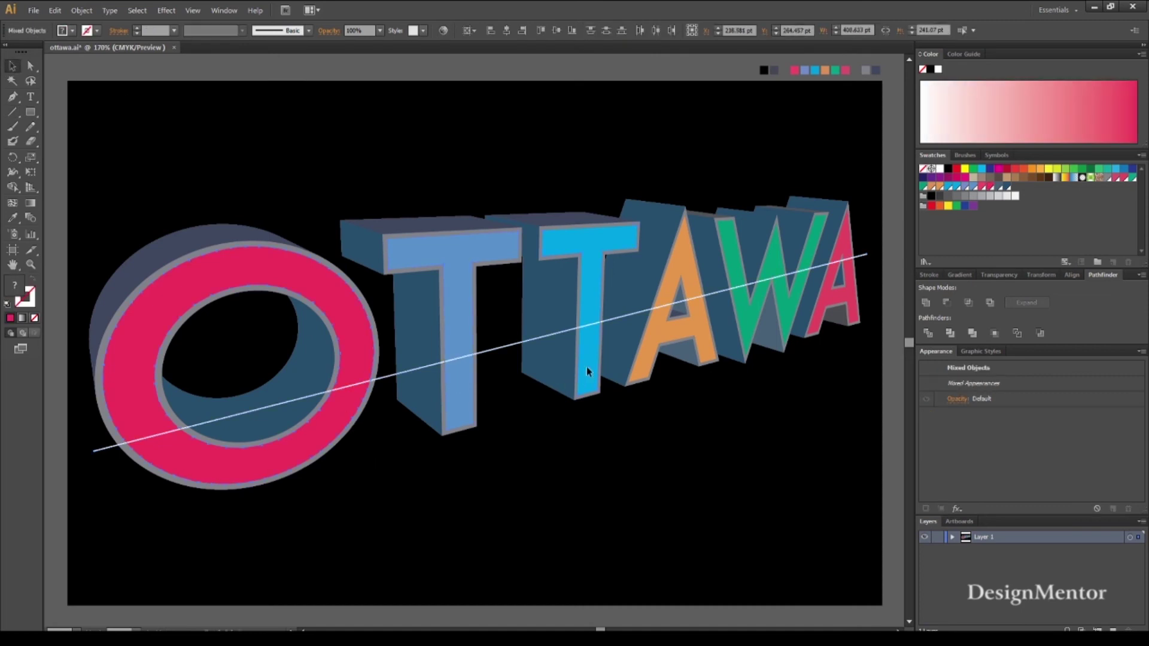
shift+click(742, 324)
shift+click(778, 303)
shift+click(825, 301)
shift+click(112, 447)
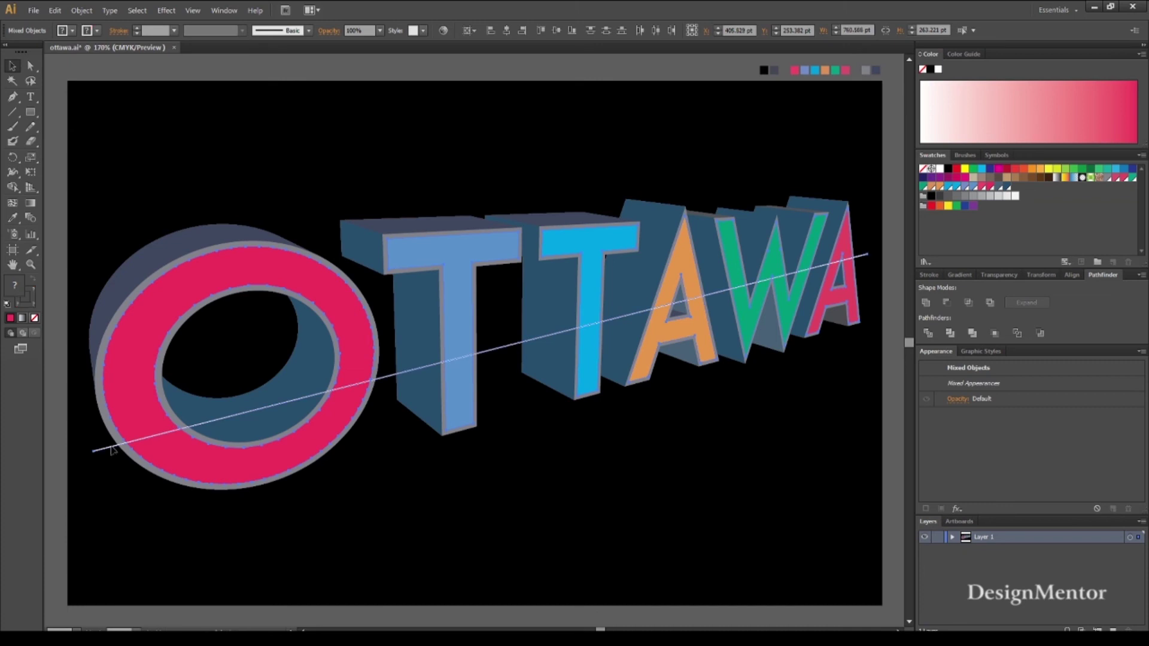
click(928, 334)
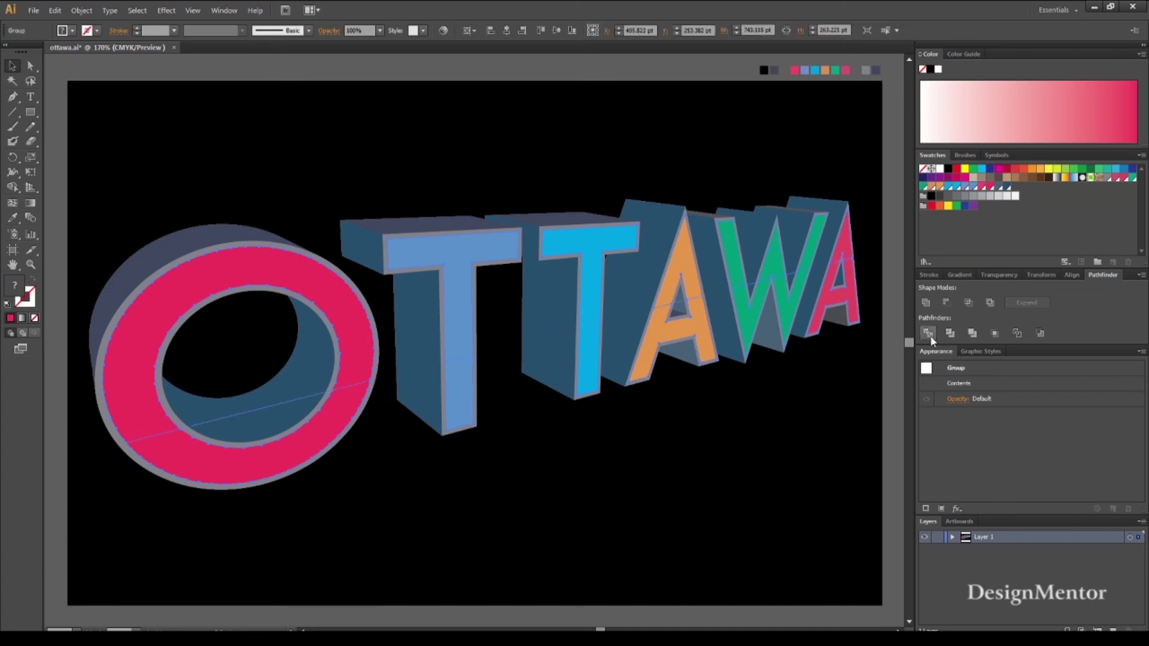
right_click(342, 413)
Ungroup the divided pieces and give the O's lower piece a new darker pink swatch
click(374, 479)
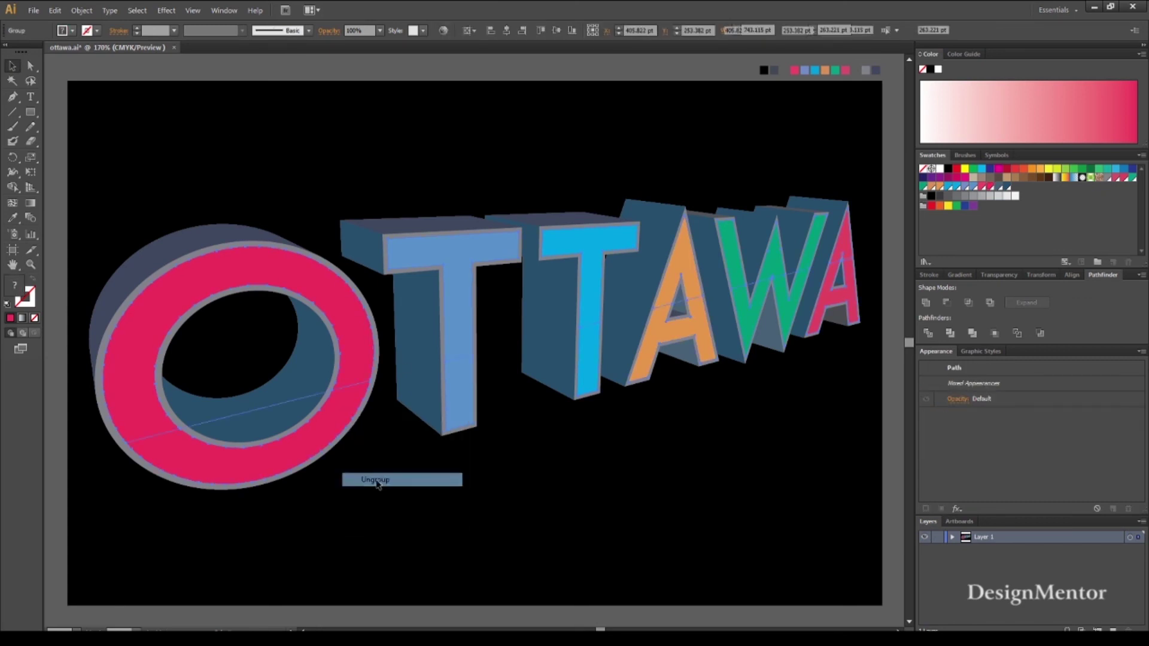
click(357, 440)
click(331, 424)
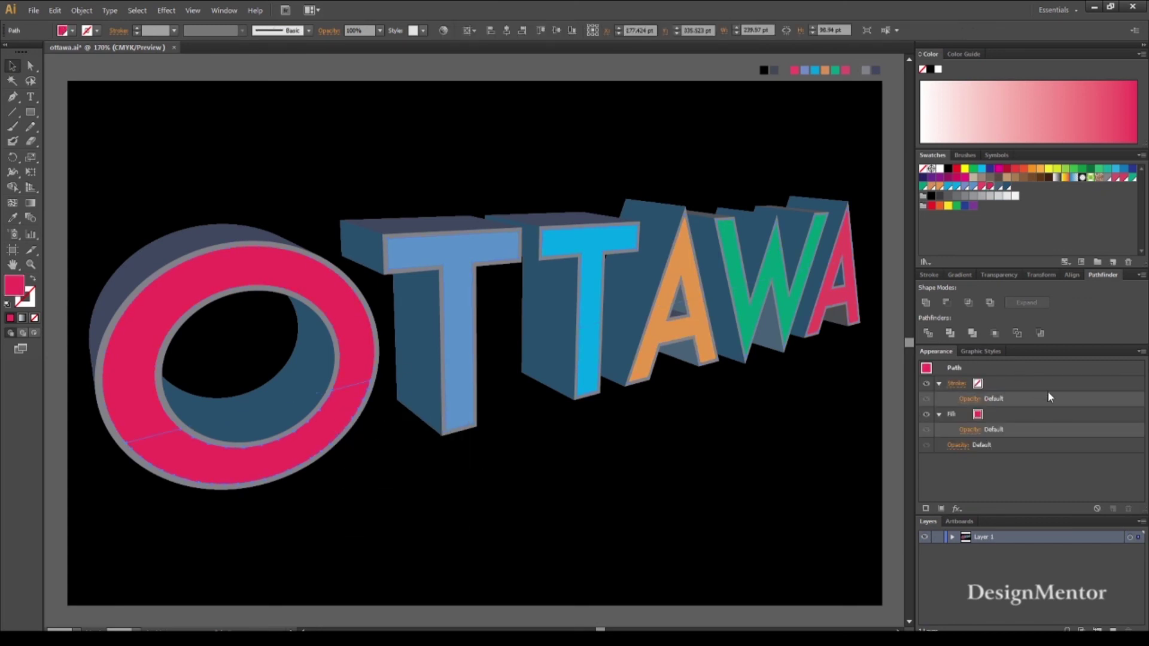
click(1113, 261)
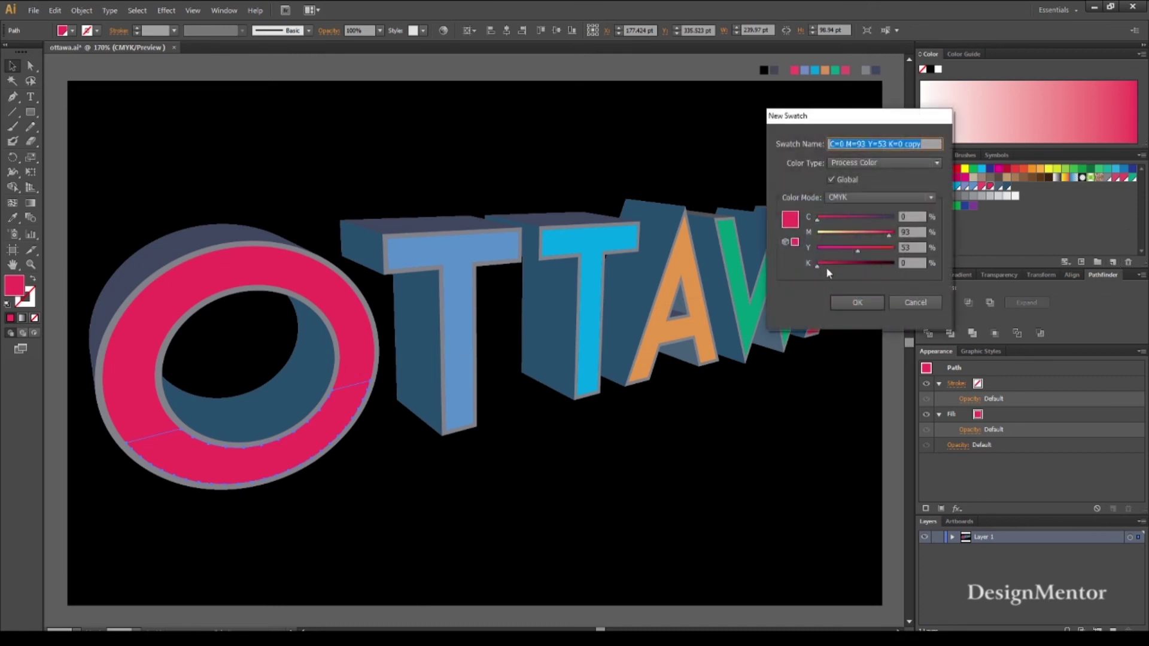
drag(830, 265, 834, 265)
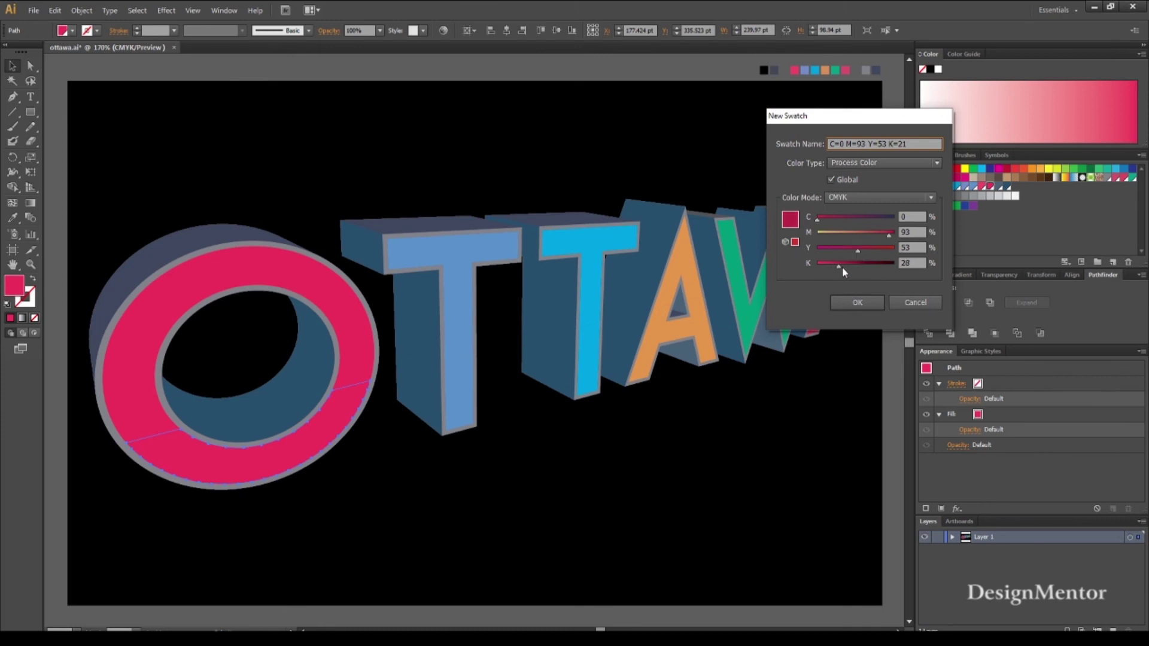
click(857, 302)
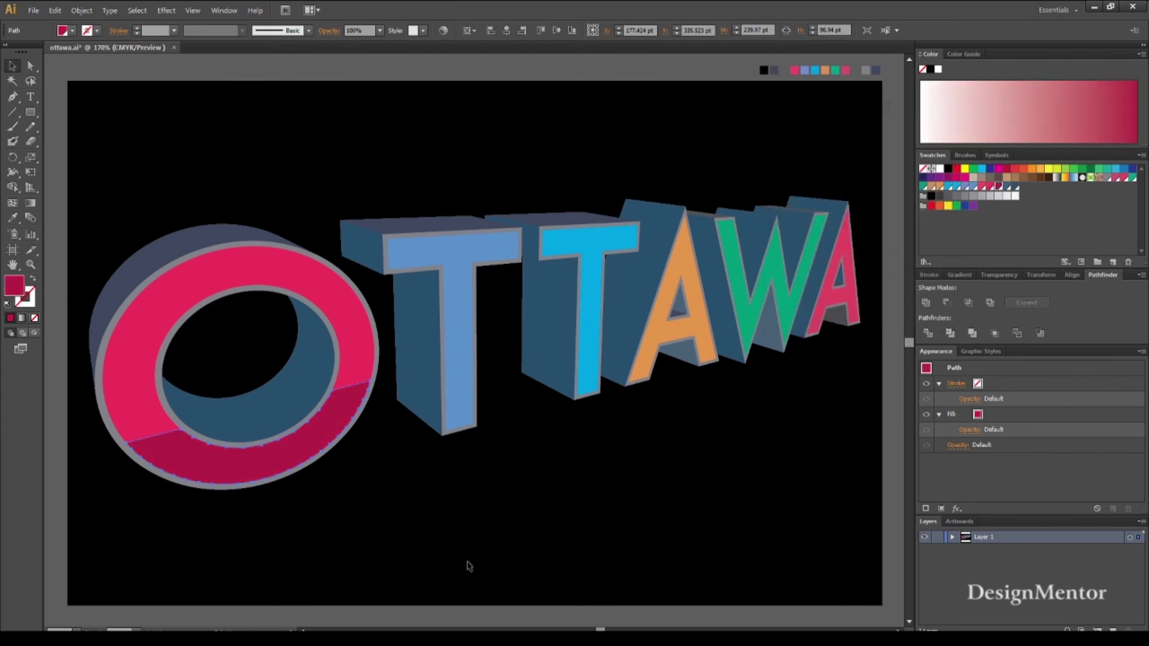
click(482, 559)
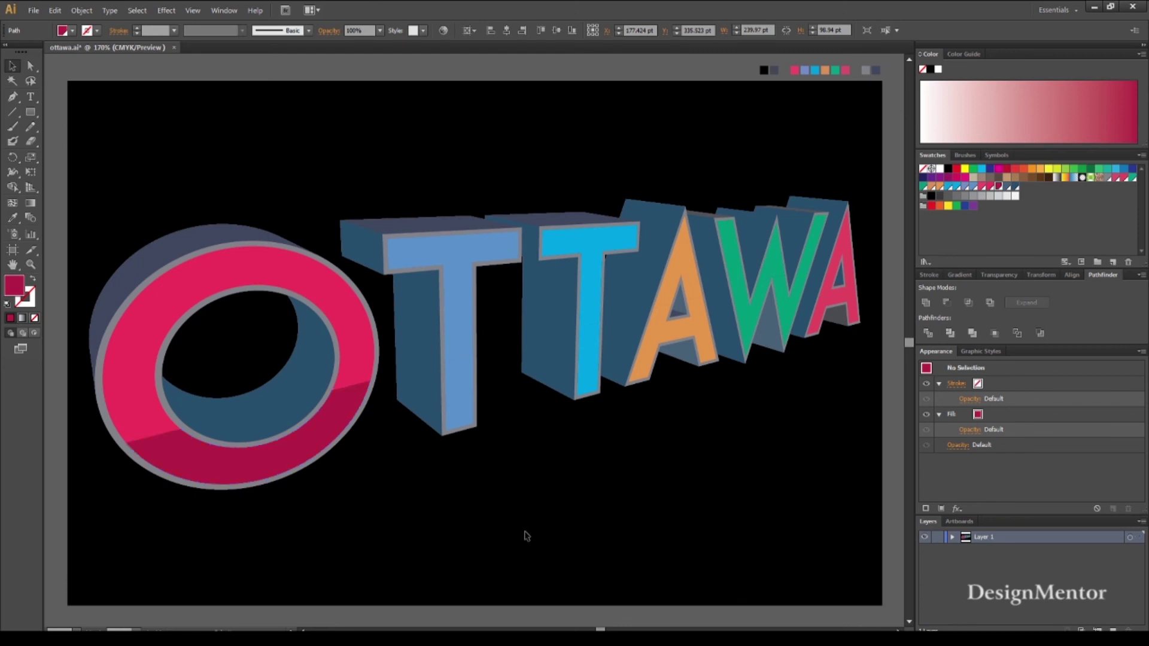
Give the first T's lower piece a darker blue swatch with cyan raised to 76 and added black
click(466, 410)
right_click(461, 394)
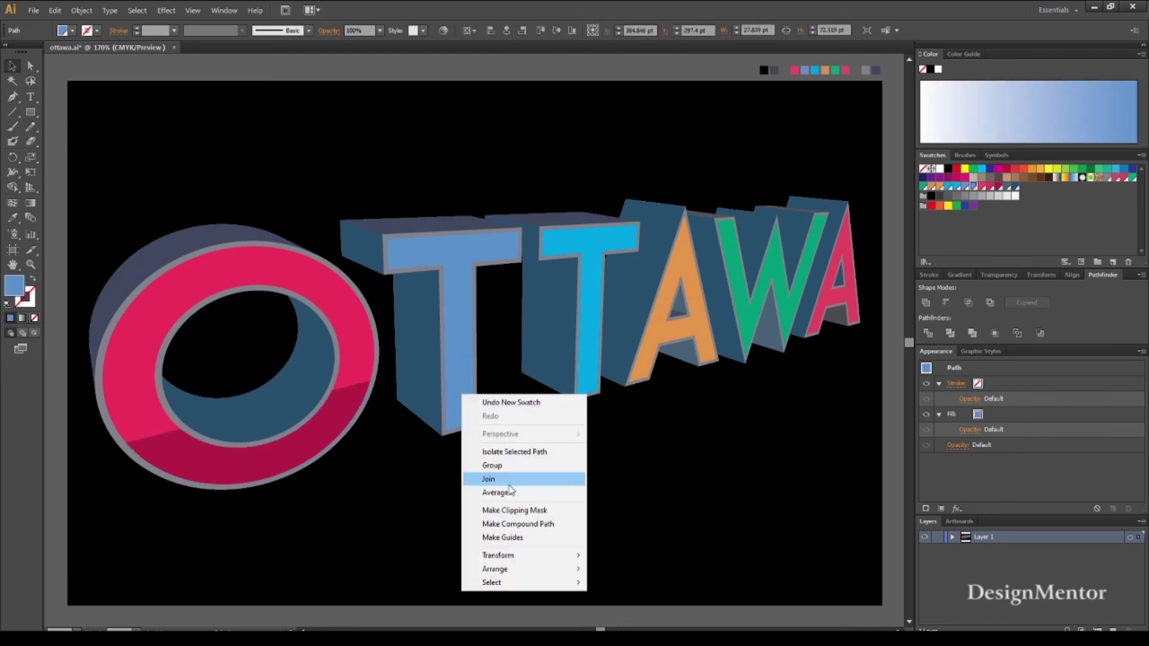
click(641, 460)
click(467, 402)
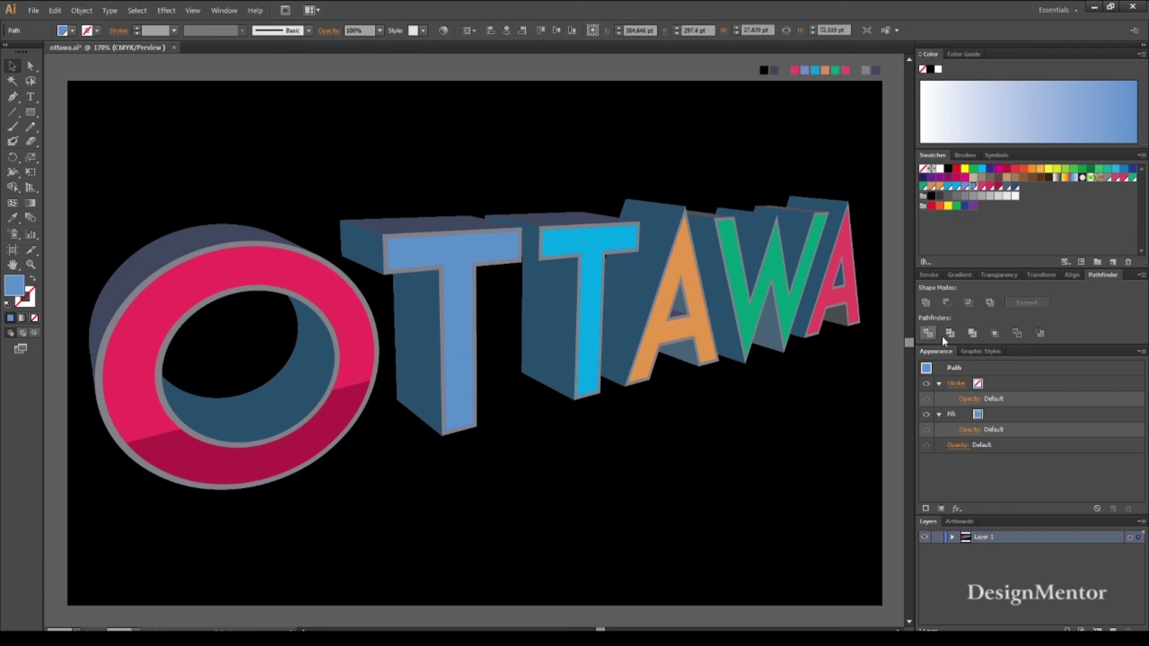
click(1112, 262)
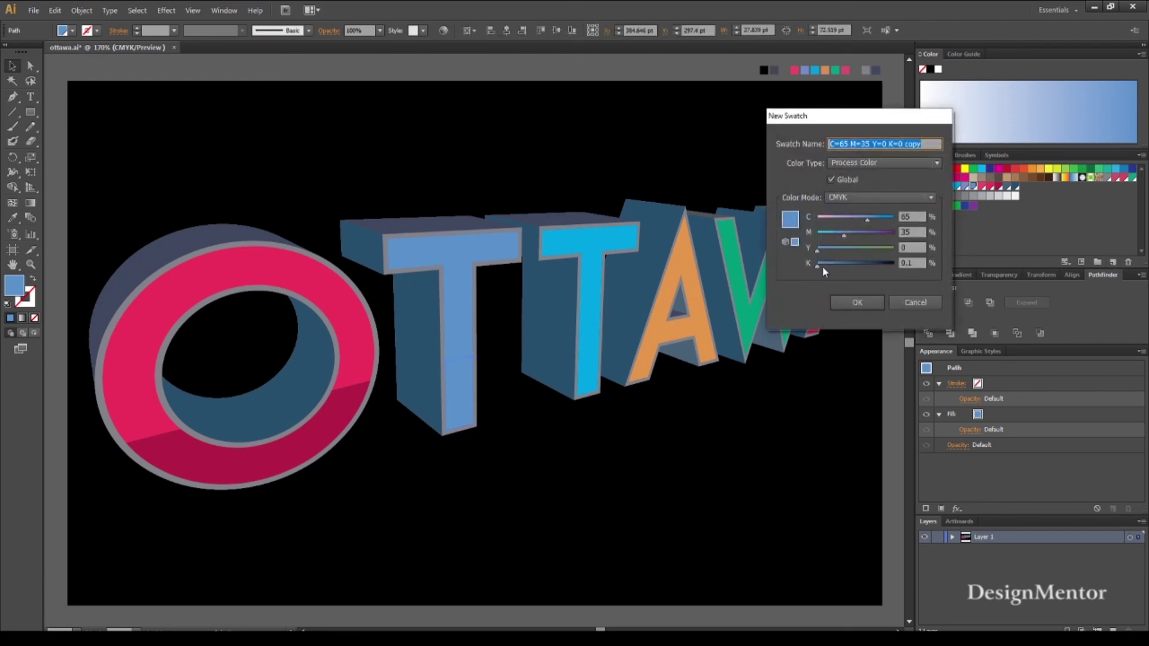
drag(867, 220, 872, 222)
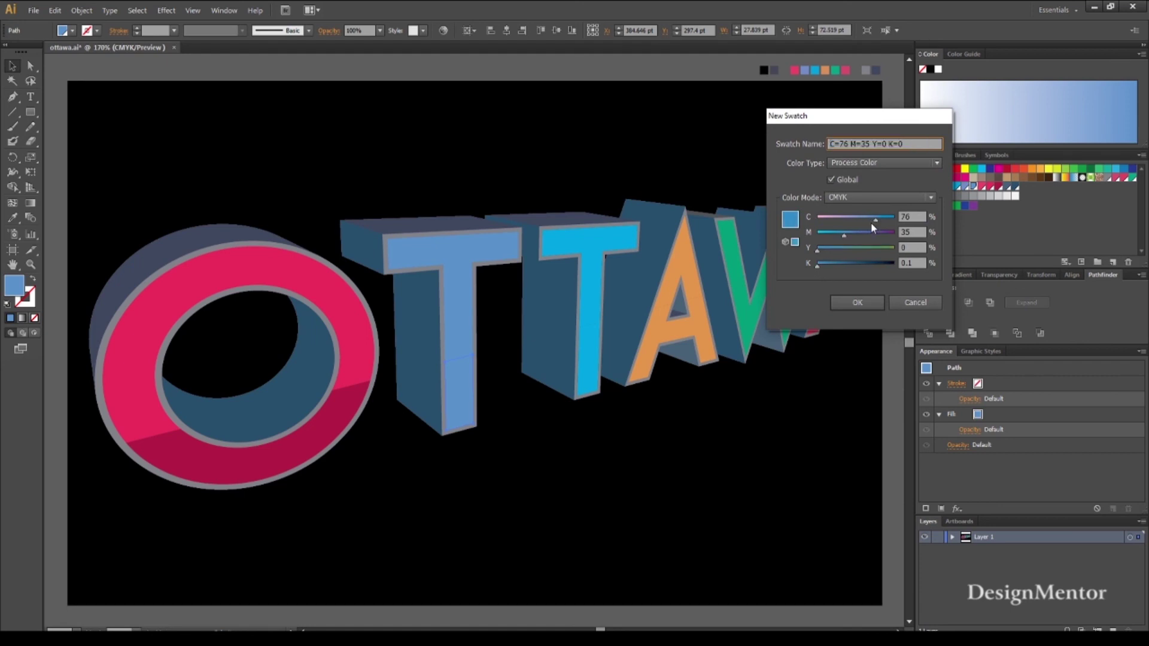
drag(818, 267, 813, 267)
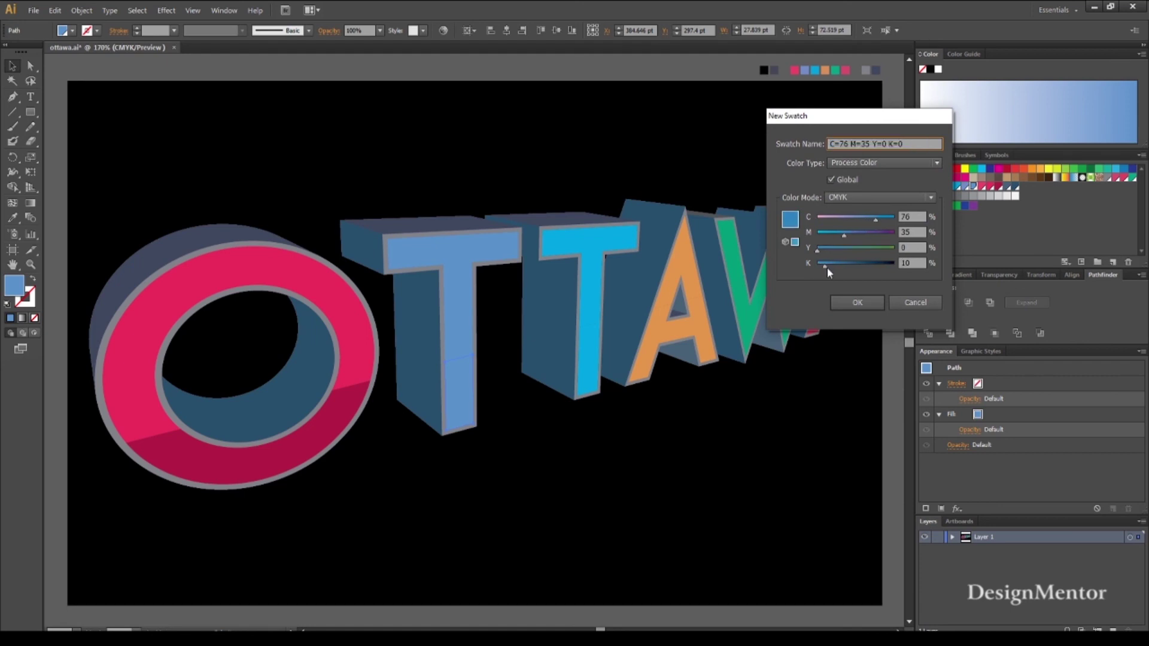
click(856, 303)
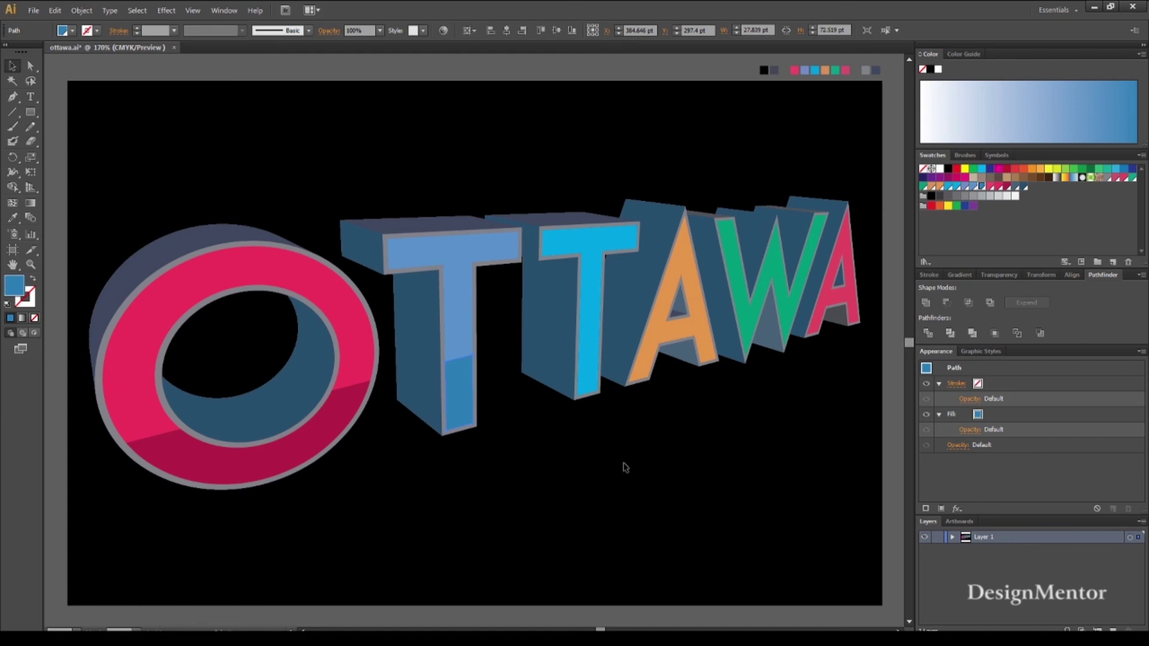
Give the second T's lower piece a darker cyan swatch with added black
click(587, 379)
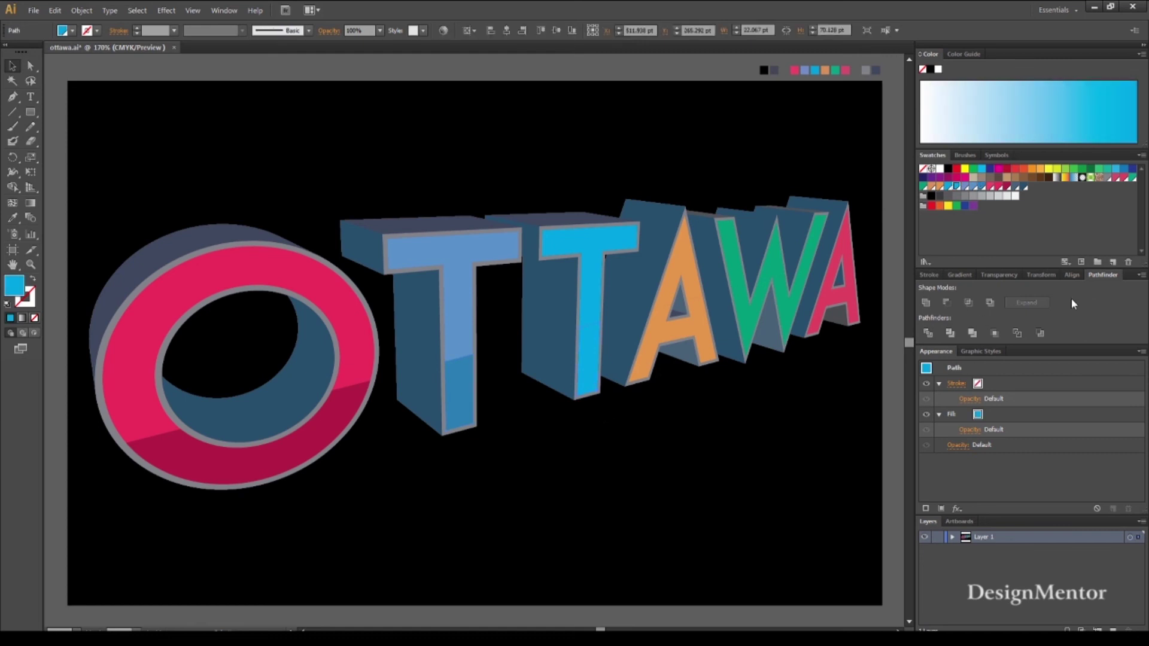
click(1112, 263)
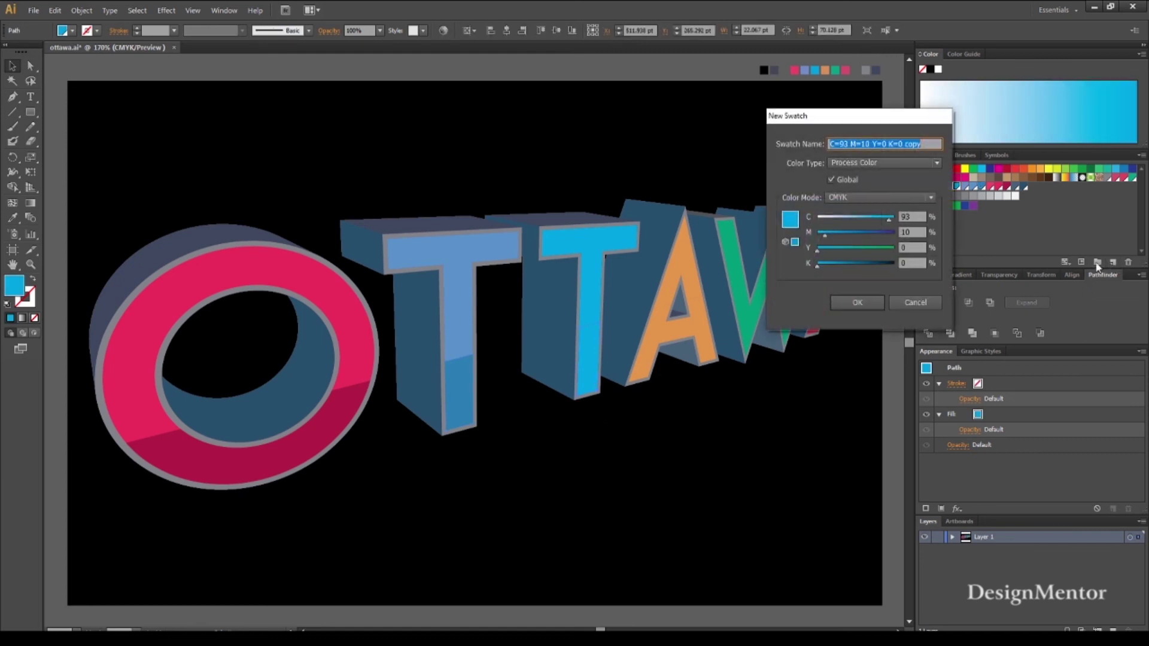
mouse_move(819, 266)
mouse_down()
mouse_move(833, 265)
mouse_move(833, 237)
mouse_up()
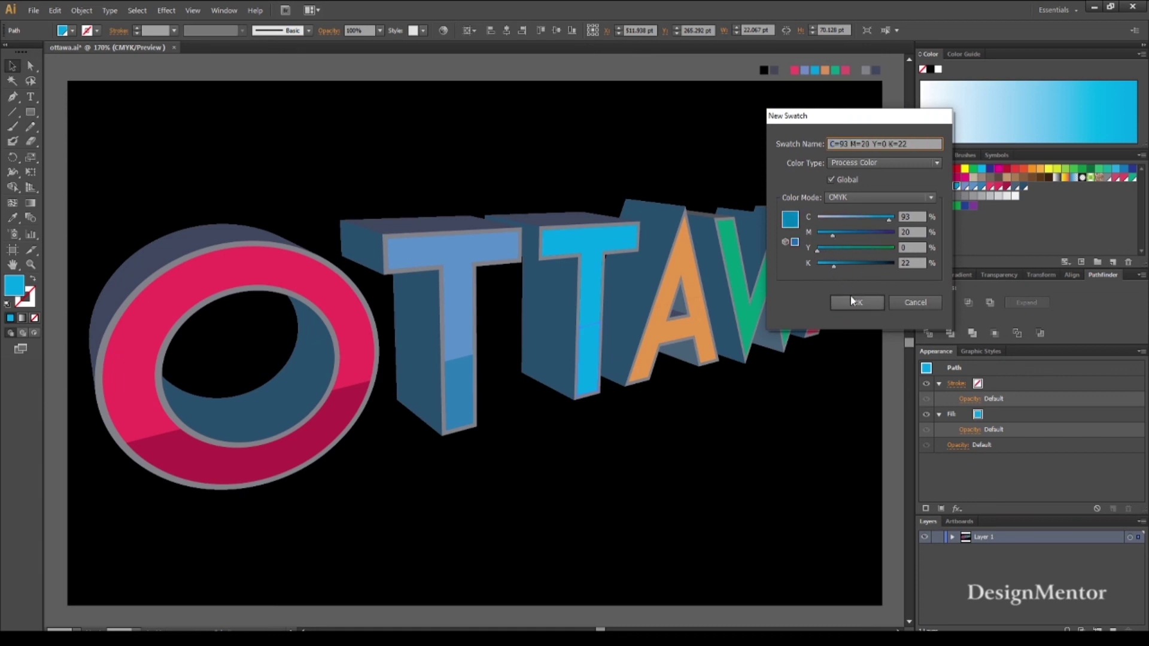
click(853, 301)
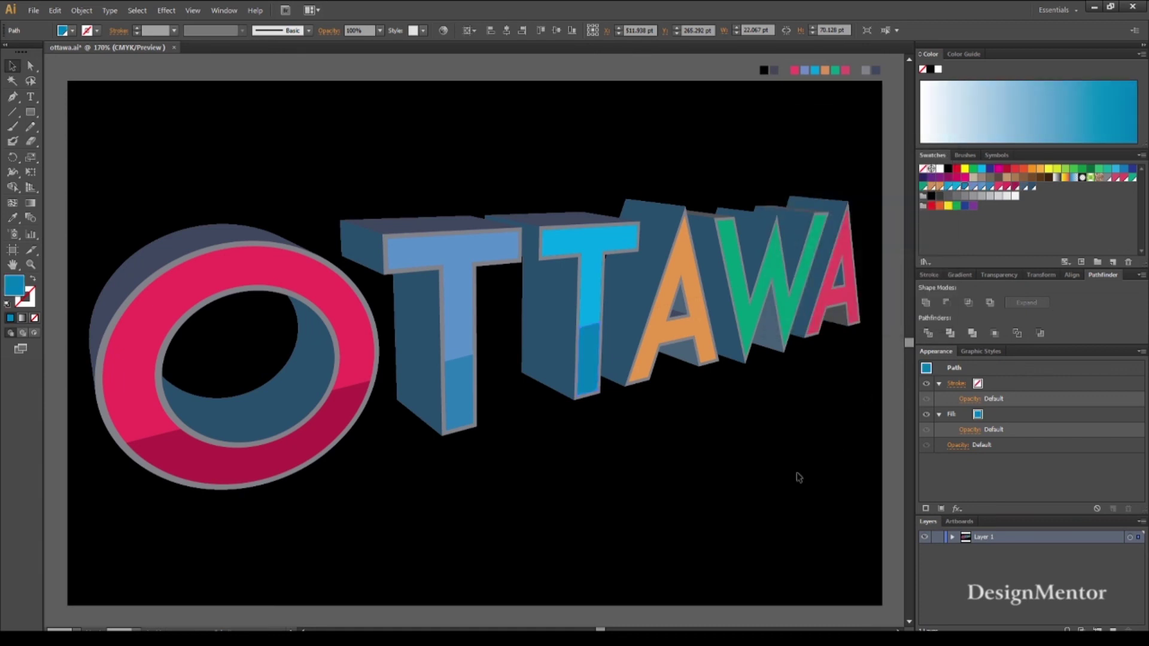
Darken the orange A's lower piece with a new swatch with added black
click(697, 333)
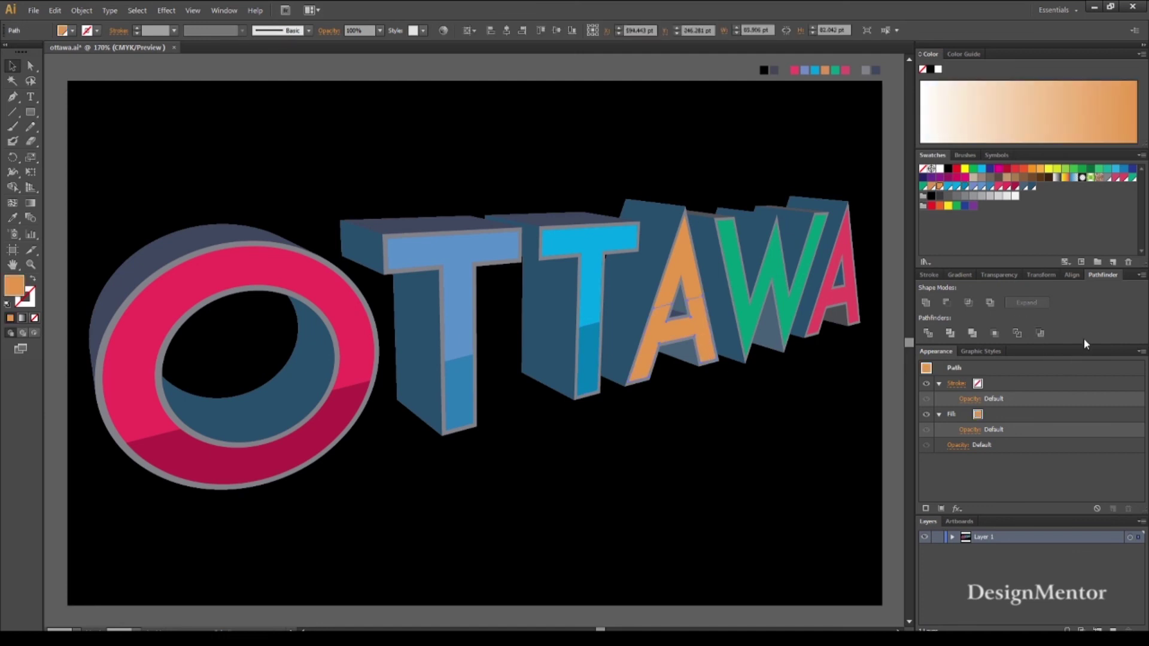
click(1112, 262)
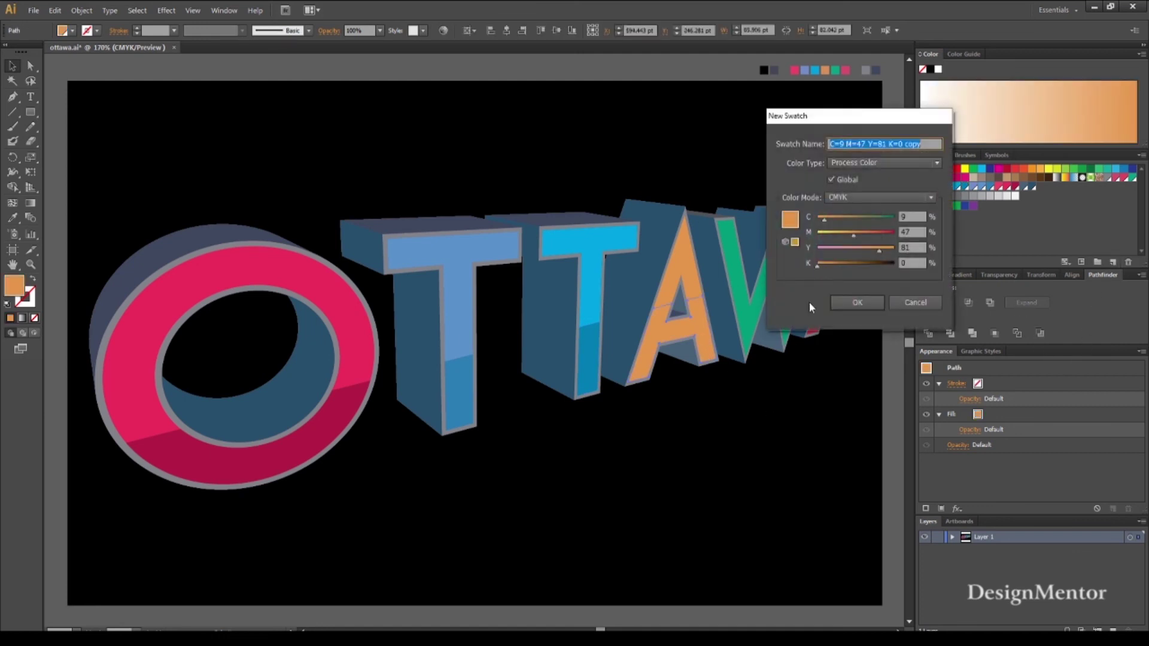
drag(817, 267, 827, 268)
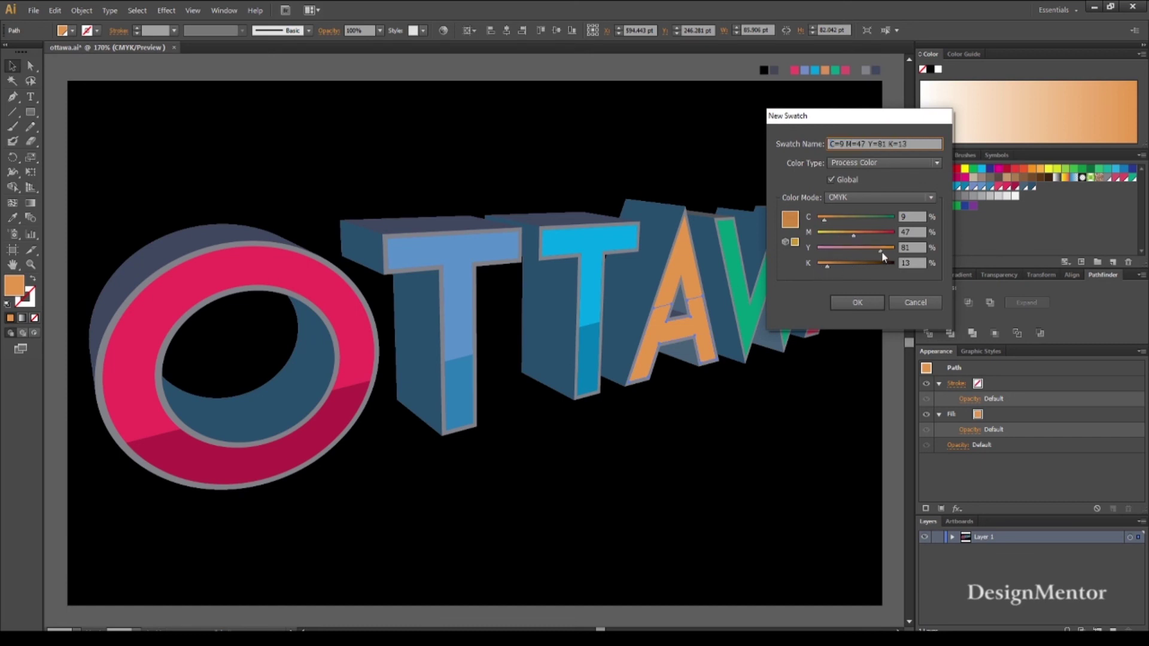
click(857, 303)
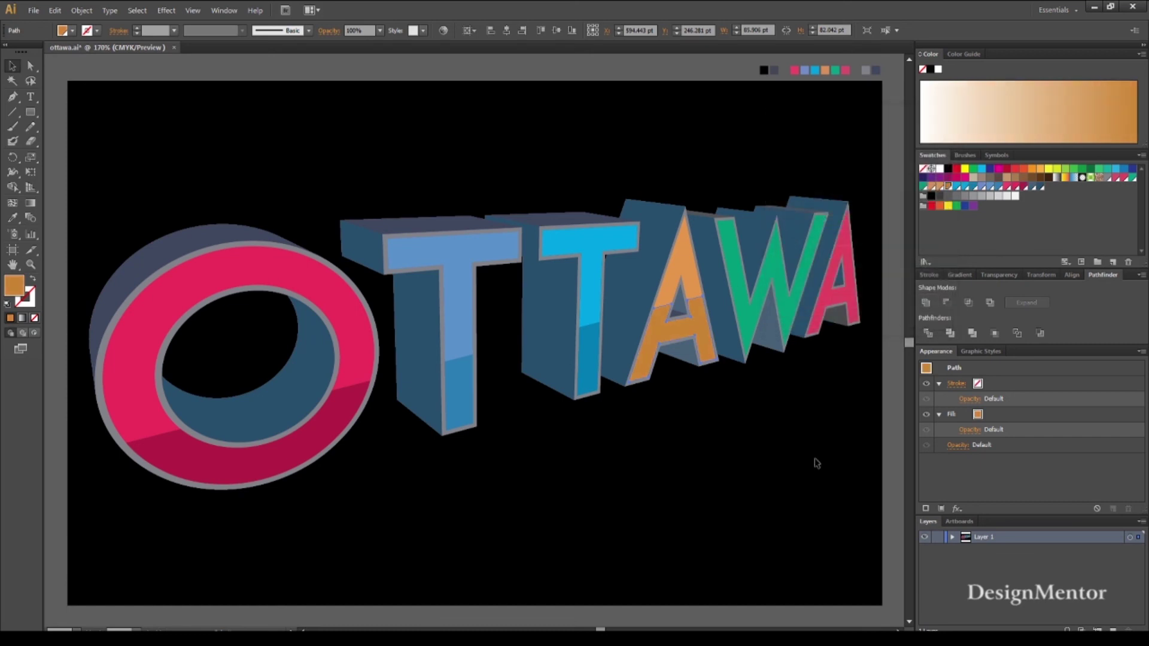
Create a darker green swatch with black 12 for the W, eyedropping it onto another W piece
click(749, 325)
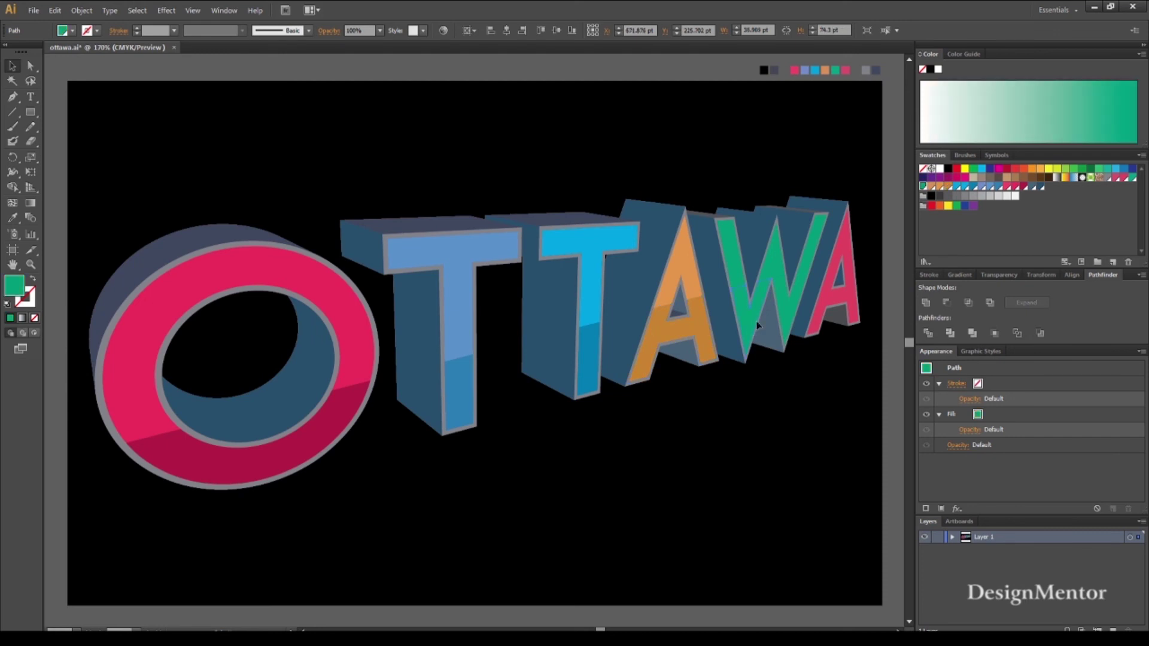
click(1112, 262)
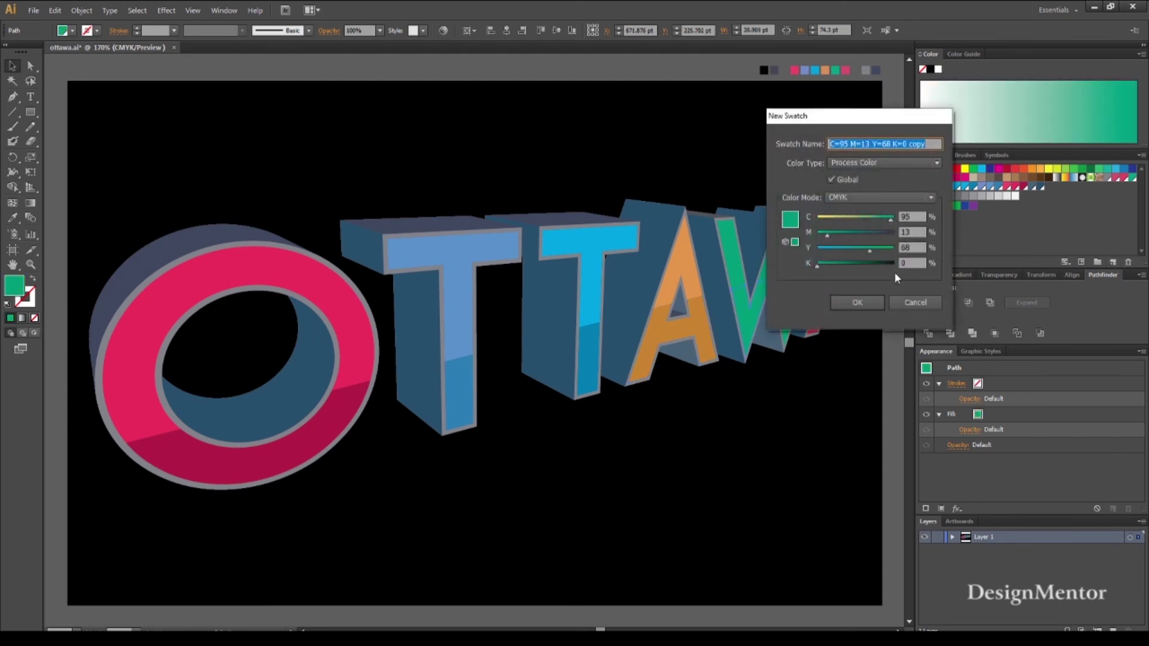
drag(818, 267, 826, 266)
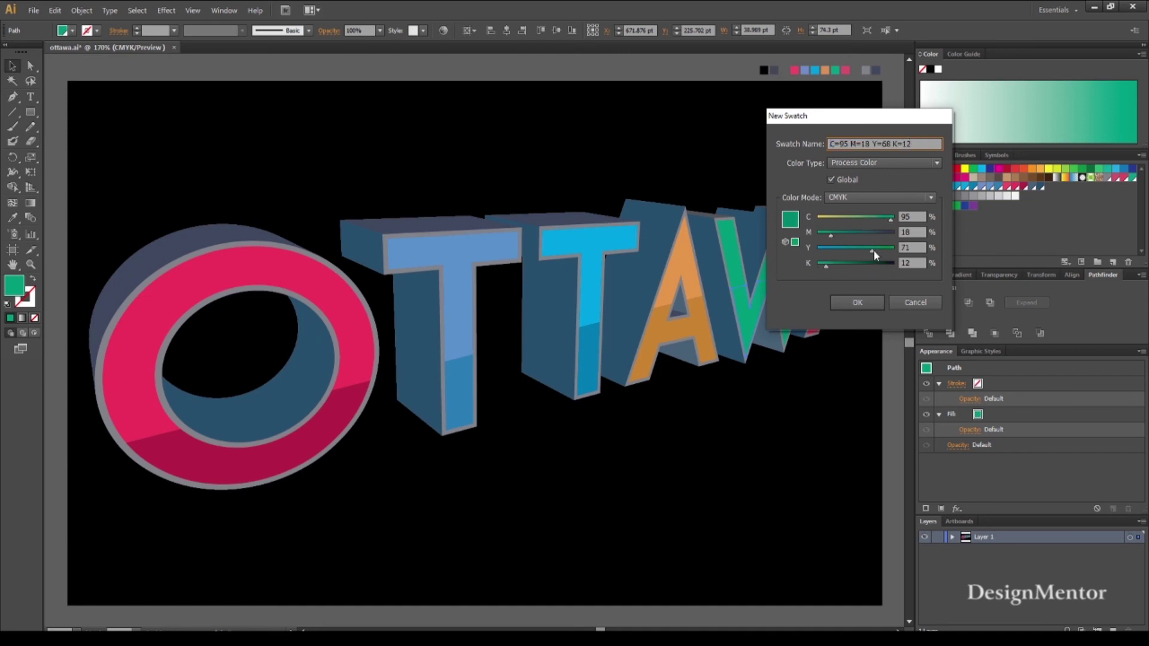
click(871, 301)
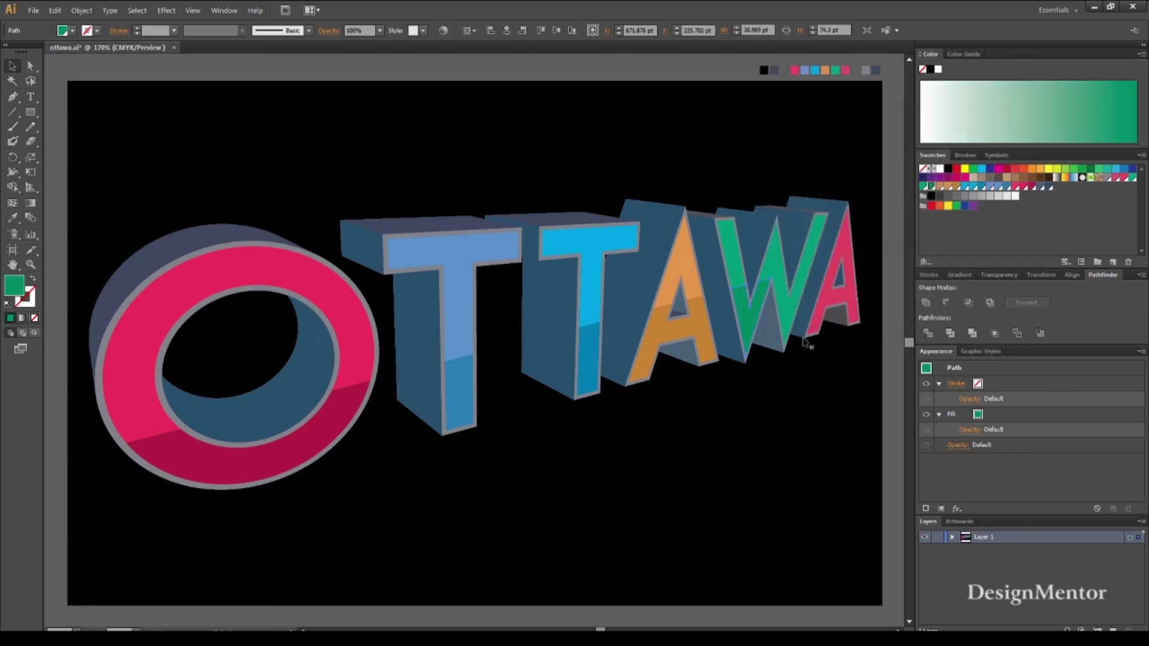
click(787, 315)
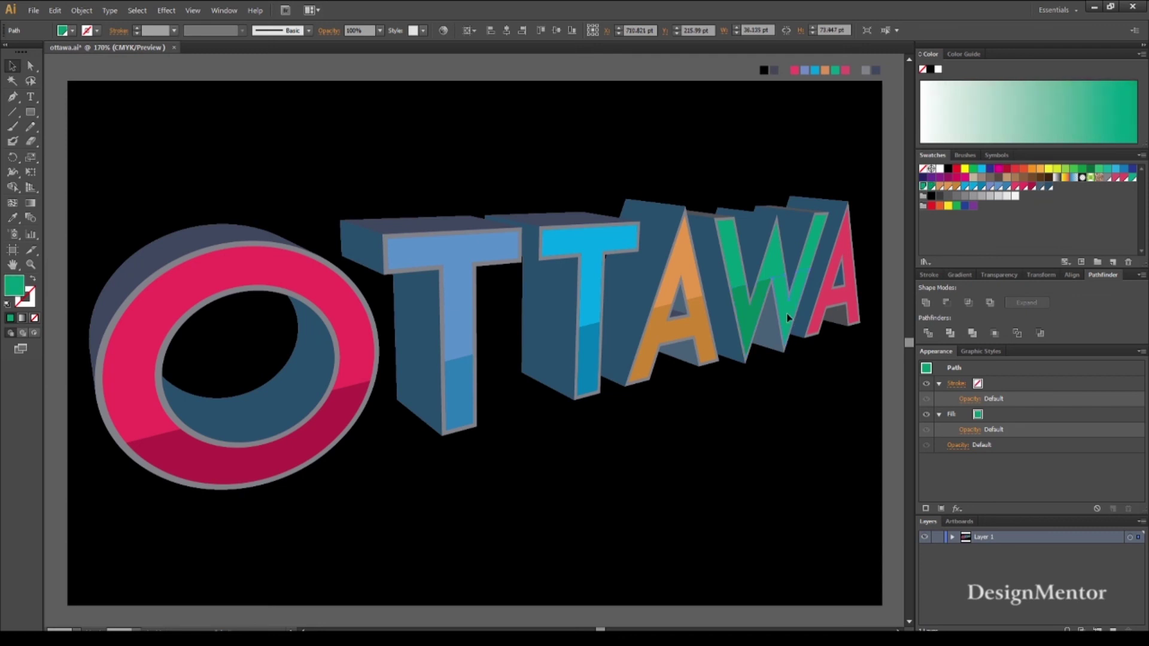
key(i)
click(751, 315)
key(v)
click(849, 372)
Deepen the last A's pink face with a new swatch at magenta 94
click(828, 299)
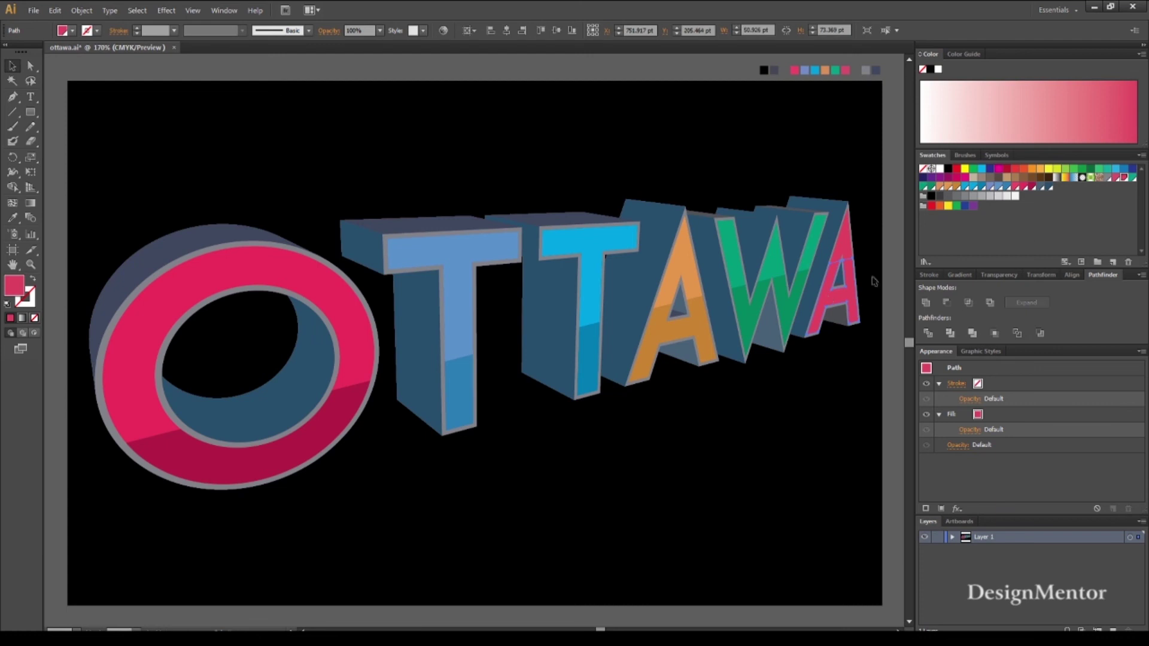
click(1114, 262)
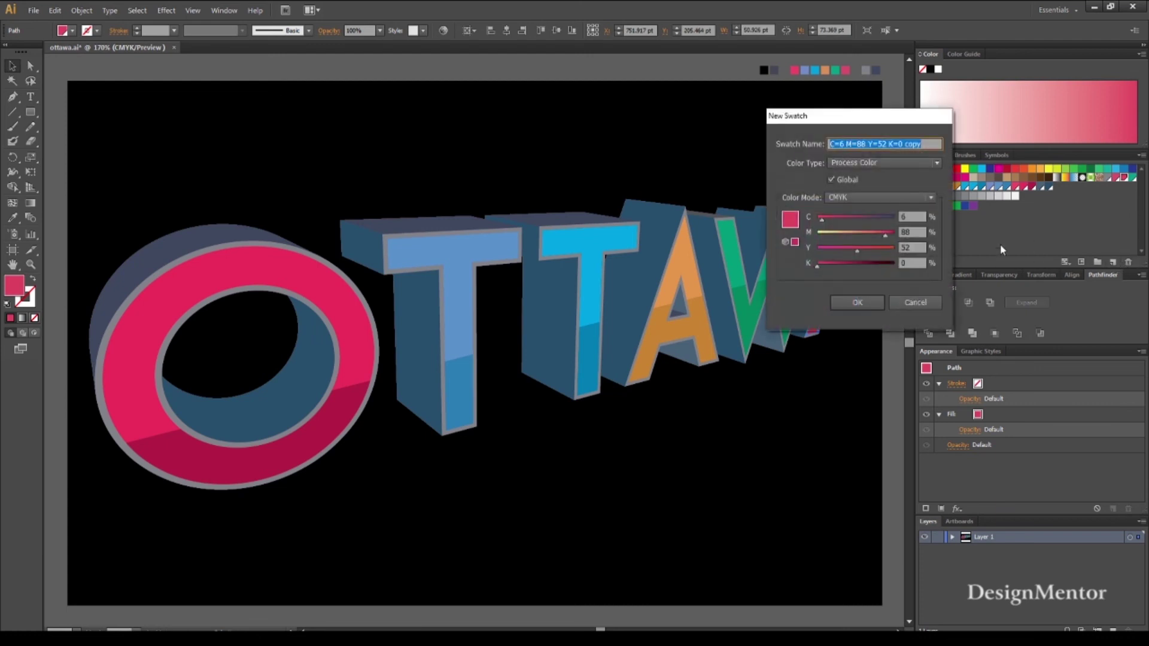
drag(886, 235, 862, 250)
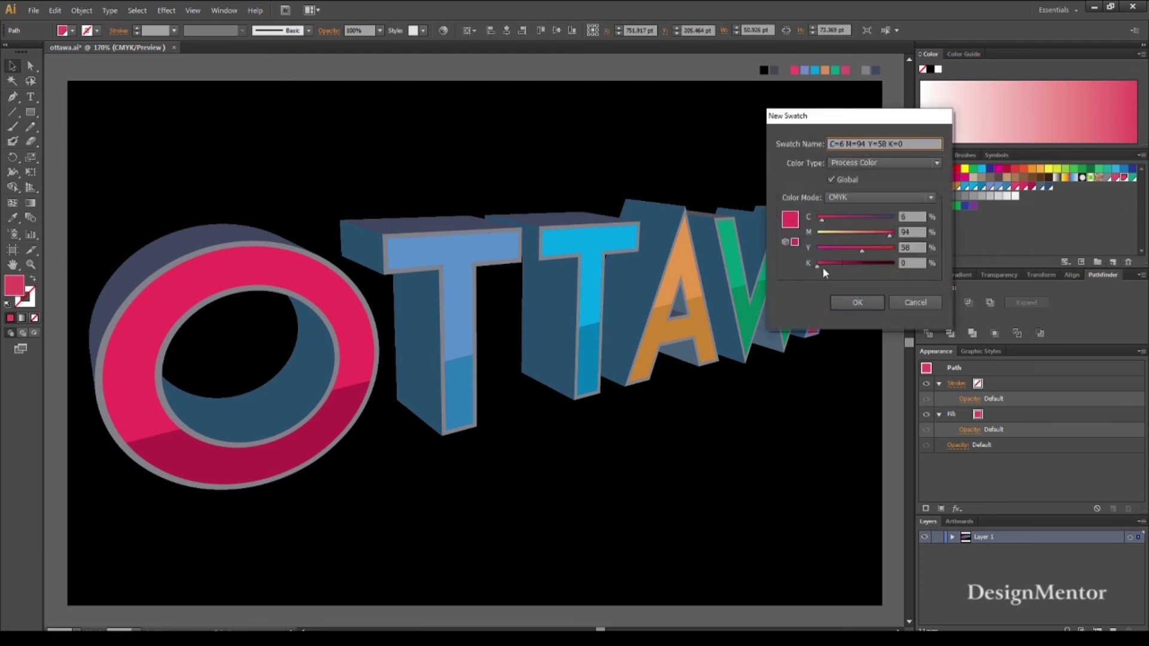
click(856, 302)
click(54, 118)
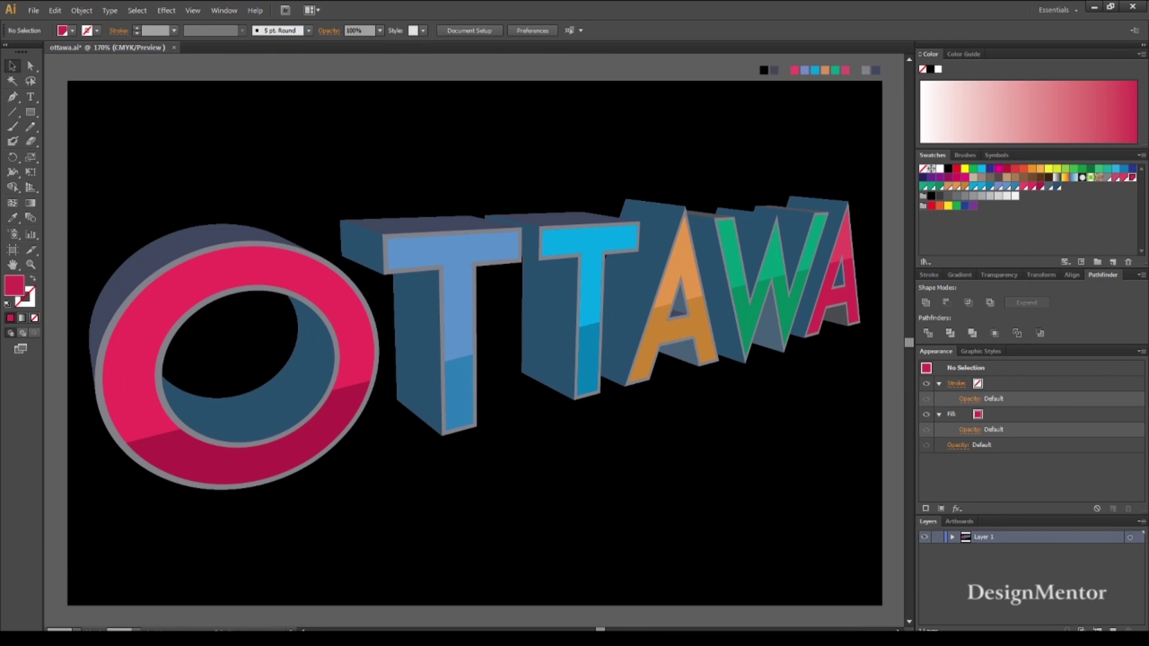
Recolour all dark side faces with a new blue-gray swatch at cyan 93, yellow 31
click(352, 251)
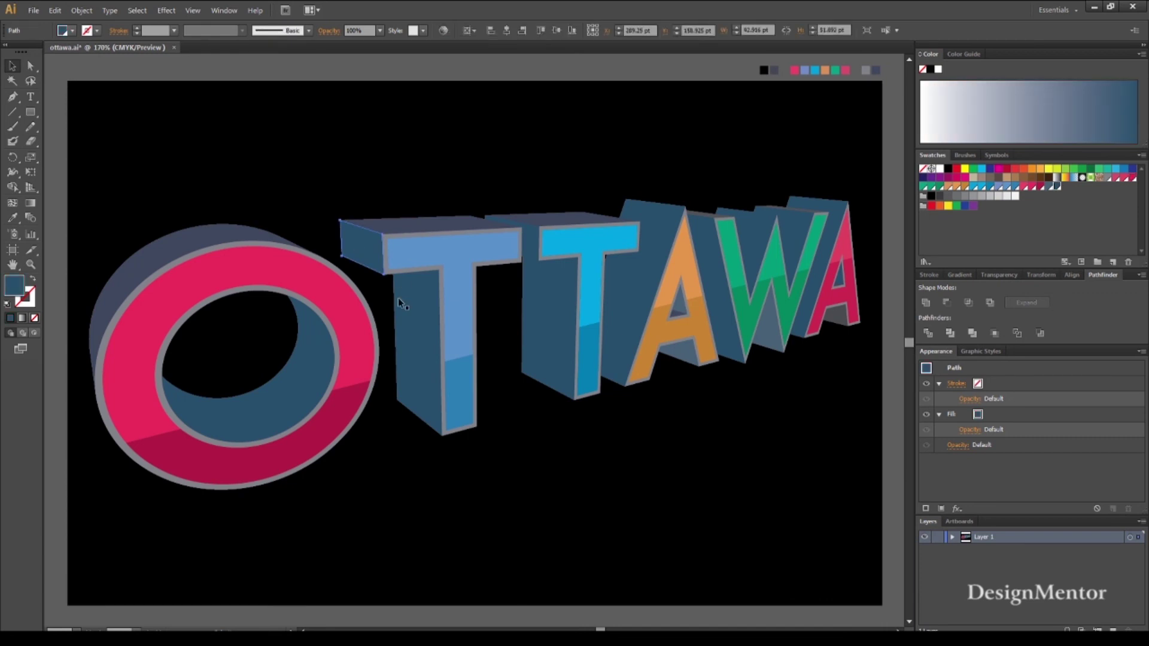
shift+click(548, 295)
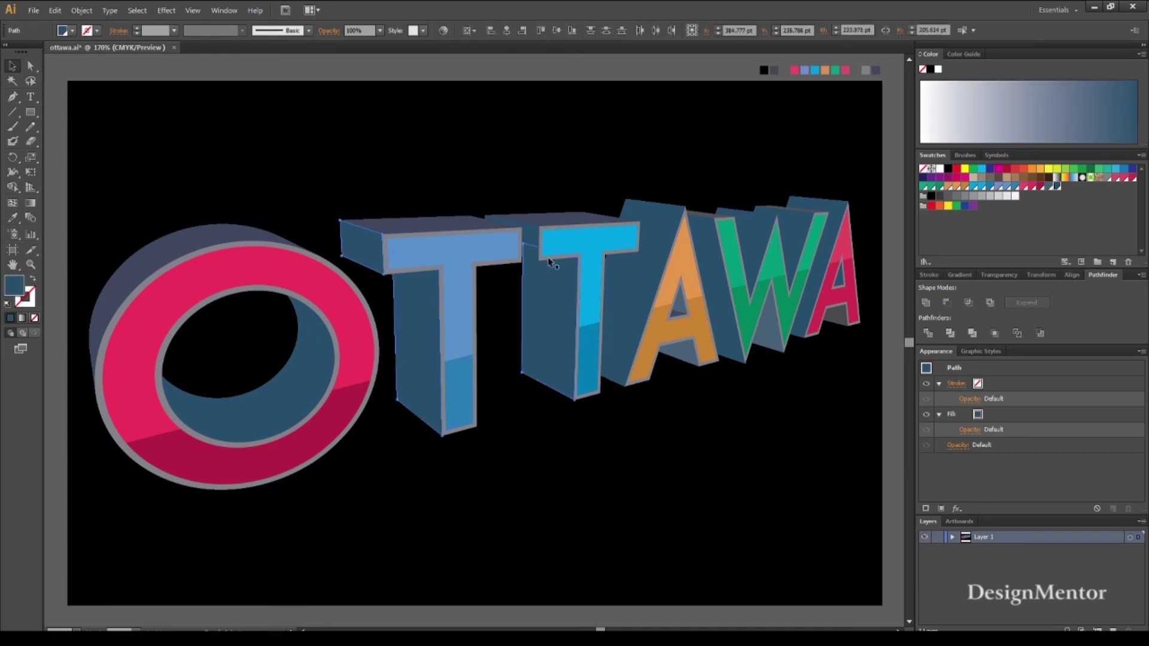
shift+click(648, 270)
shift+click(713, 261)
shift+click(758, 237)
shift+click(829, 208)
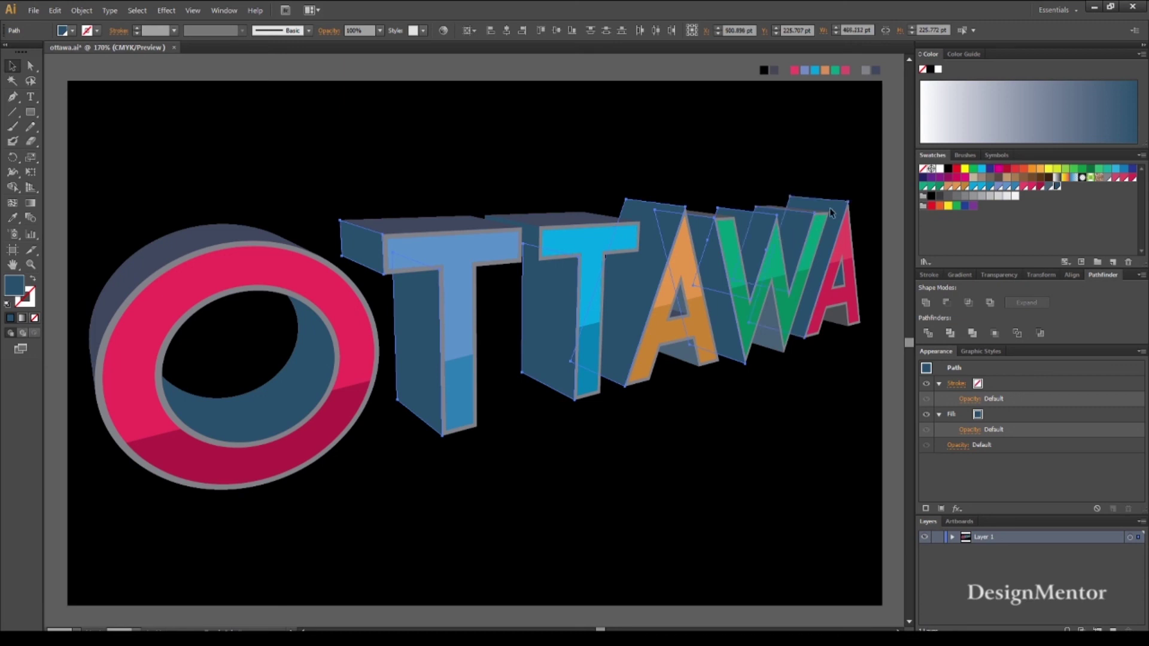
click(1112, 262)
drag(884, 221, 888, 221)
drag(844, 255, 841, 254)
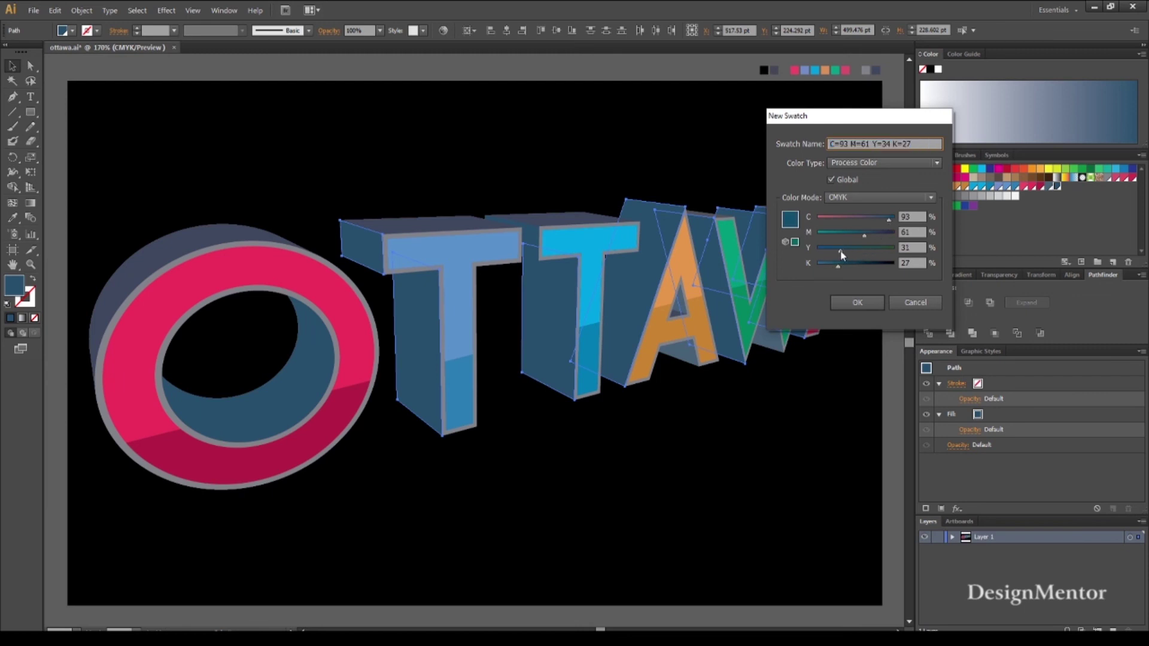
click(857, 301)
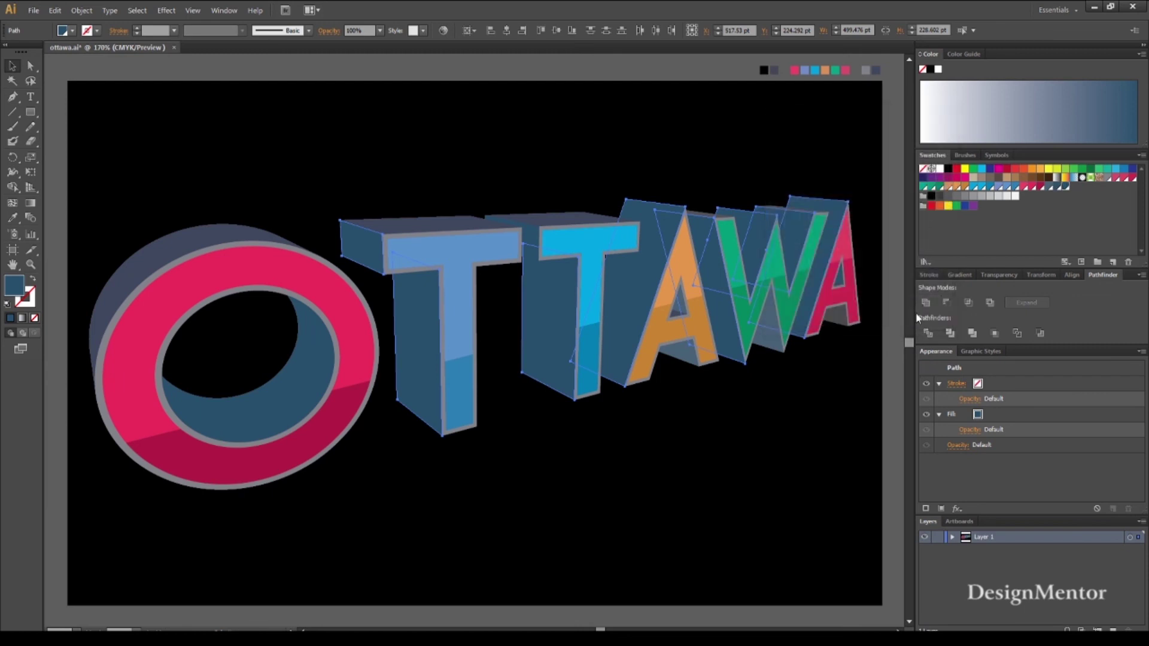
click(893, 385)
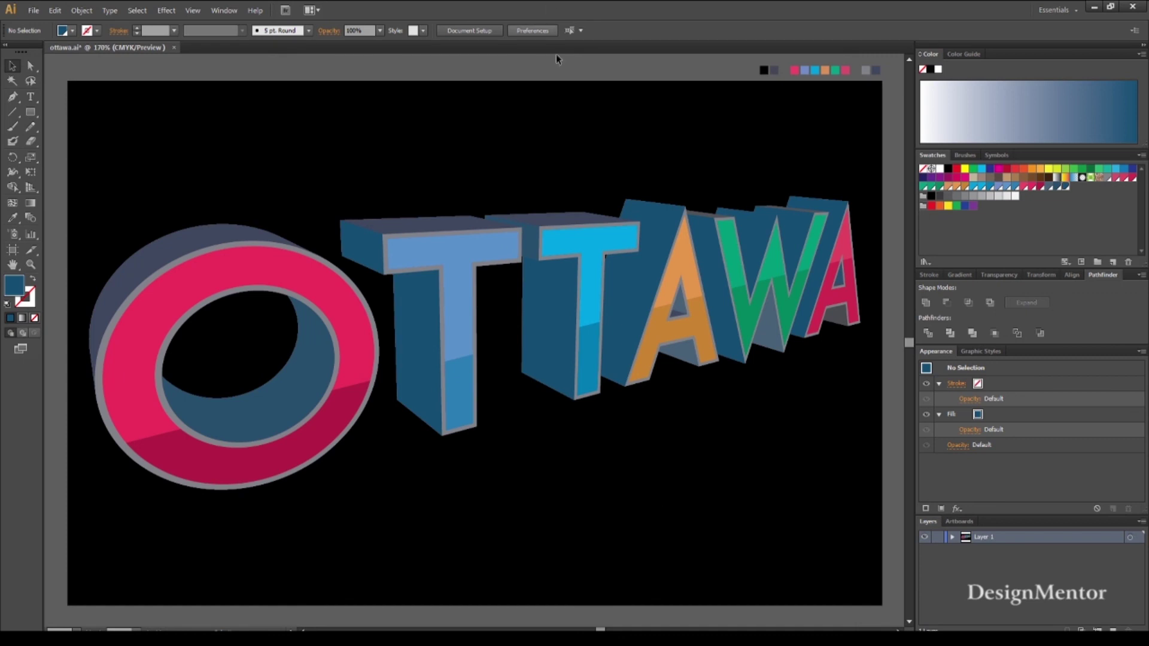
Darken the first T's left side face with a new swatch at black 36
click(529, 246)
key(i)
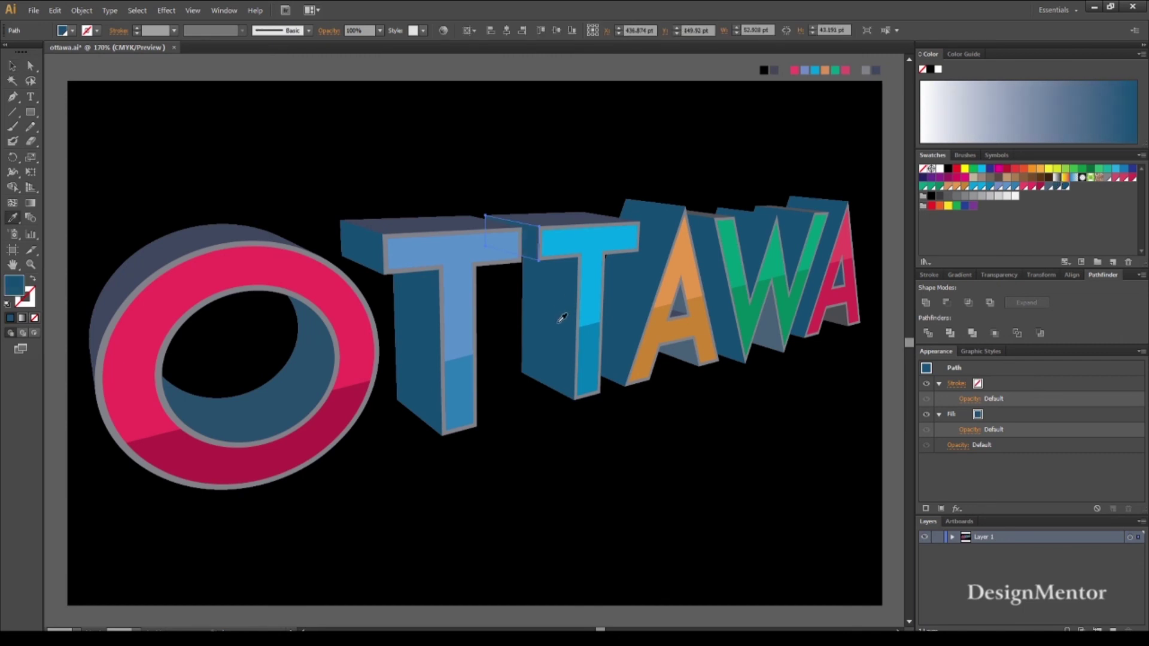
key(v)
click(631, 454)
click(361, 246)
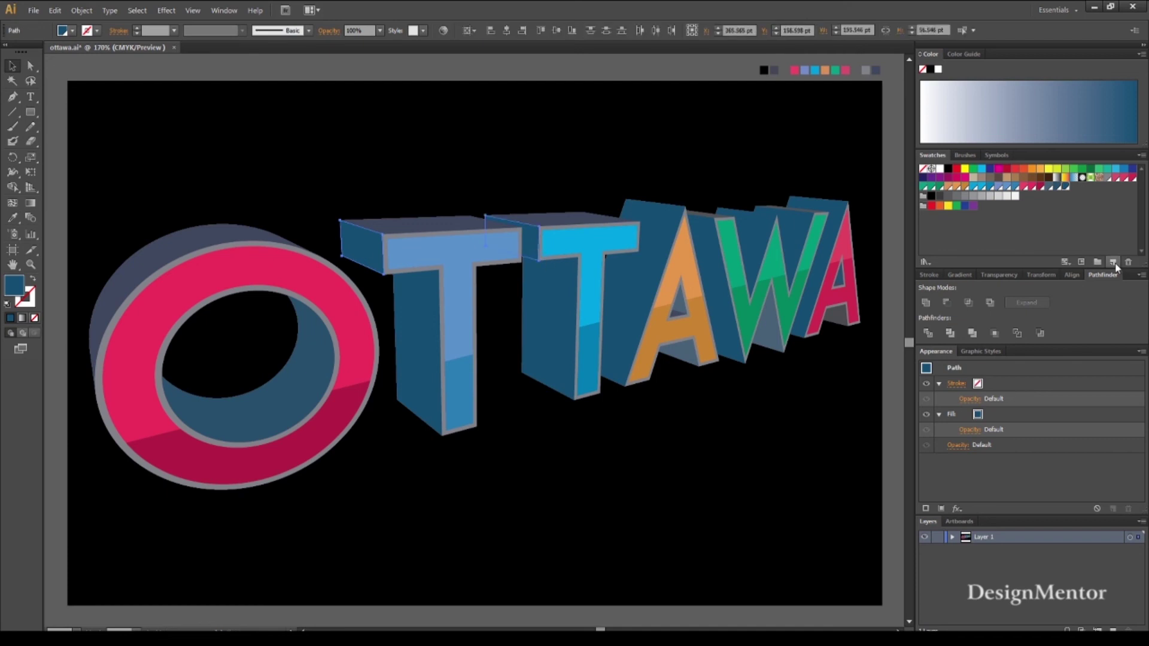
click(1112, 262)
drag(838, 266, 845, 267)
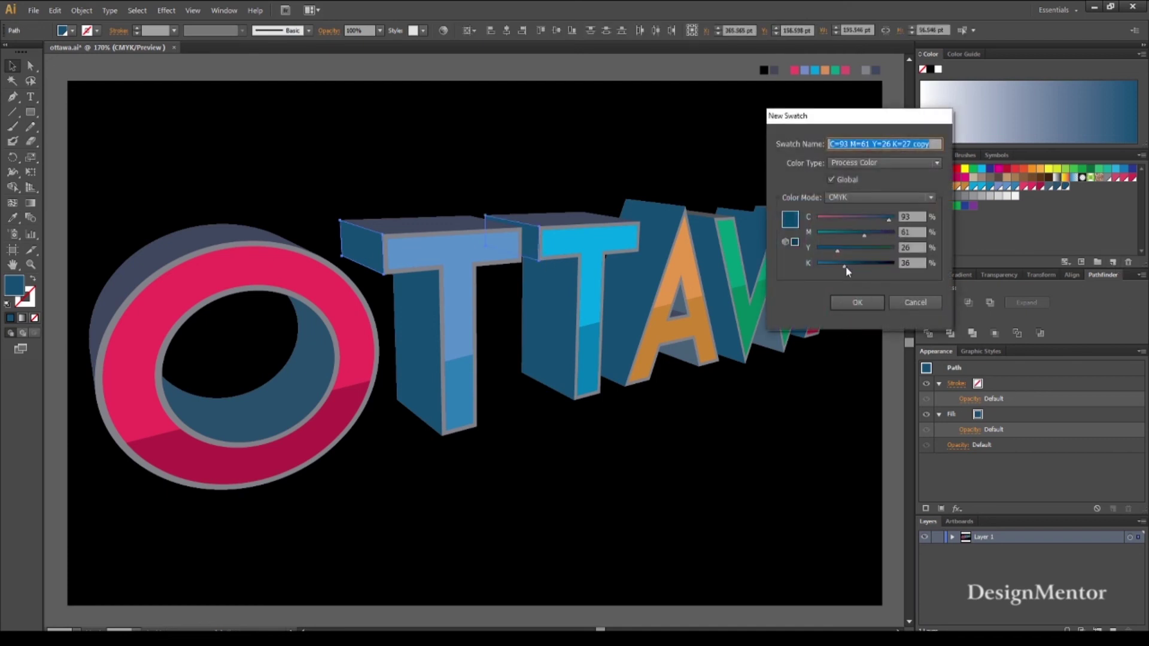
click(852, 301)
click(896, 392)
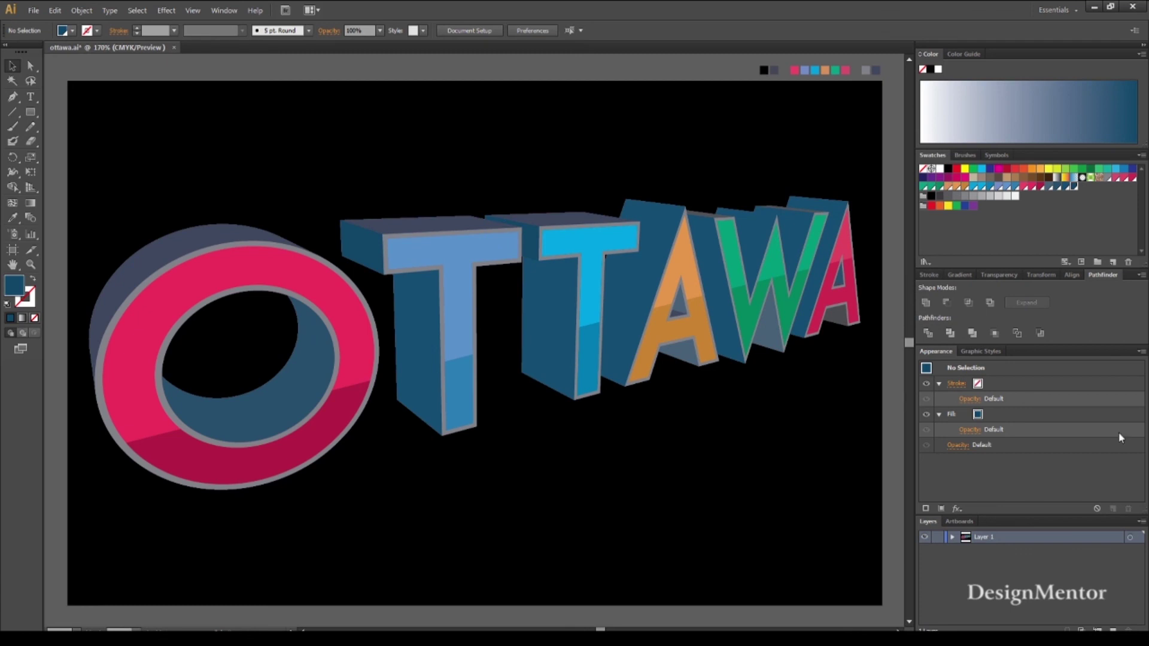
Select the dark side faces behind the W and last A, then deselect
click(753, 235)
shift+click(800, 232)
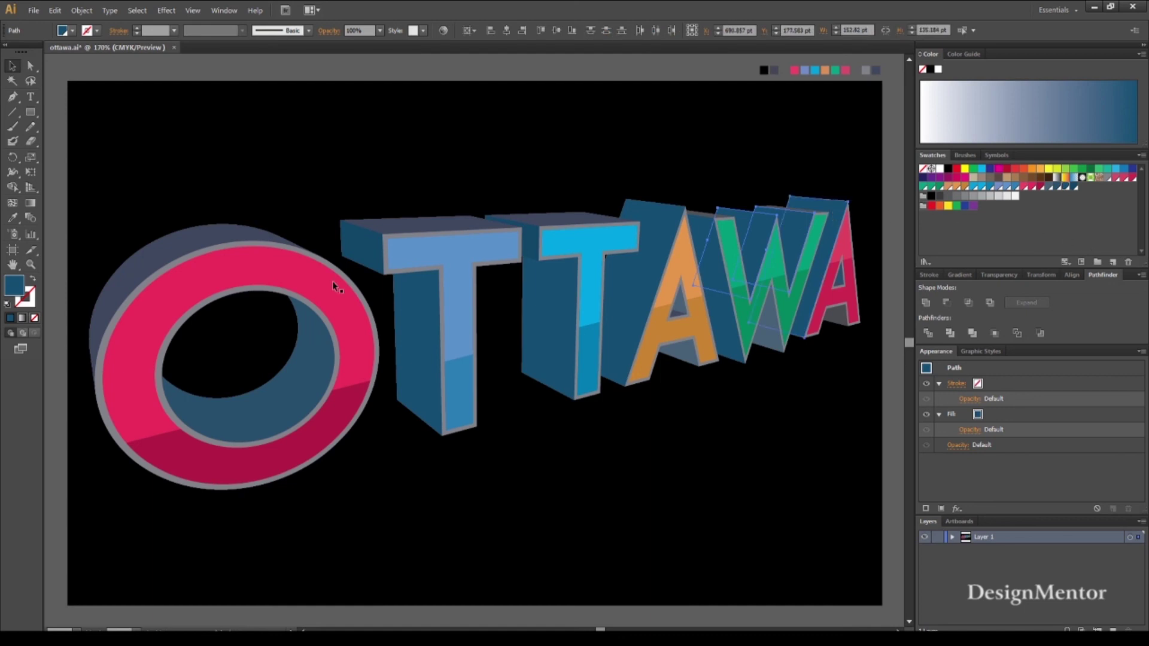
key(i)
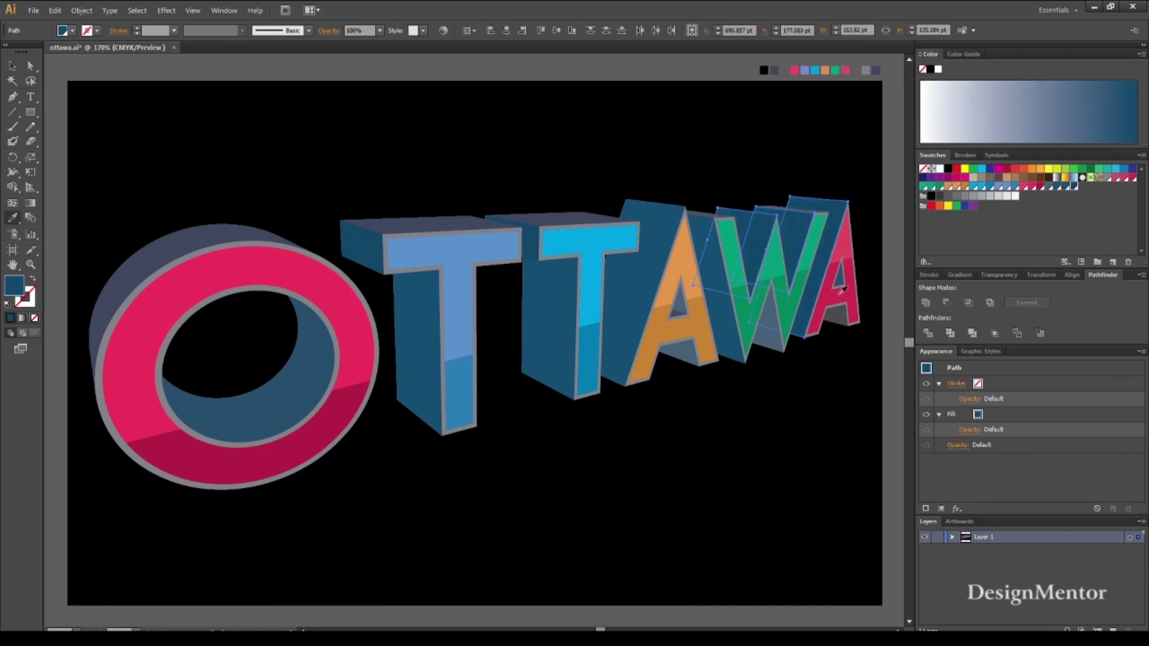
key(v)
click(891, 450)
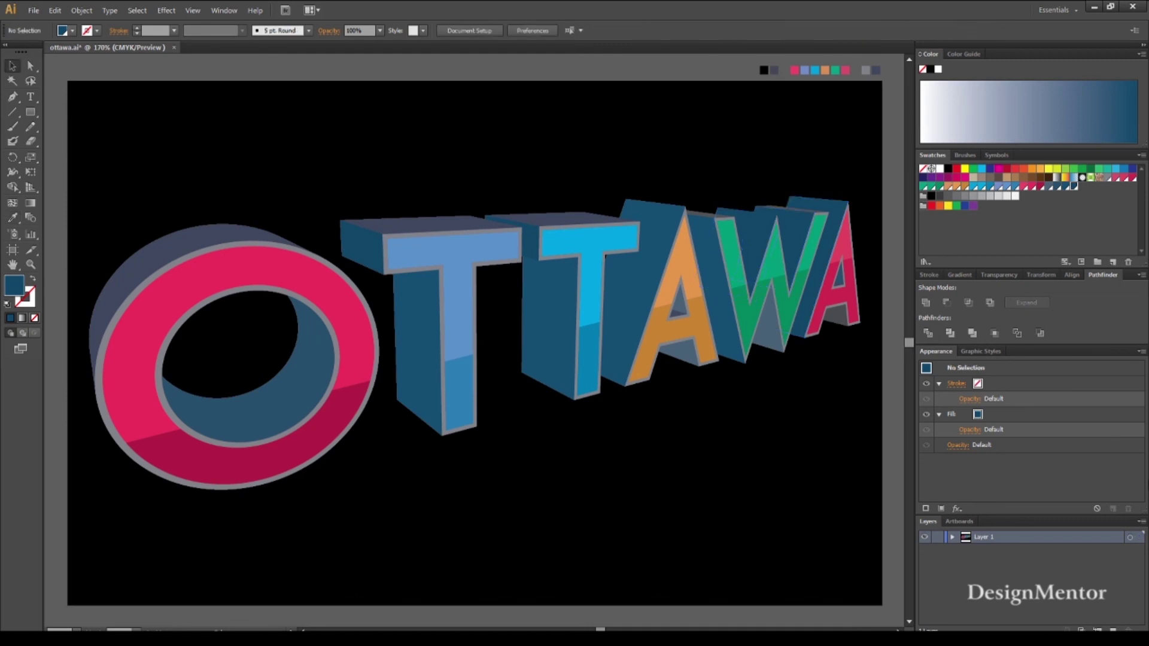
Eyedrop the W's dark blue side colour onto the O's inner crescent
click(303, 369)
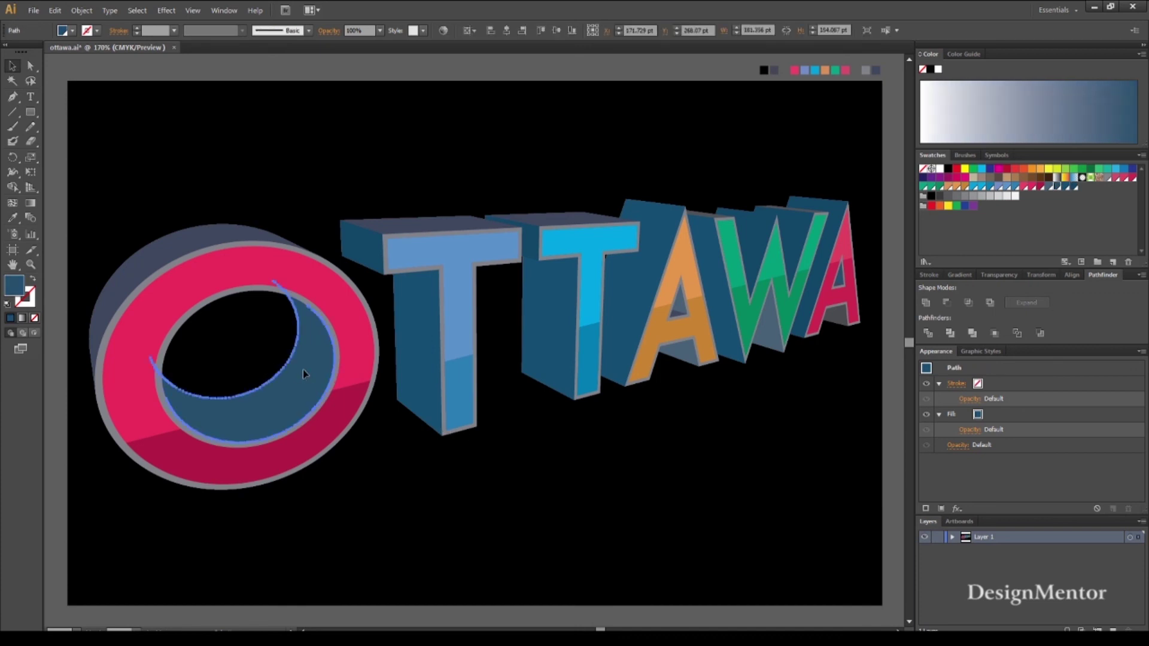
key(i)
click(753, 239)
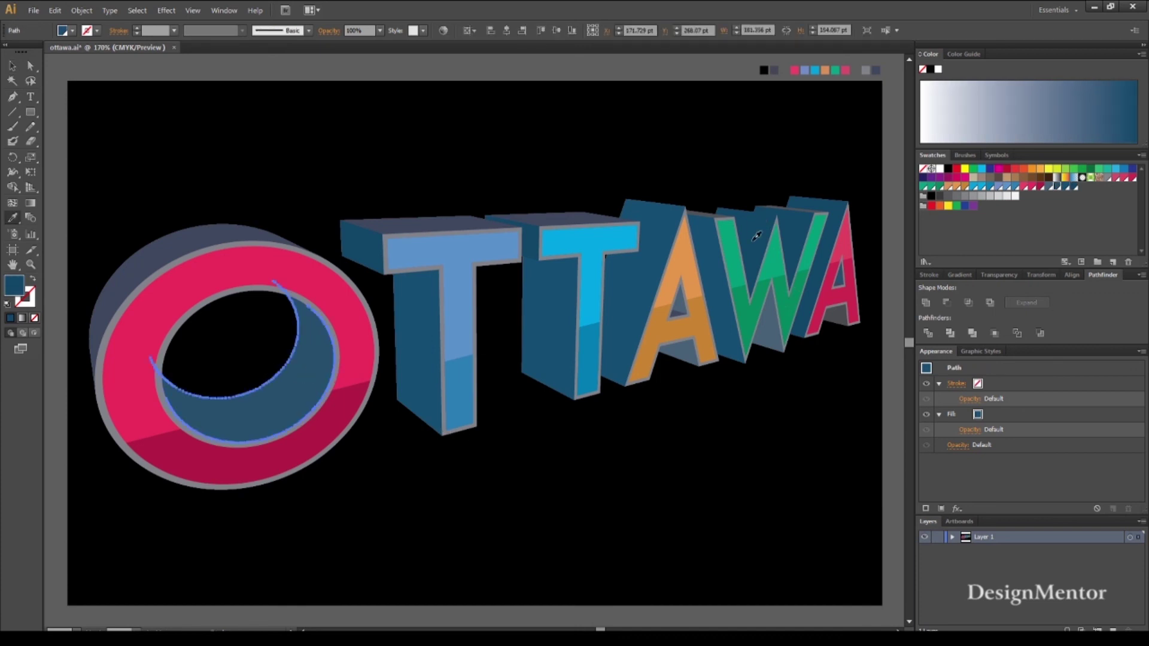
key(v)
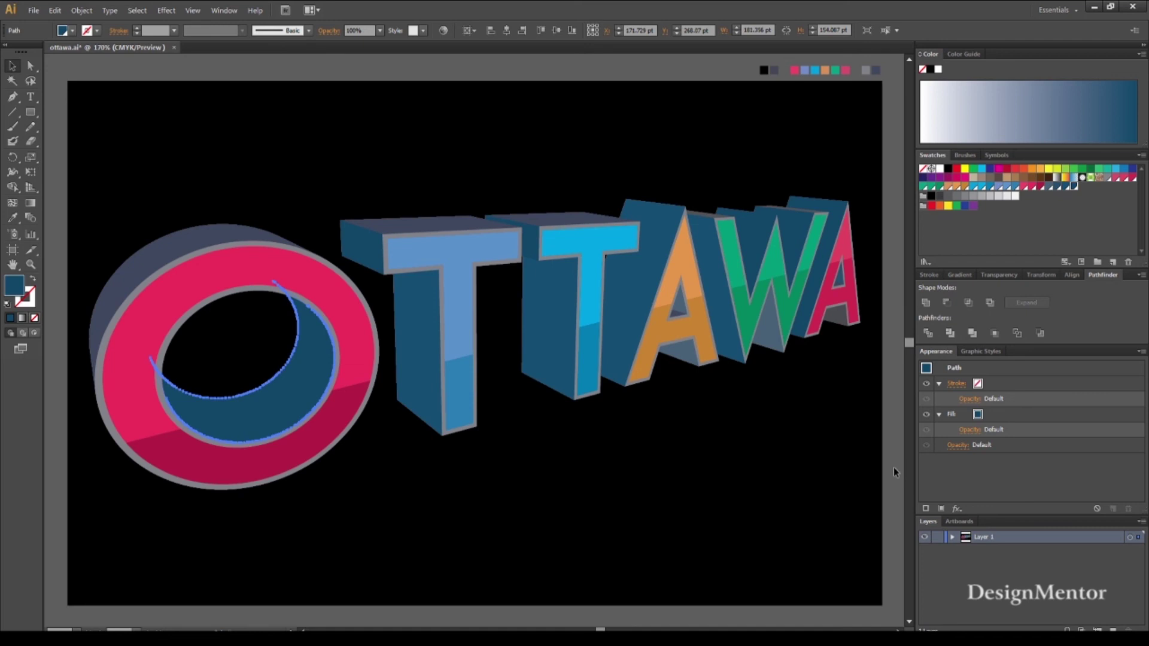
click(894, 468)
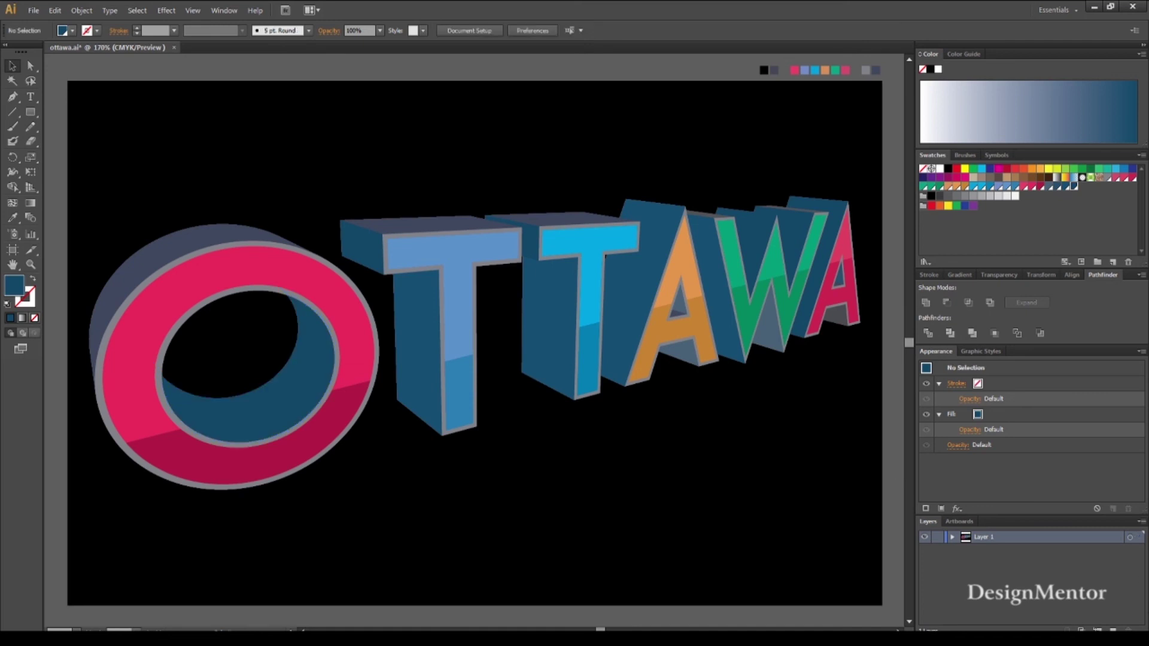